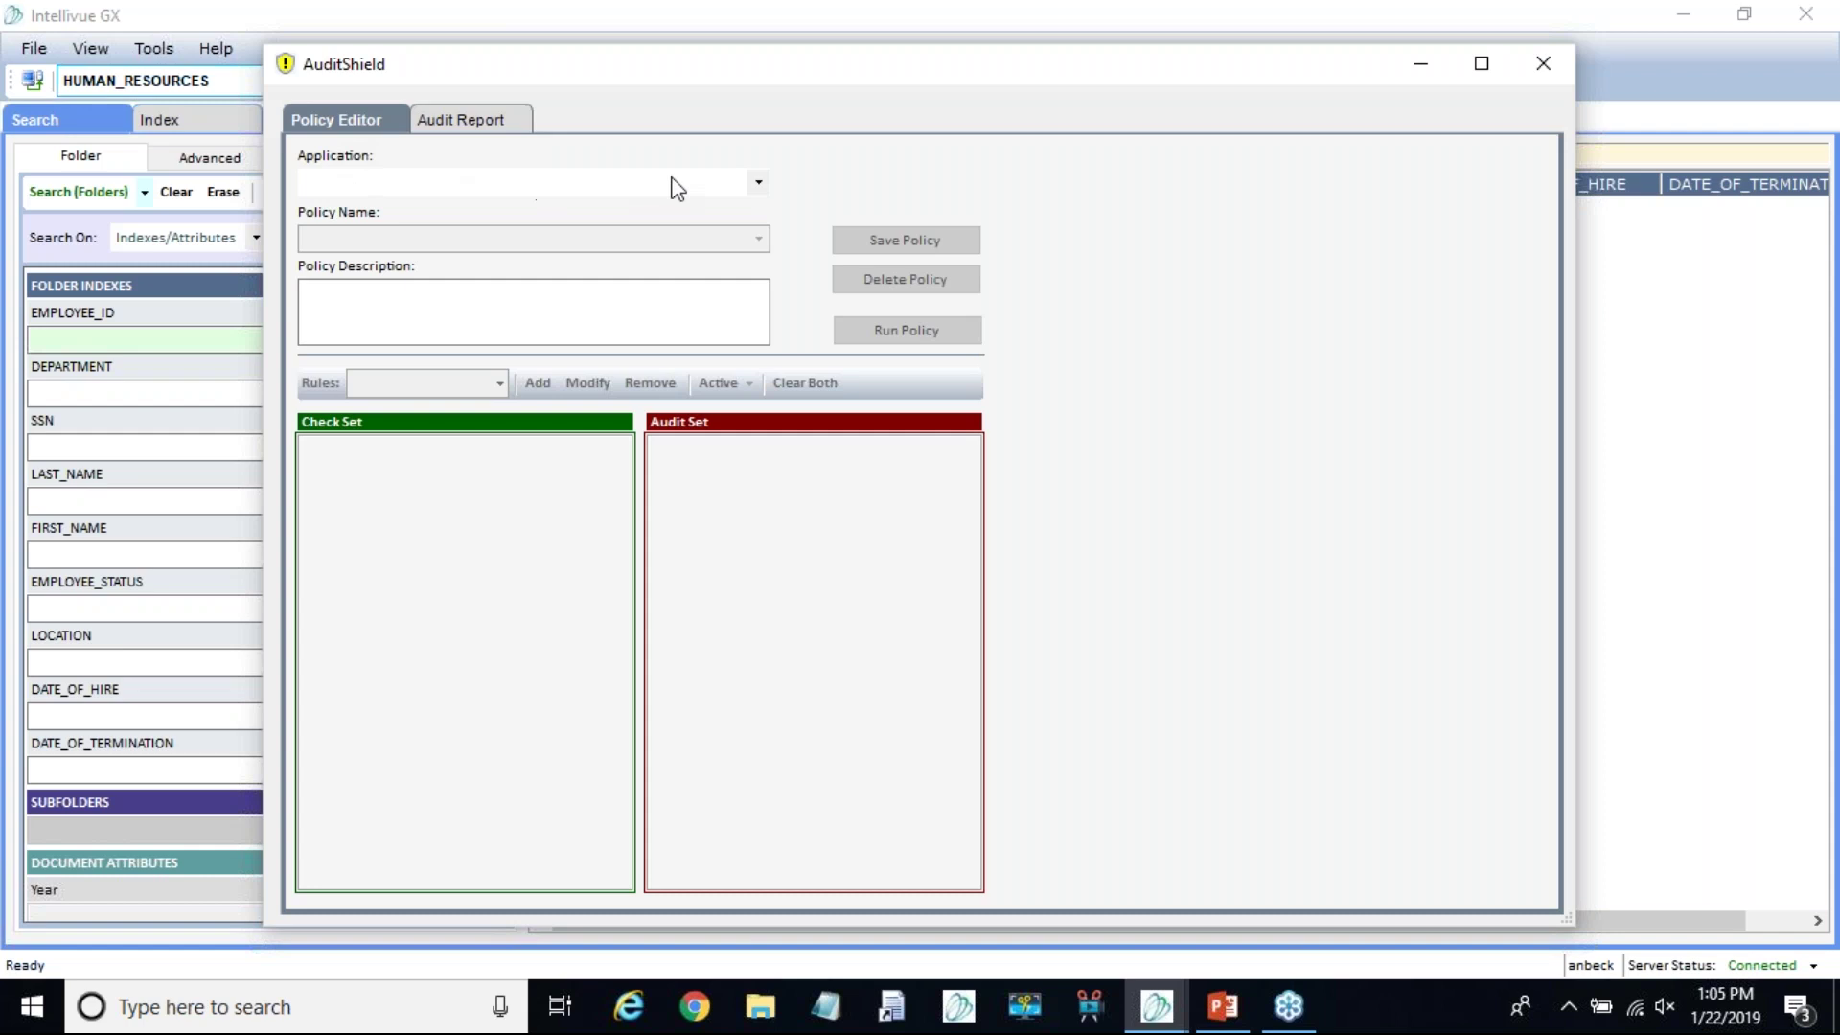
Step: Choose the HUMAN_RESOURCES application and mark Active under Employee Status in the Check Set
{"action": "left_click", "coordinate": [757, 184]}
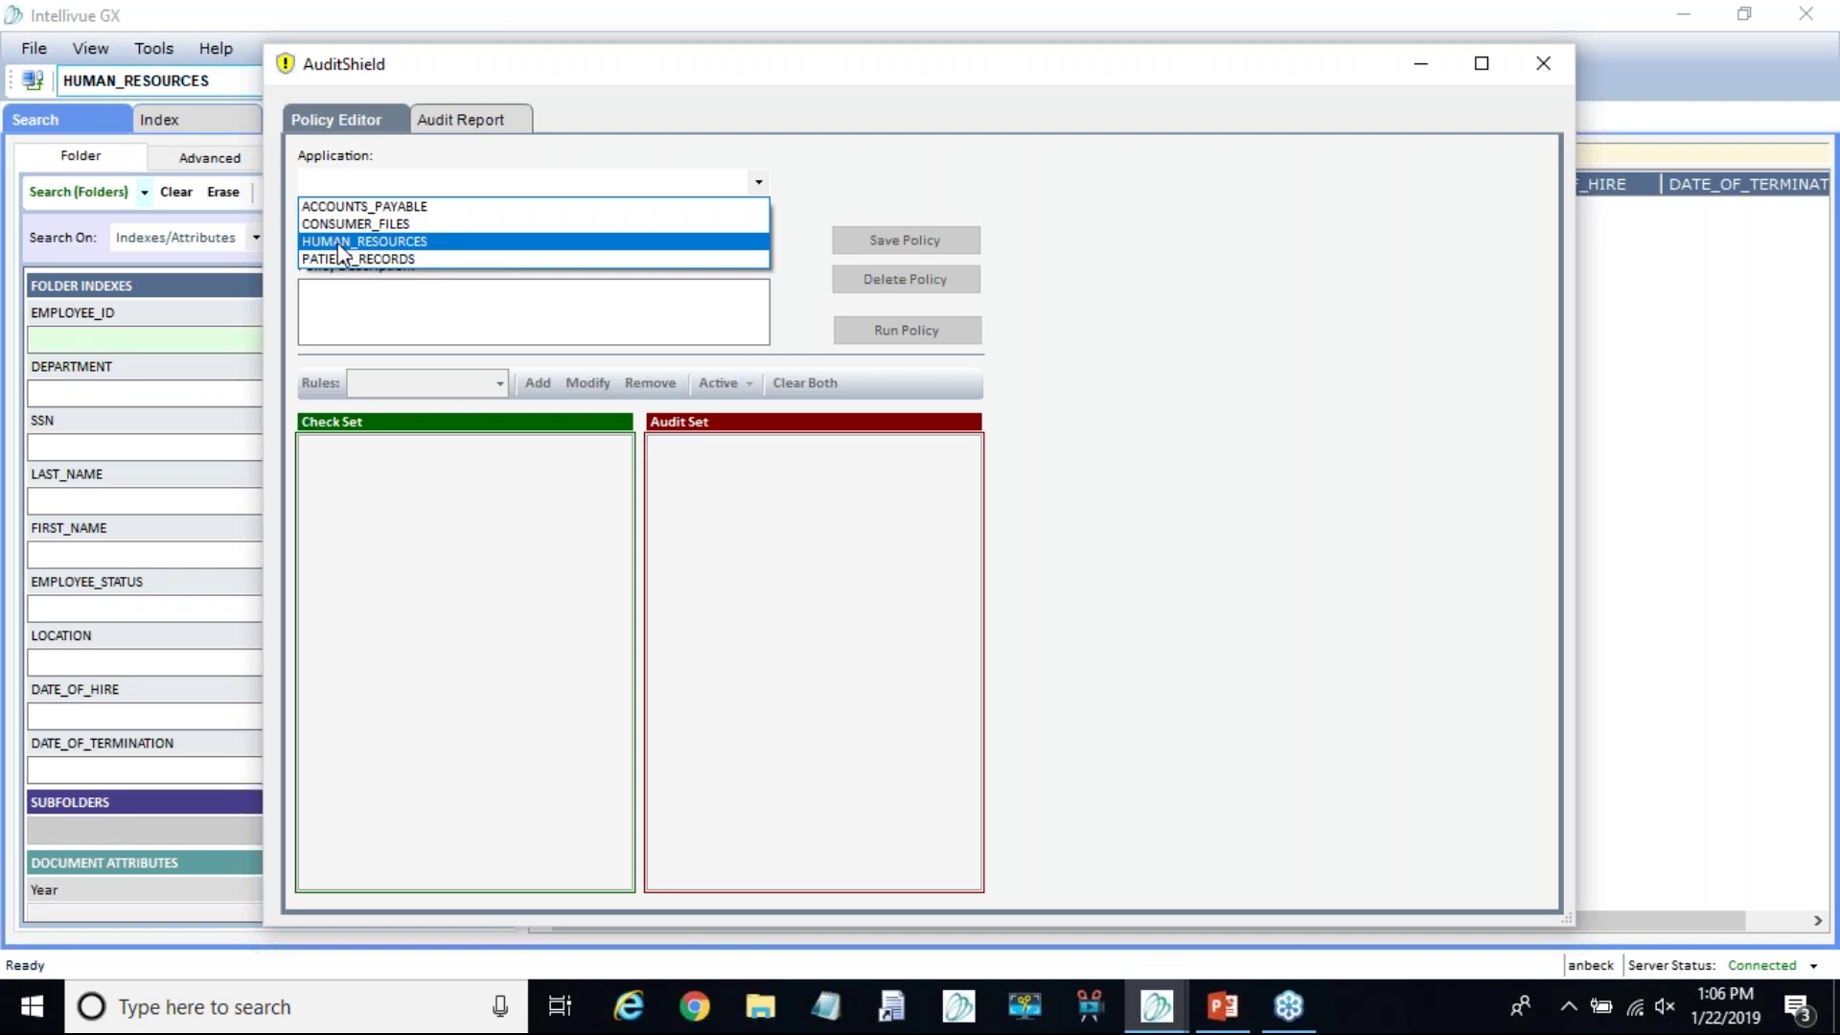
{"action": "left_click", "coordinate": [461, 246]}
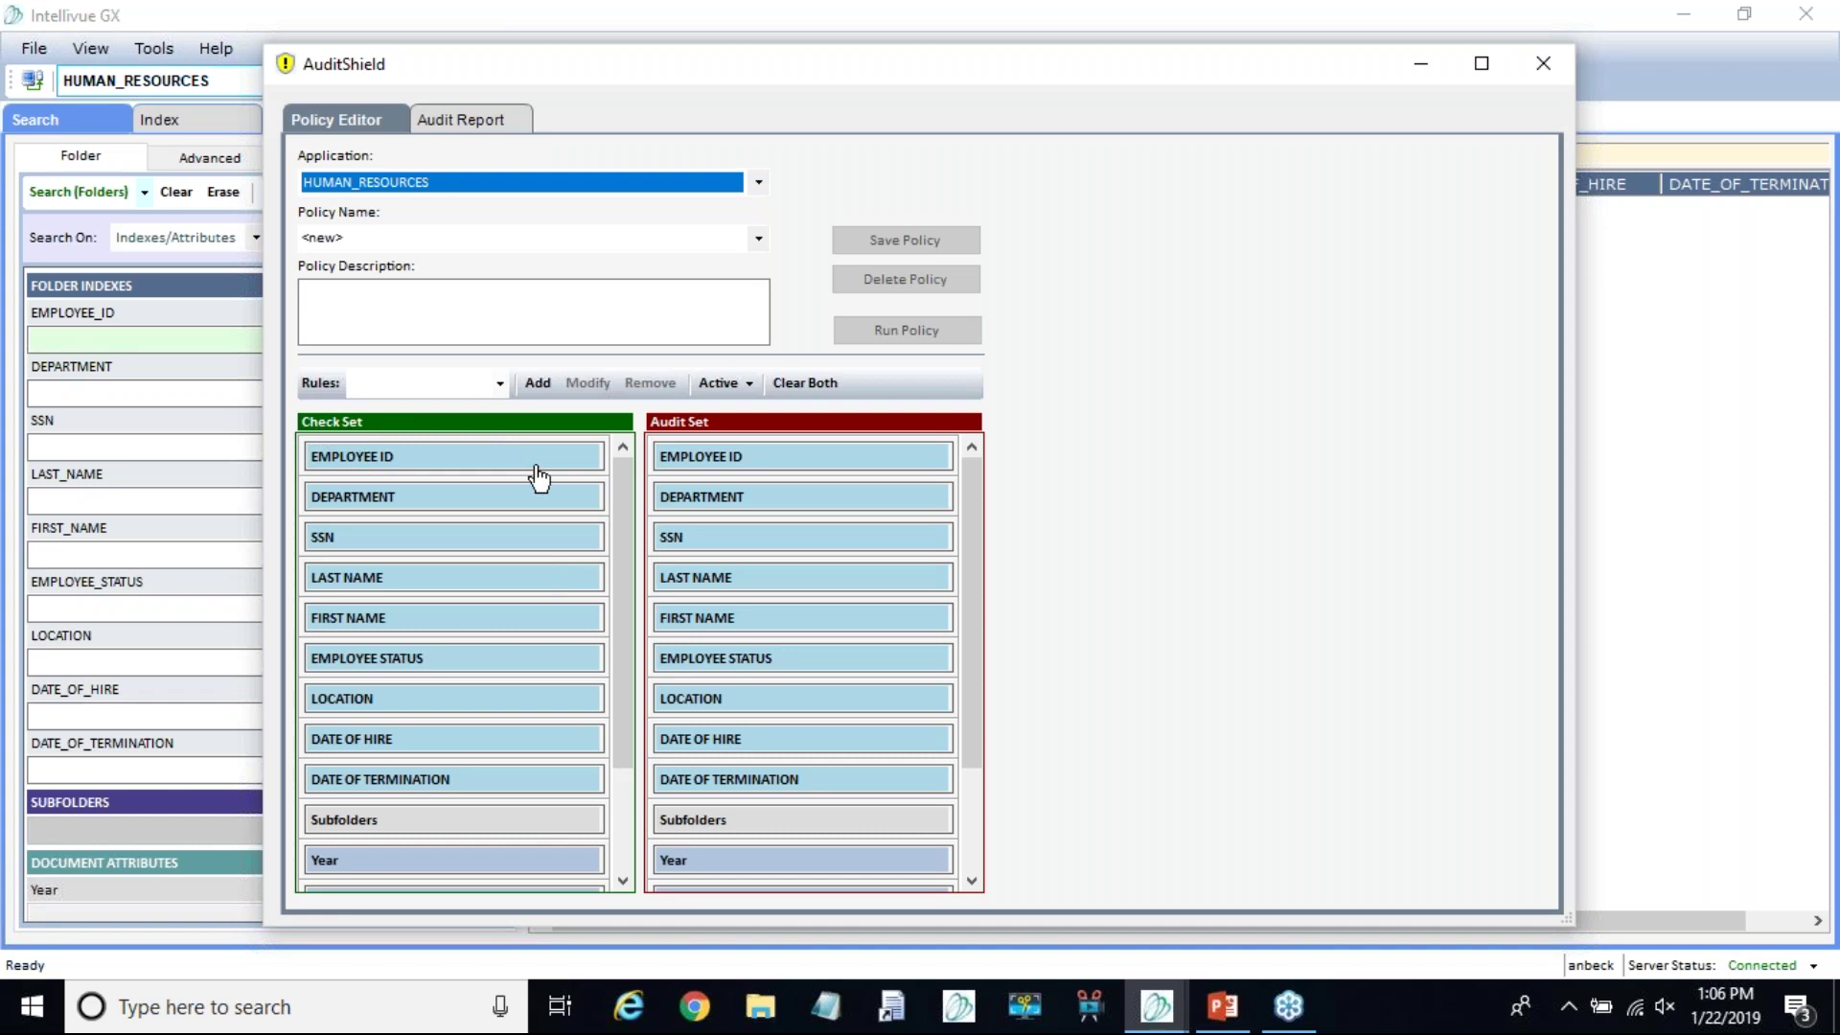
{"action": "left_click_drag", "start_coordinate": [624, 475], "coordinate": [403, 470]}
{"action": "left_click", "coordinate": [321, 668]}
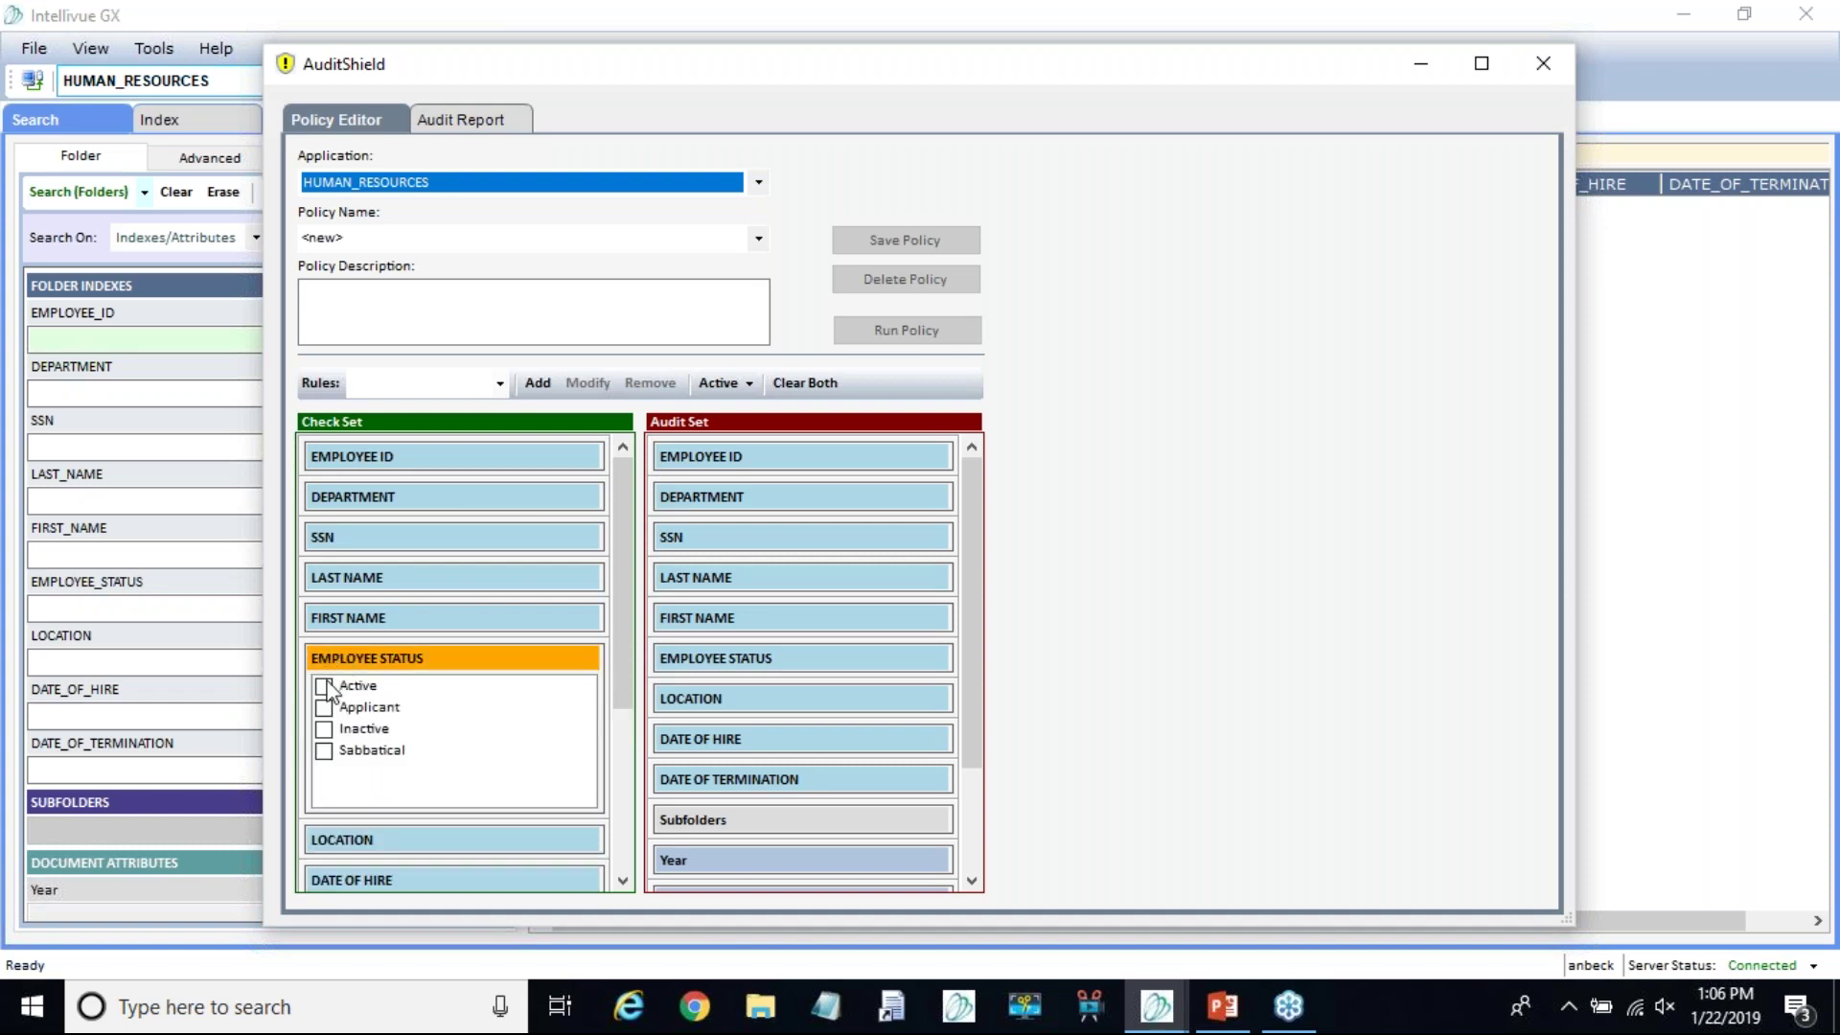
{"action": "left_click", "coordinate": [323, 686]}
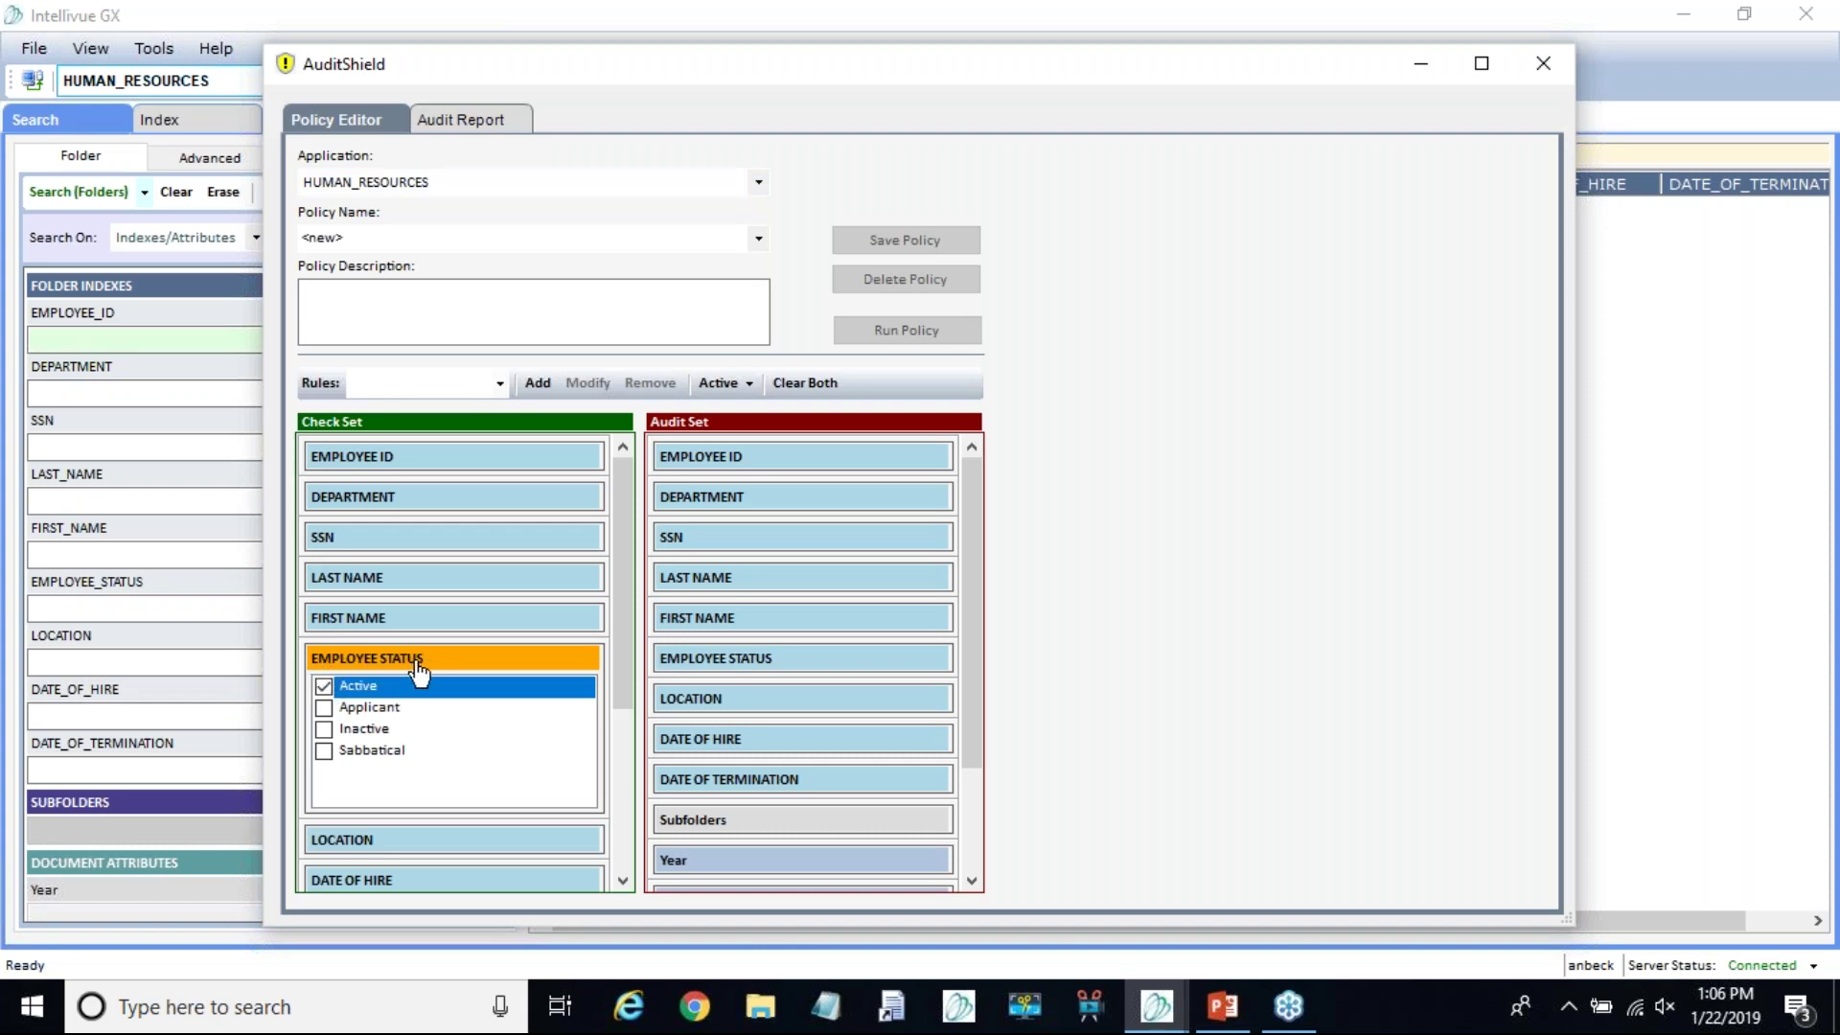
{"action": "left_click", "coordinate": [323, 686]}
{"action": "left_click", "coordinate": [326, 687]}
{"action": "left_click", "coordinate": [365, 579]}
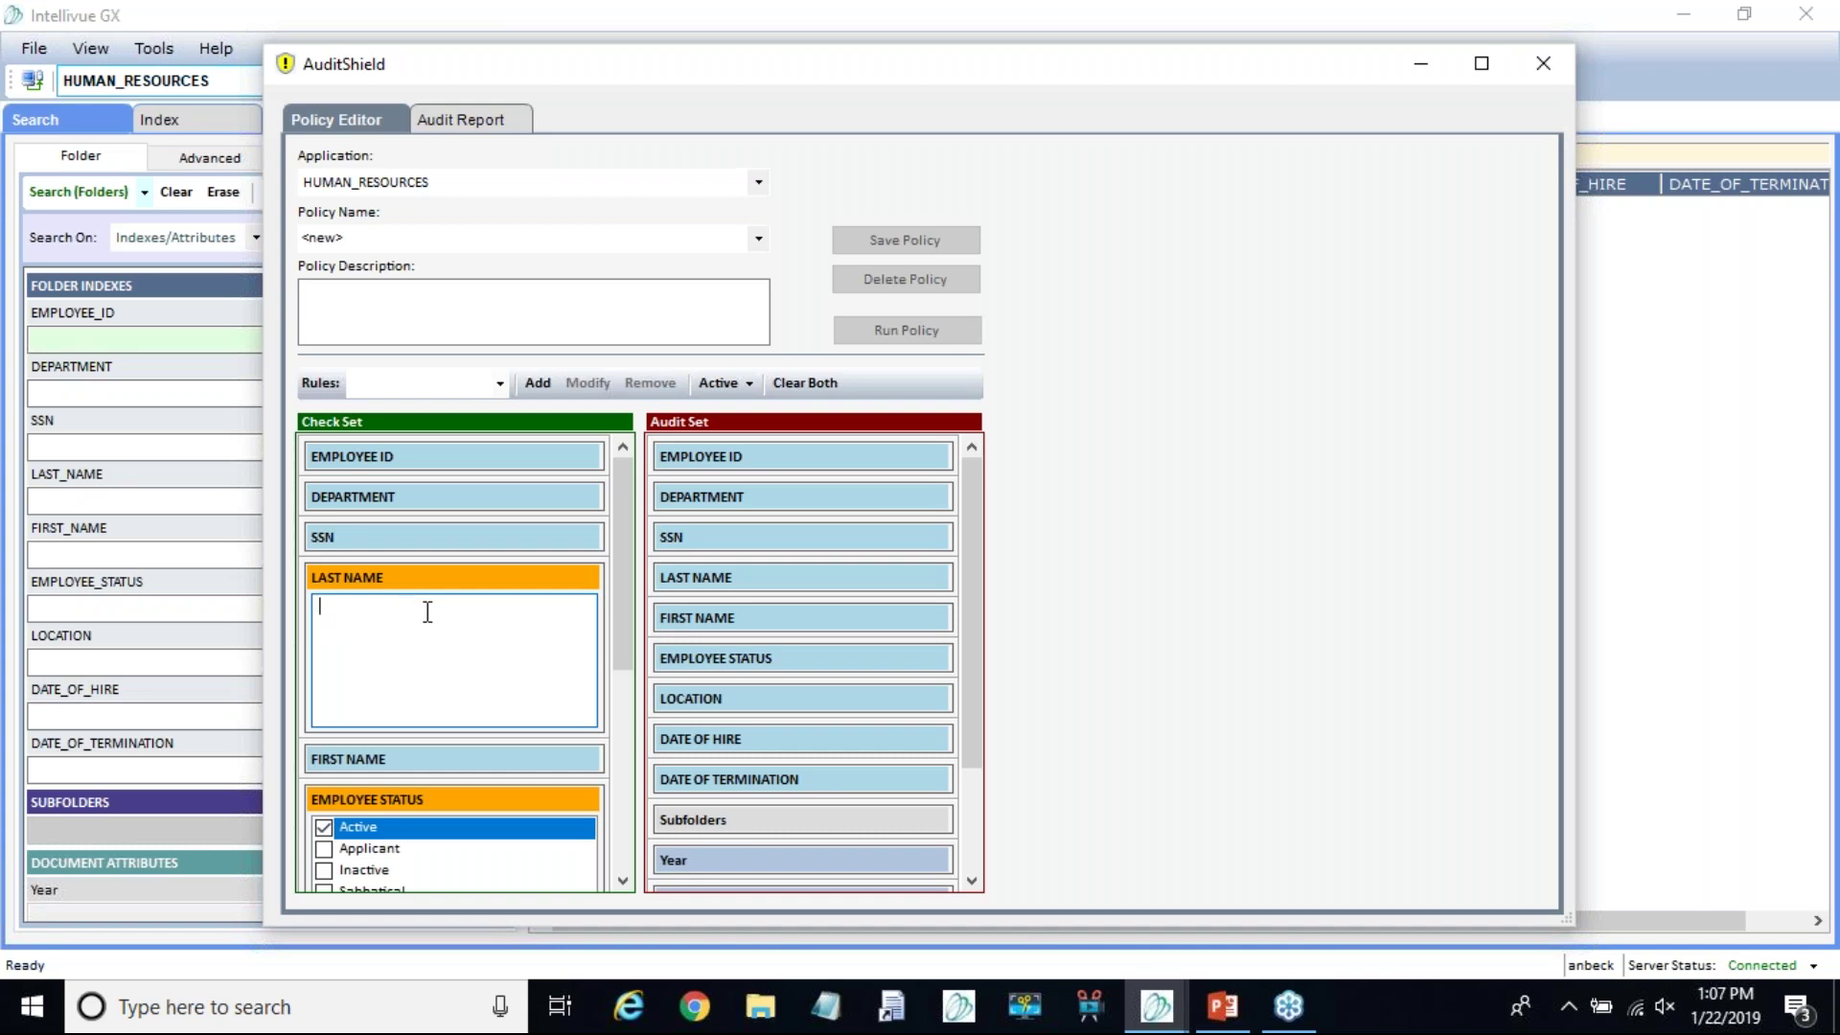
{"action": "left_click", "coordinate": [369, 580]}
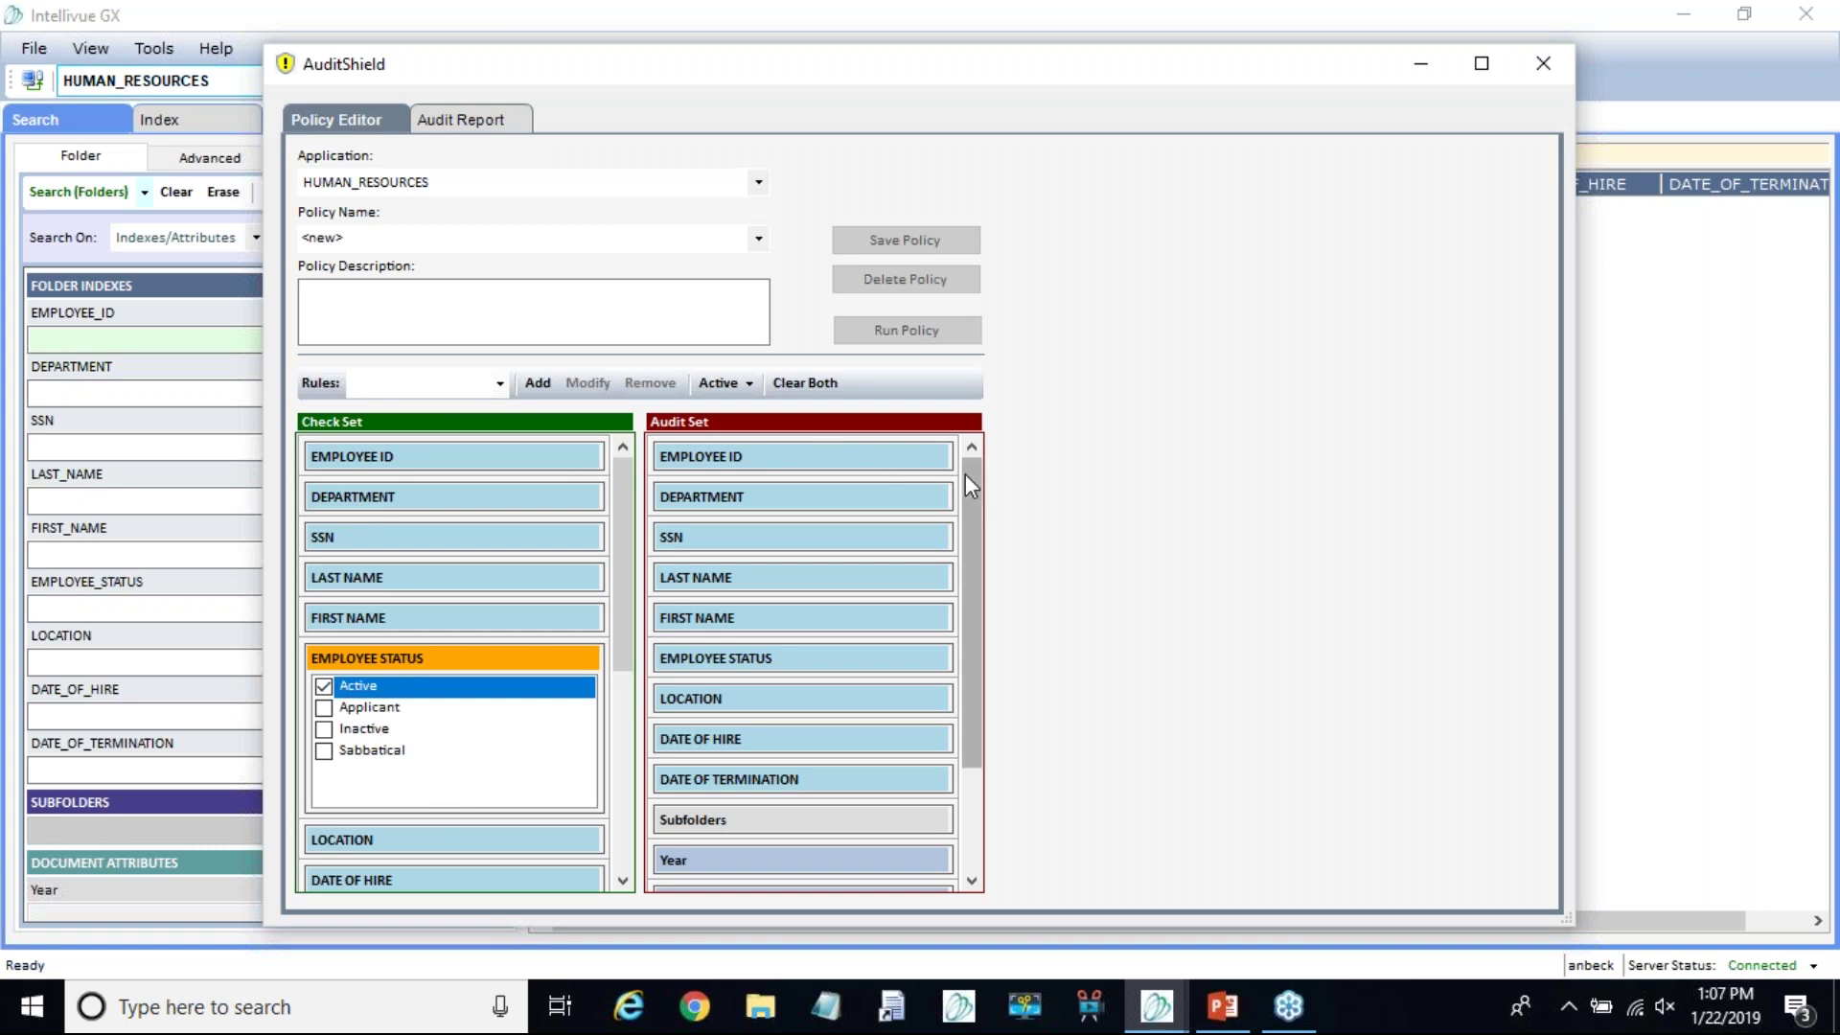
Step: Mark I-9 under Document Type in the Audit Set
{"action": "left_click_drag", "start_coordinate": [964, 473], "coordinate": [973, 654]}
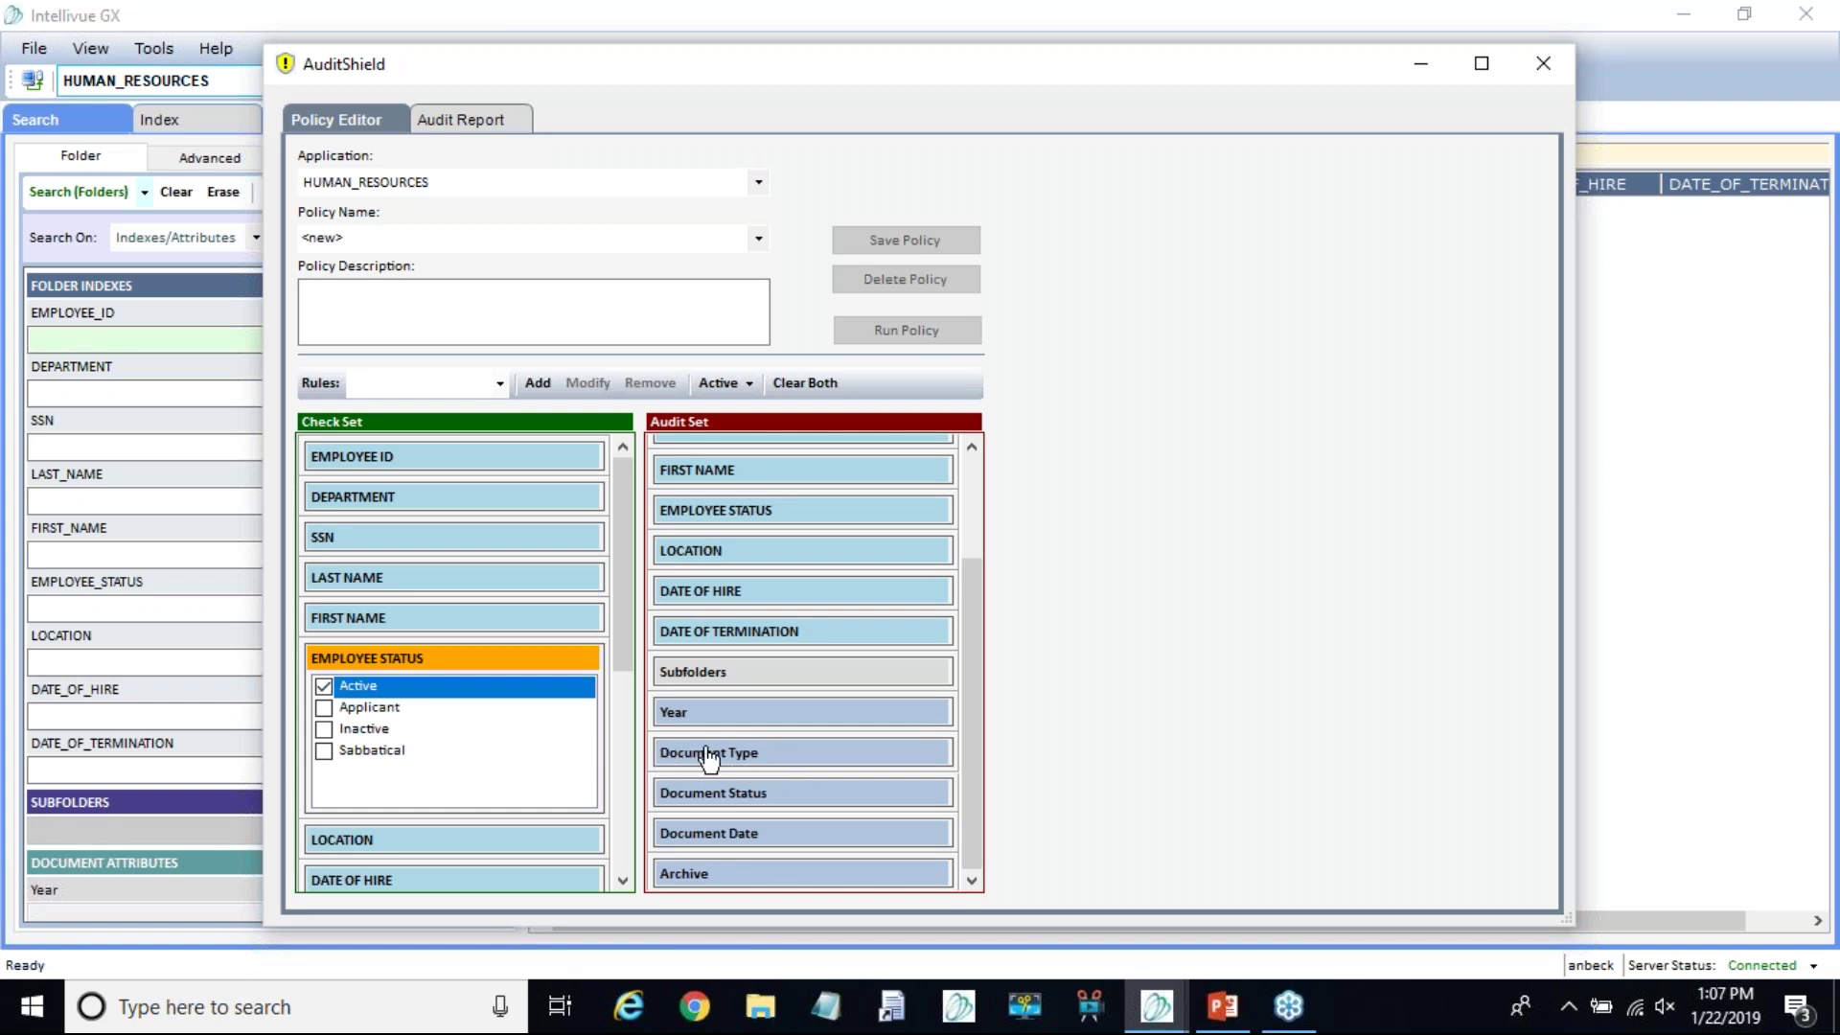
{"action": "left_click", "coordinate": [678, 756]}
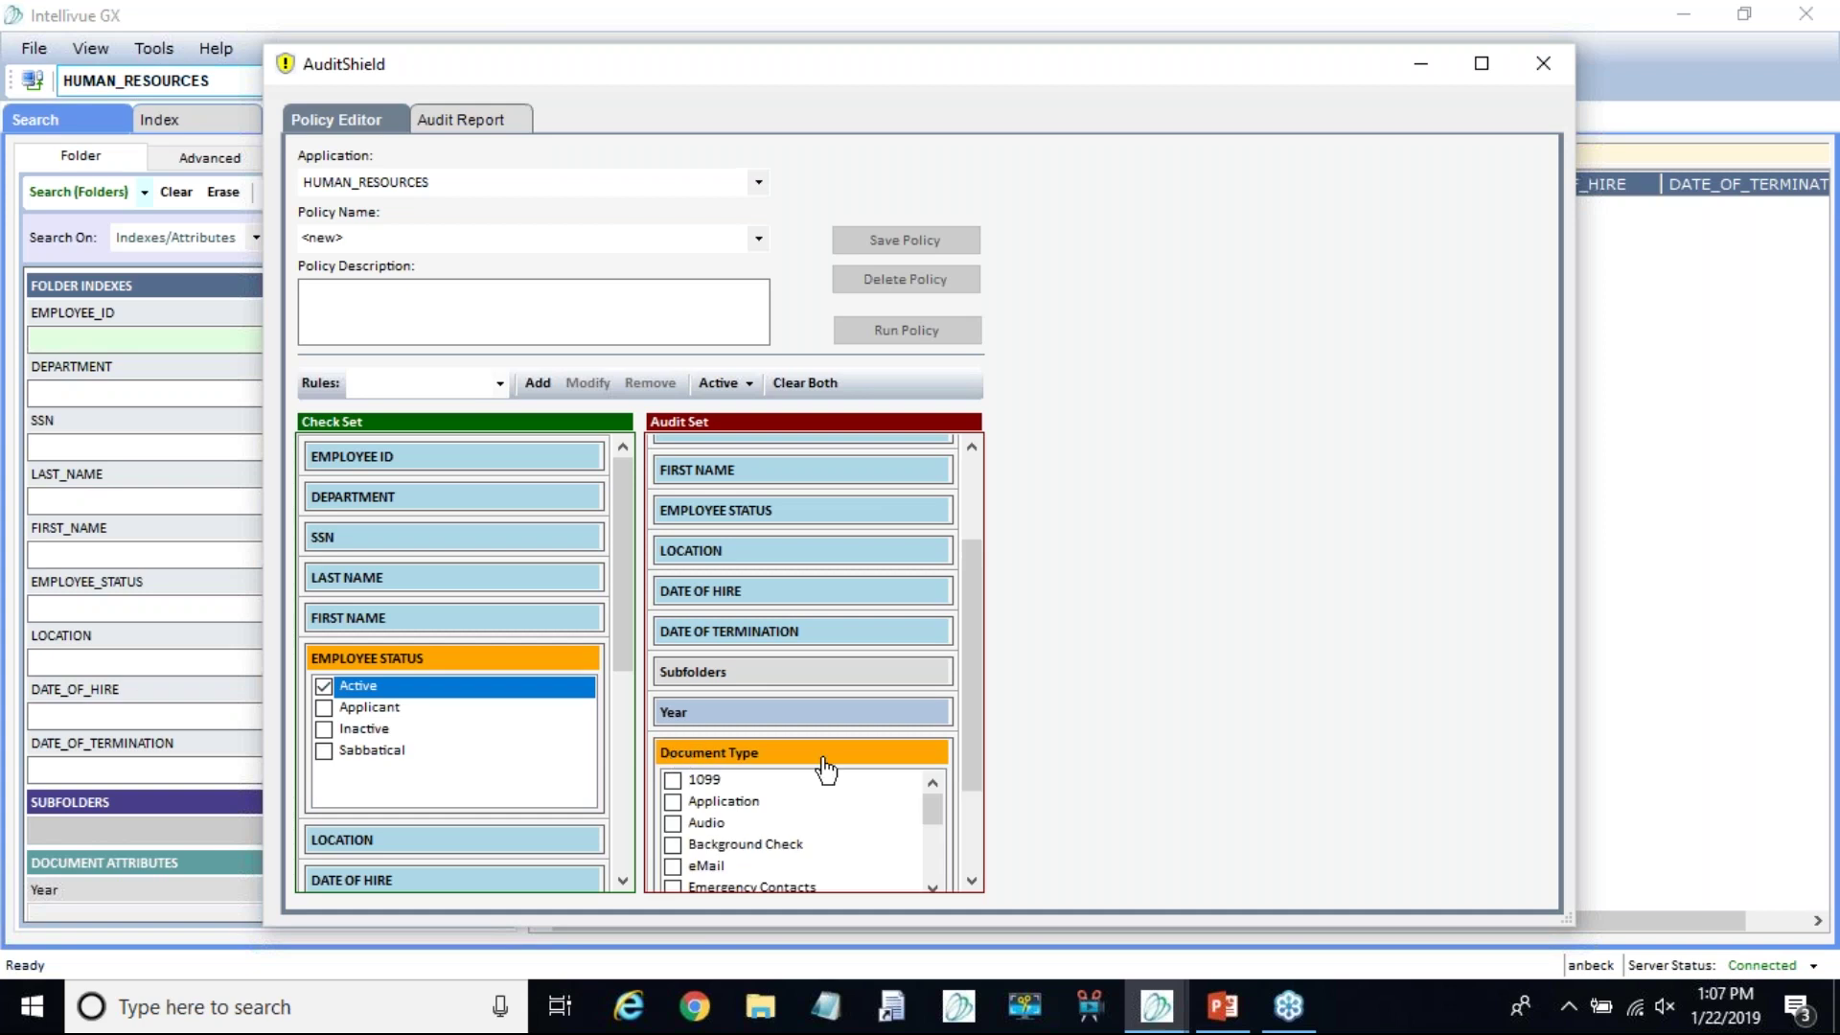
{"action": "left_click_drag", "start_coordinate": [978, 722], "coordinate": [982, 792]}
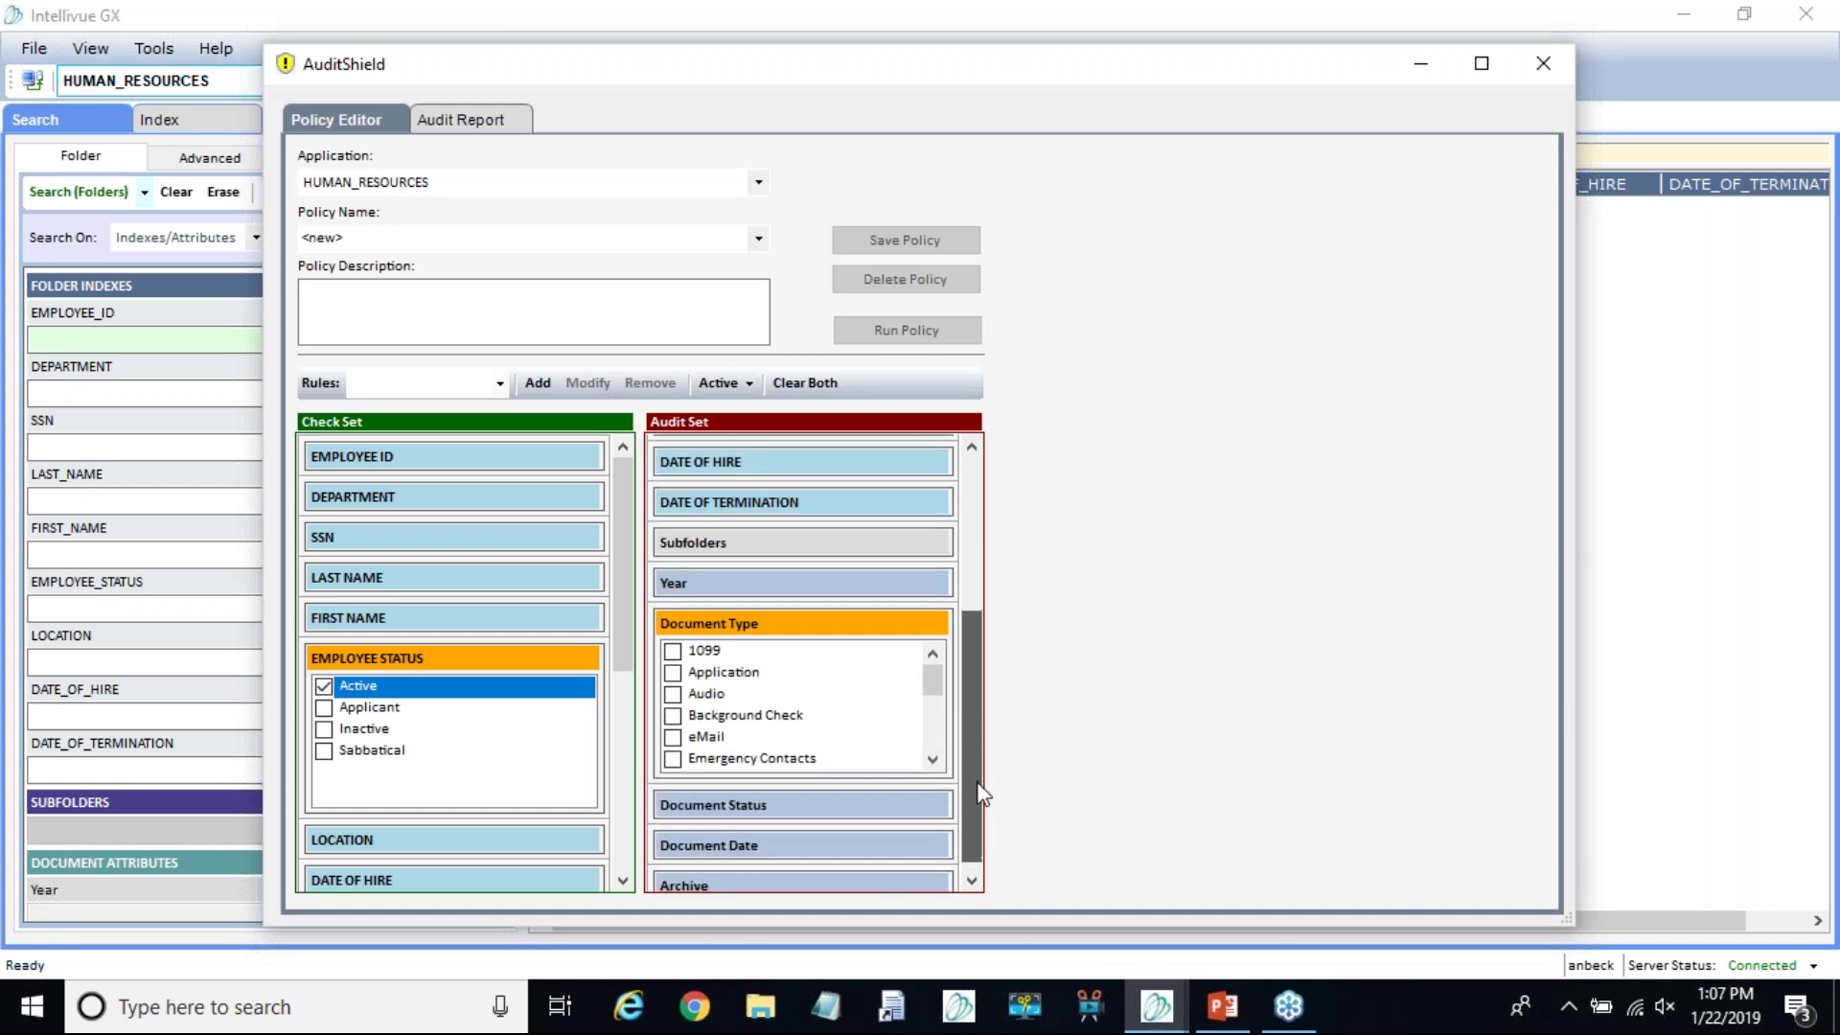
{"action": "left_click_drag", "start_coordinate": [933, 686], "coordinate": [936, 695]}
{"action": "scroll", "coordinate": [934, 692], "scroll_direction": "down", "scroll_amount": 4}
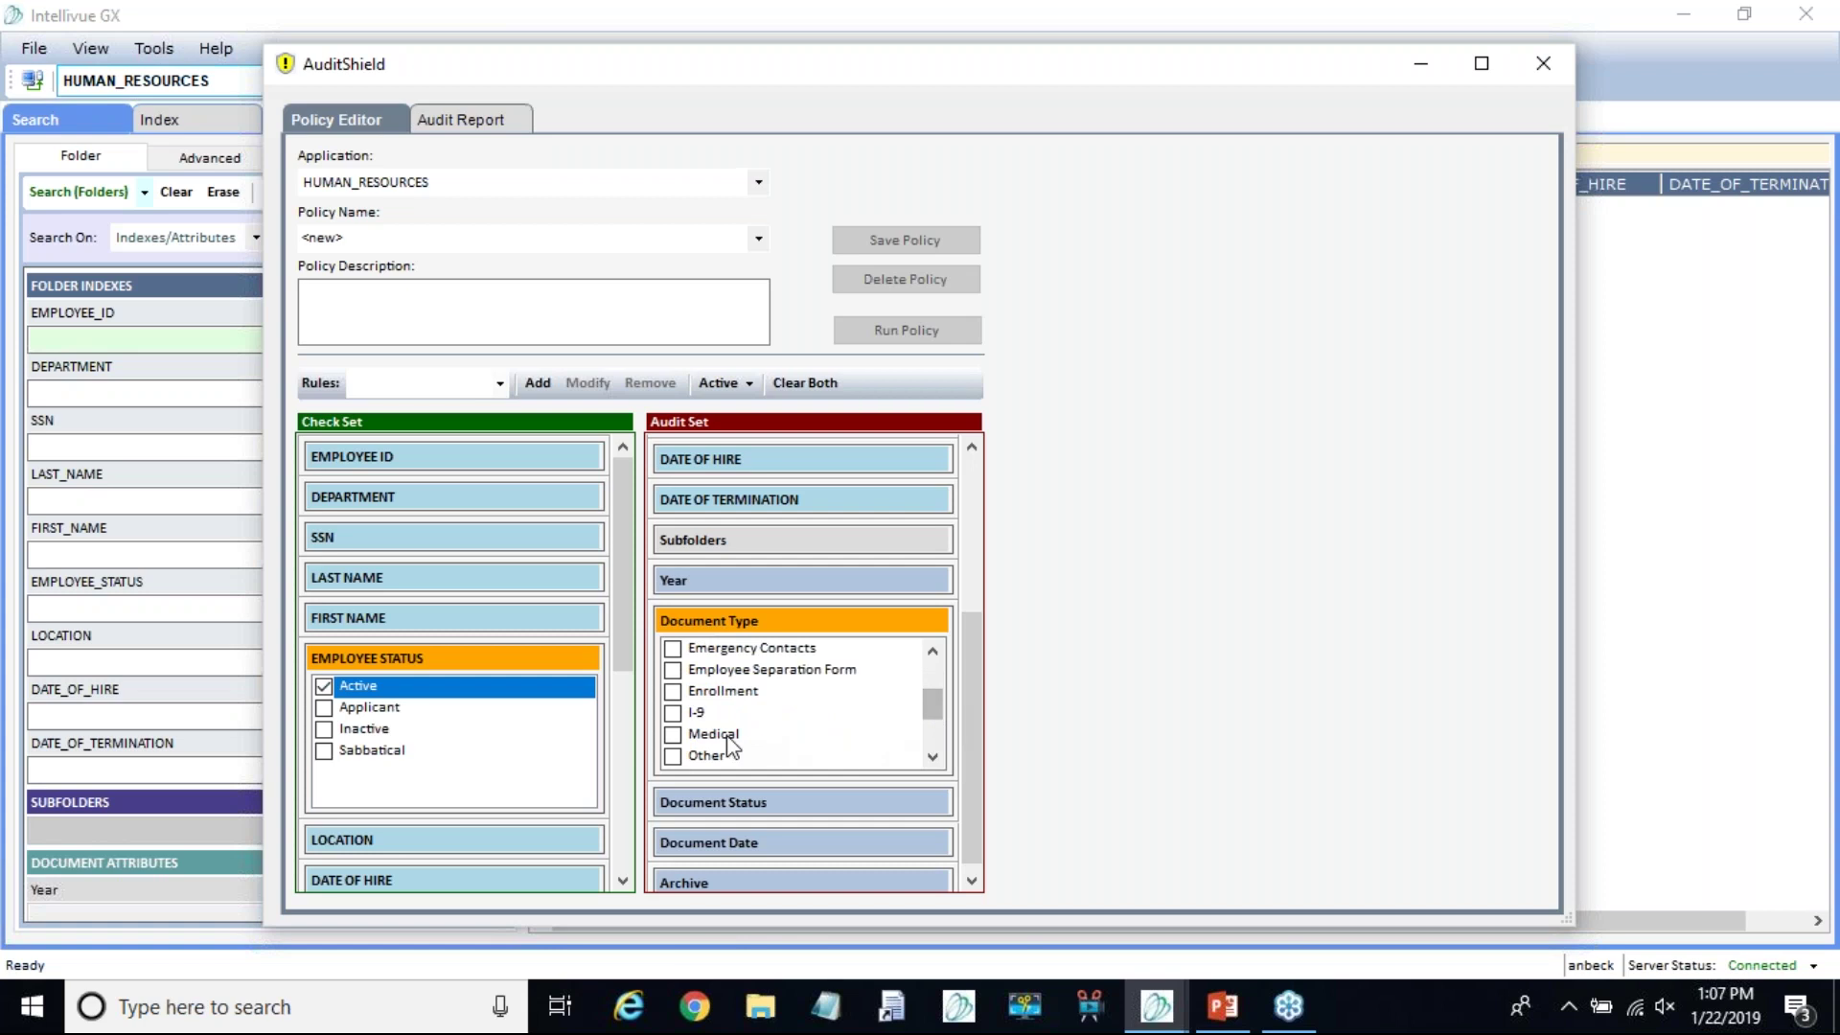
{"action": "left_click", "coordinate": [673, 713]}
{"action": "left_click", "coordinate": [673, 713]}
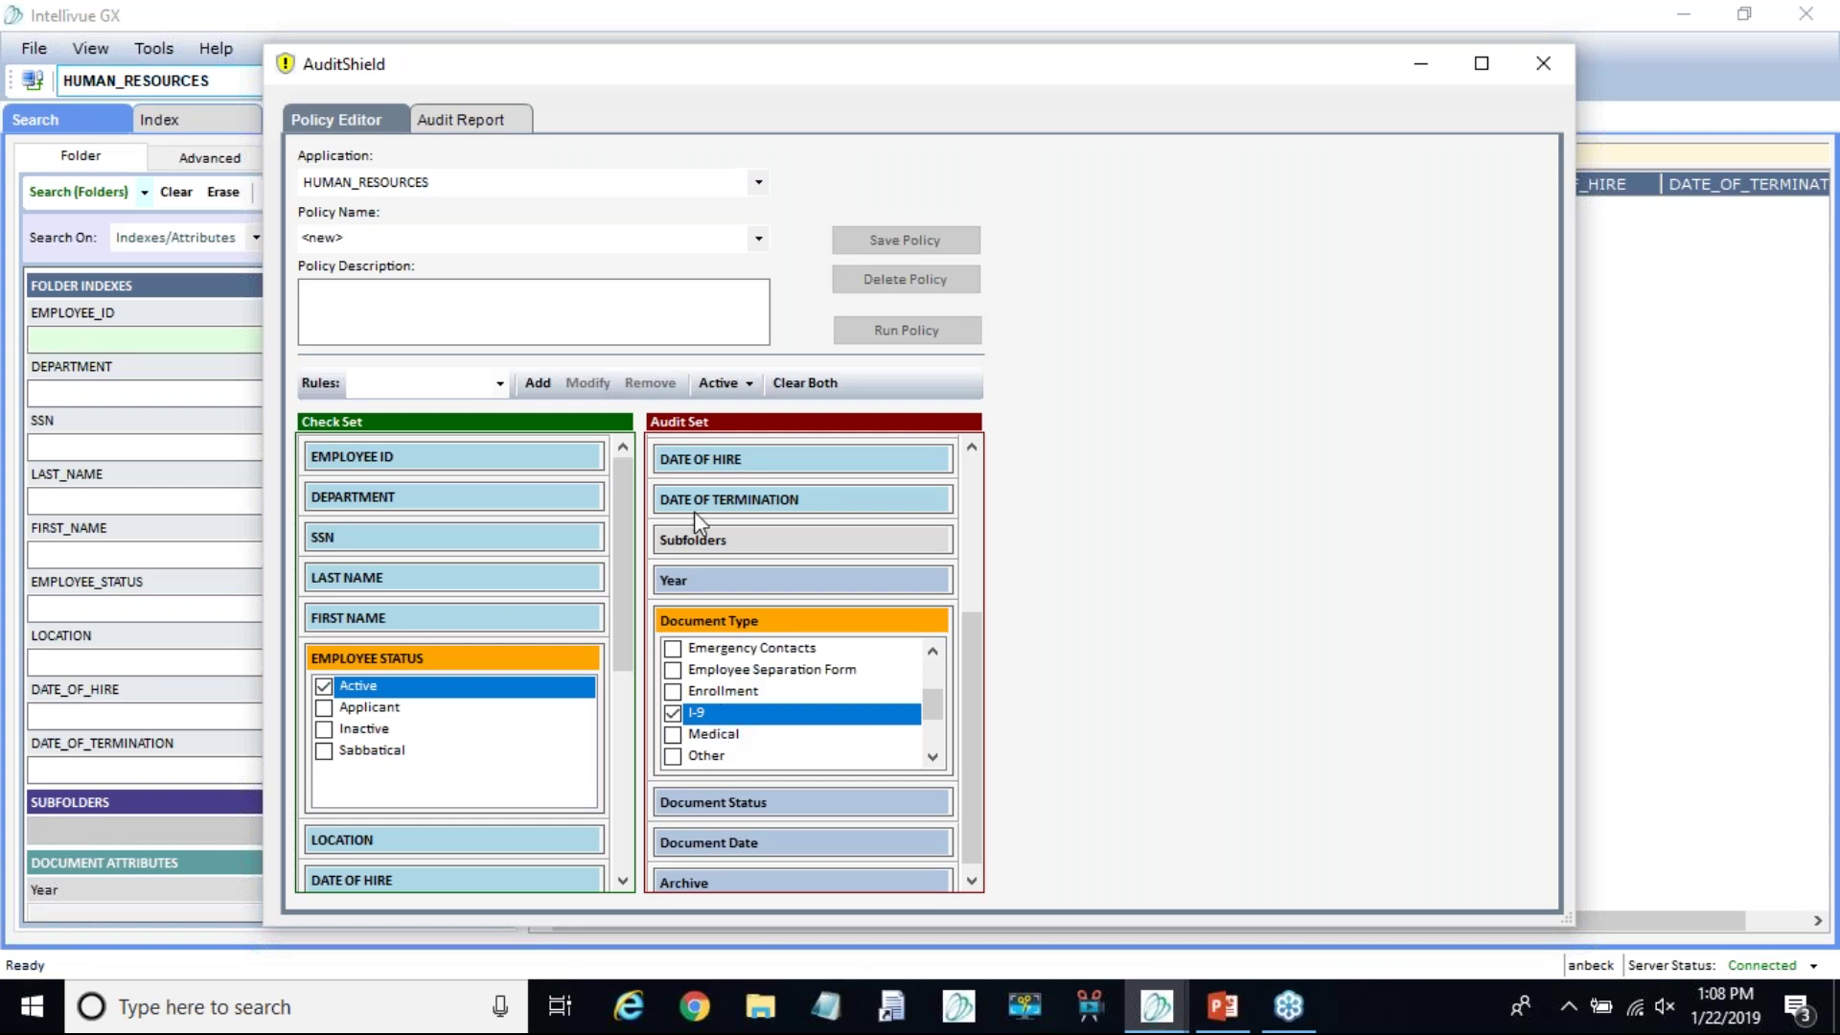
Step: Name the policy "Missing I-9 forms for Active Employees" and save it without a description
{"action": "left_click", "coordinate": [540, 384]}
{"action": "left_click", "coordinate": [501, 383]}
{"action": "left_click", "coordinate": [500, 383]}
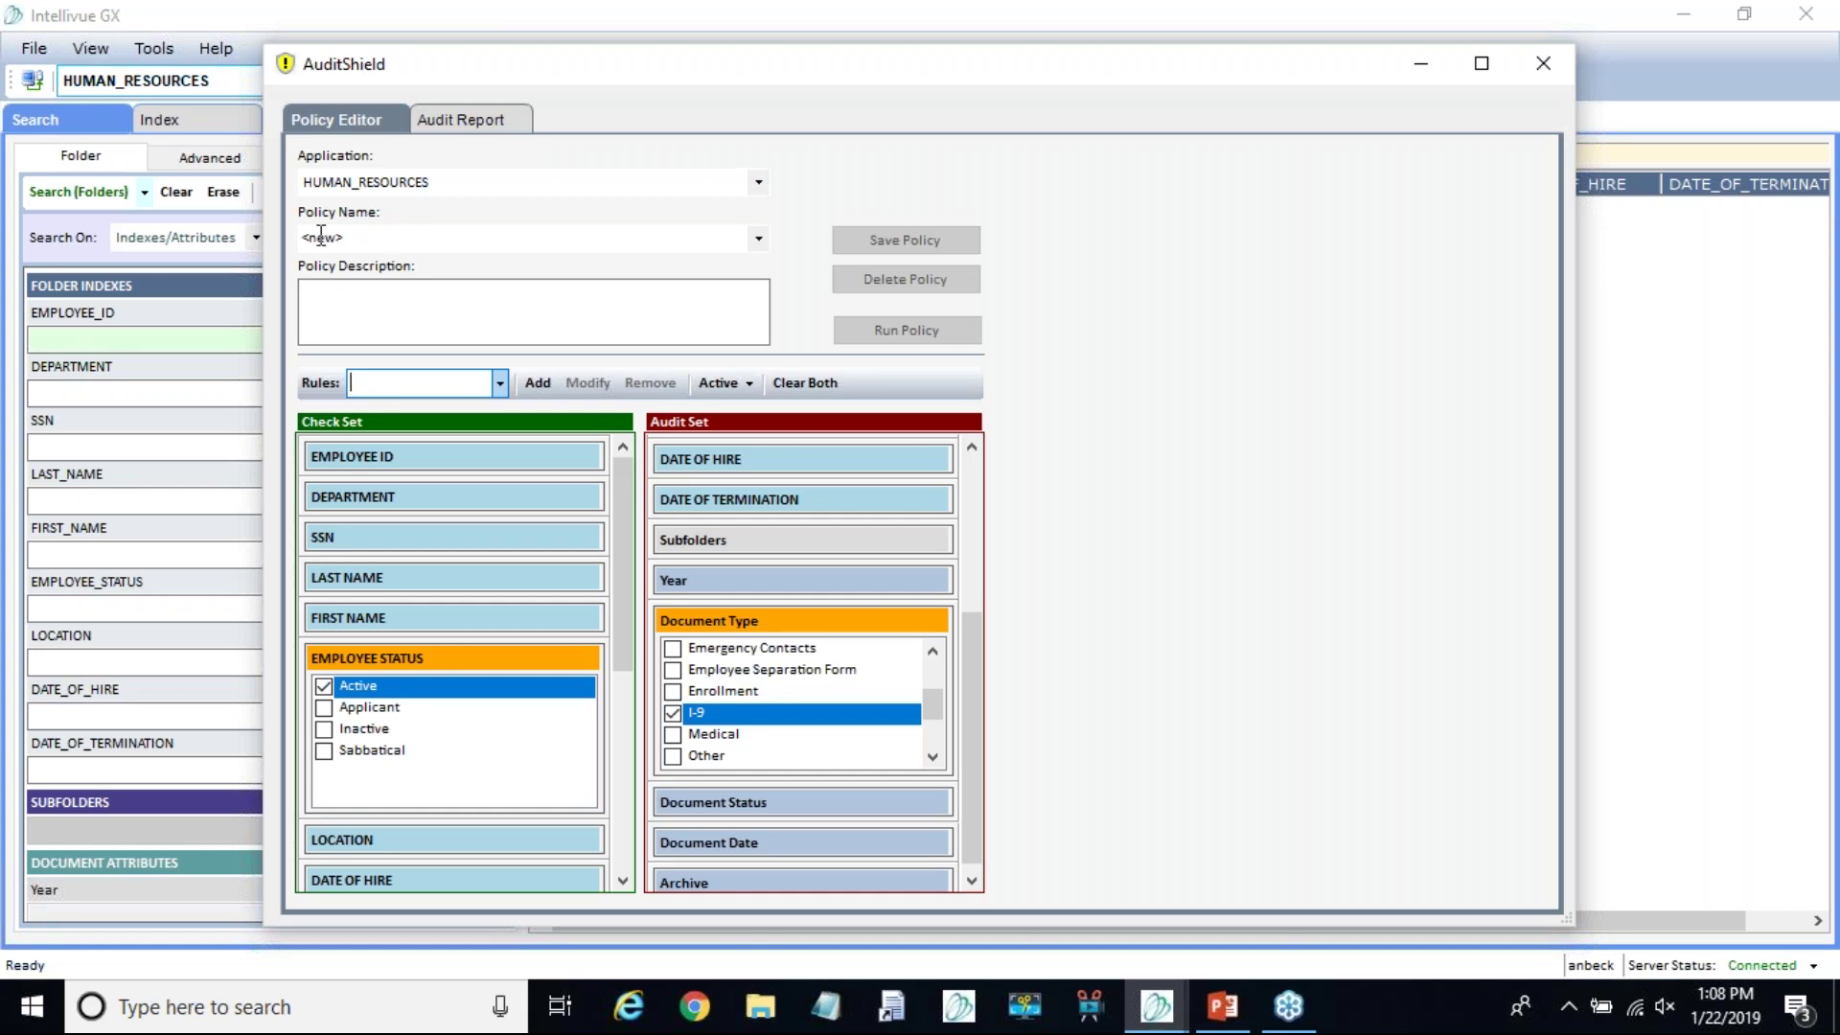
{"action": "left_click", "coordinate": [378, 238]}
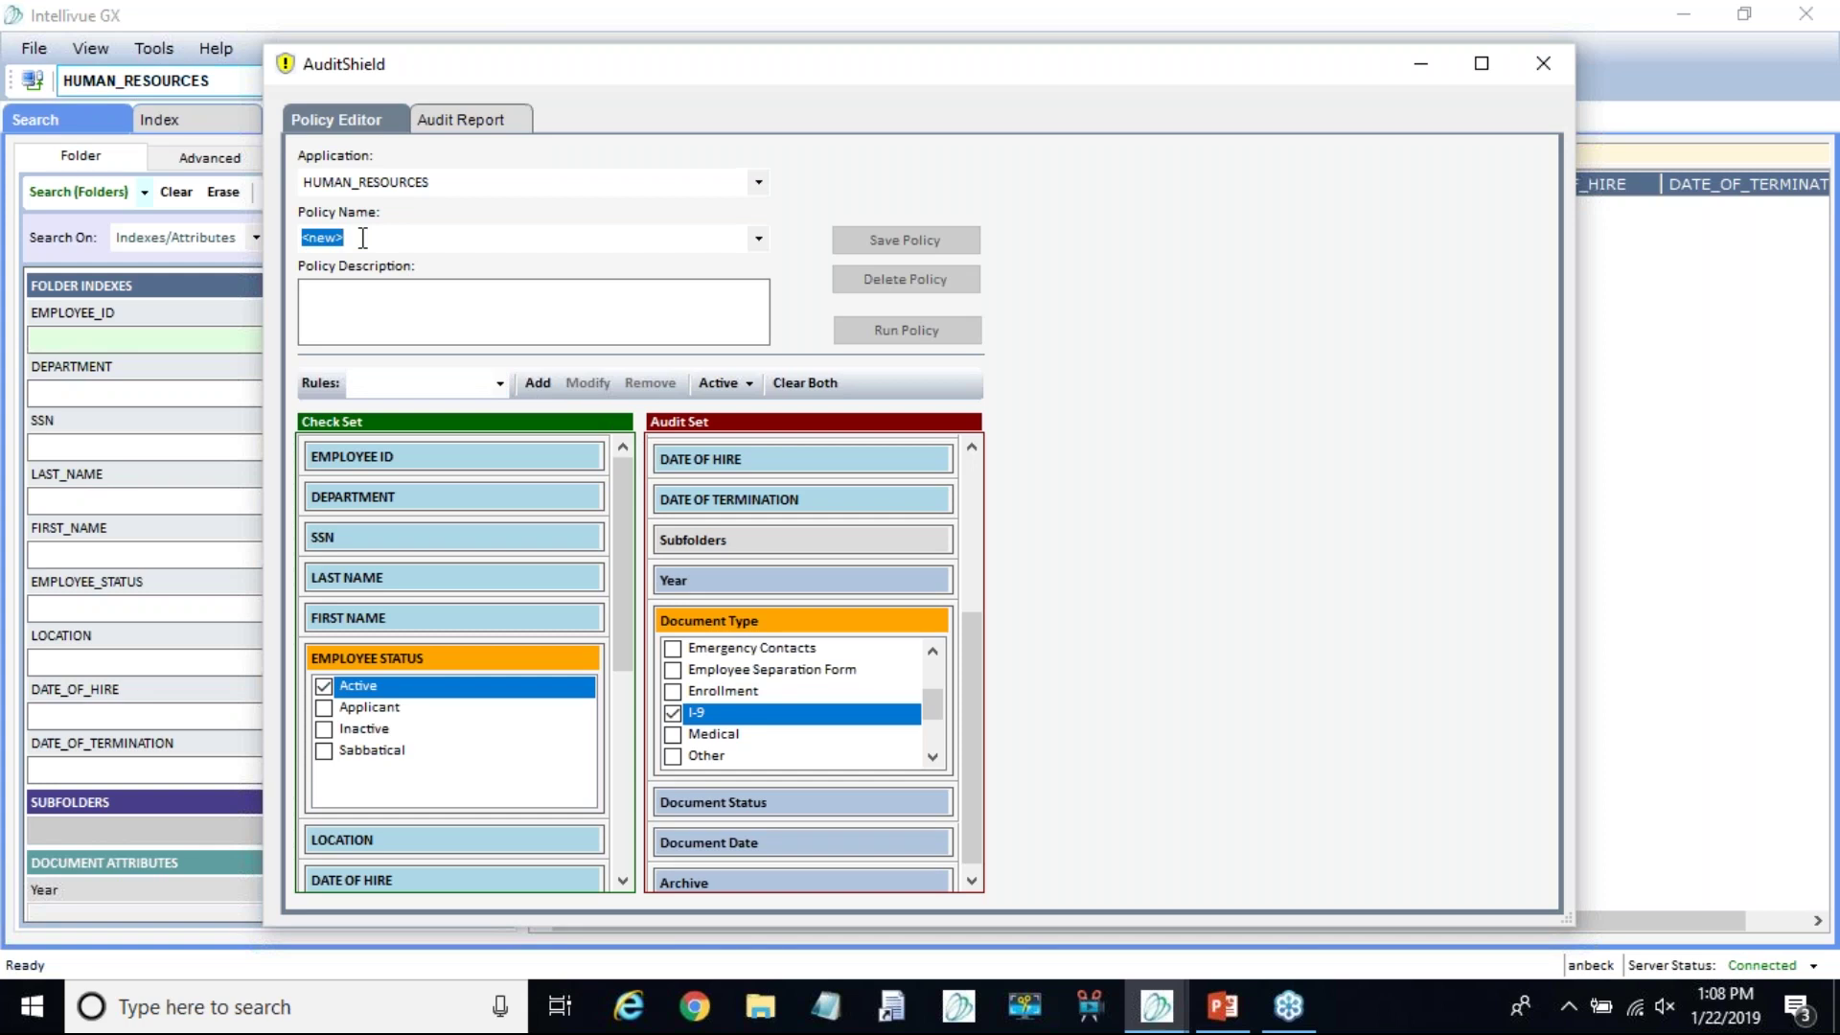
{"action": "type", "text": "Mis"}
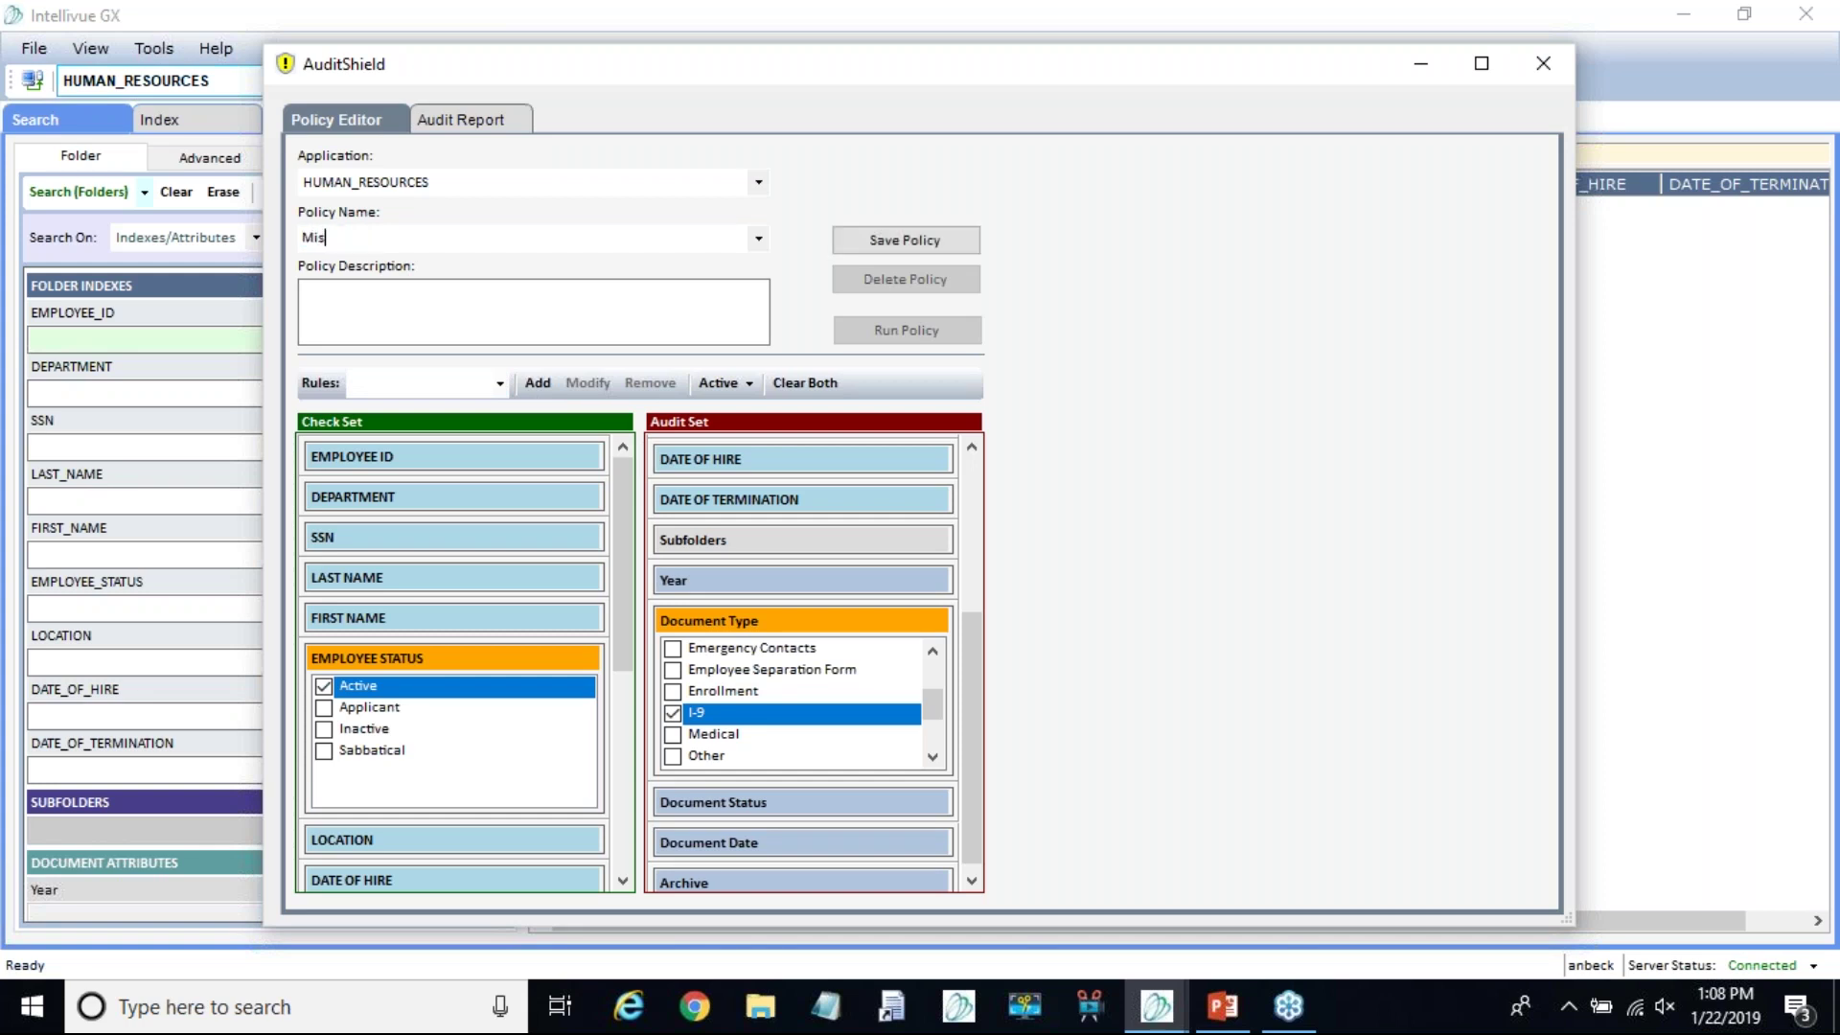
{"action": "type", "text": "sing I-9 forms for Active Employees"}
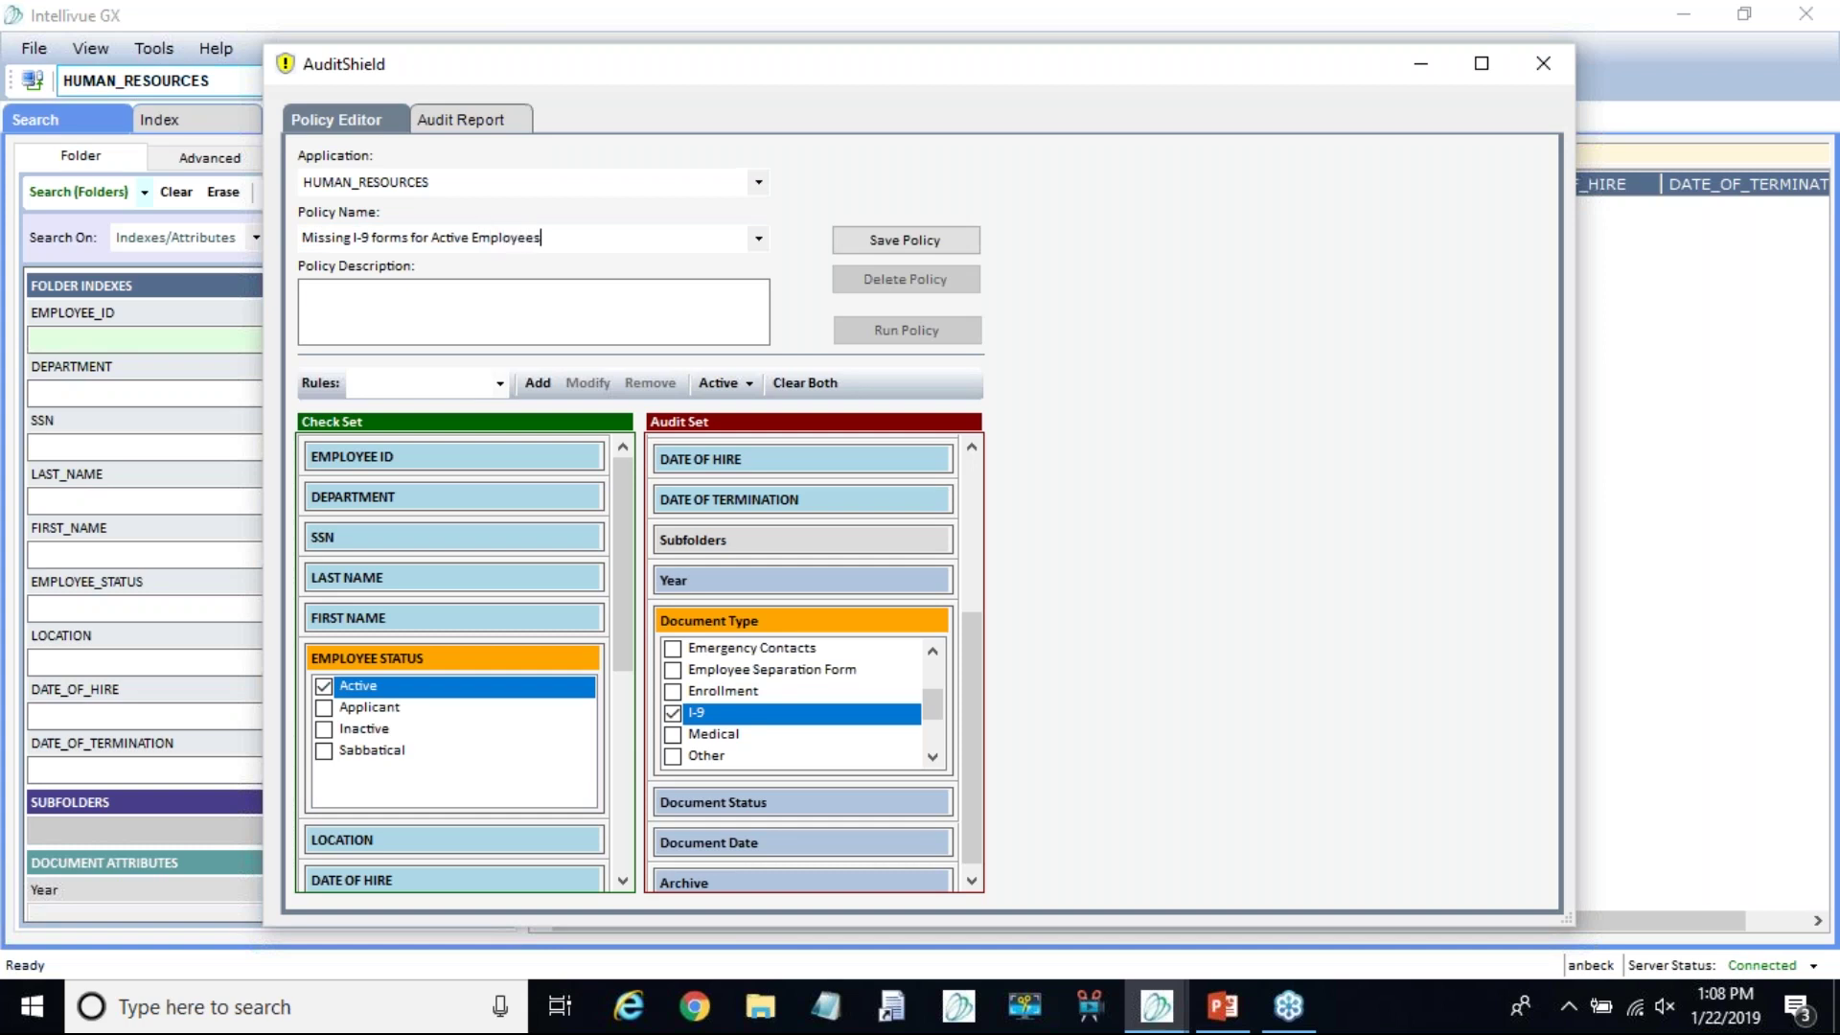
{"action": "left_click", "coordinate": [300, 326]}
{"action": "left_click", "coordinate": [357, 295]}
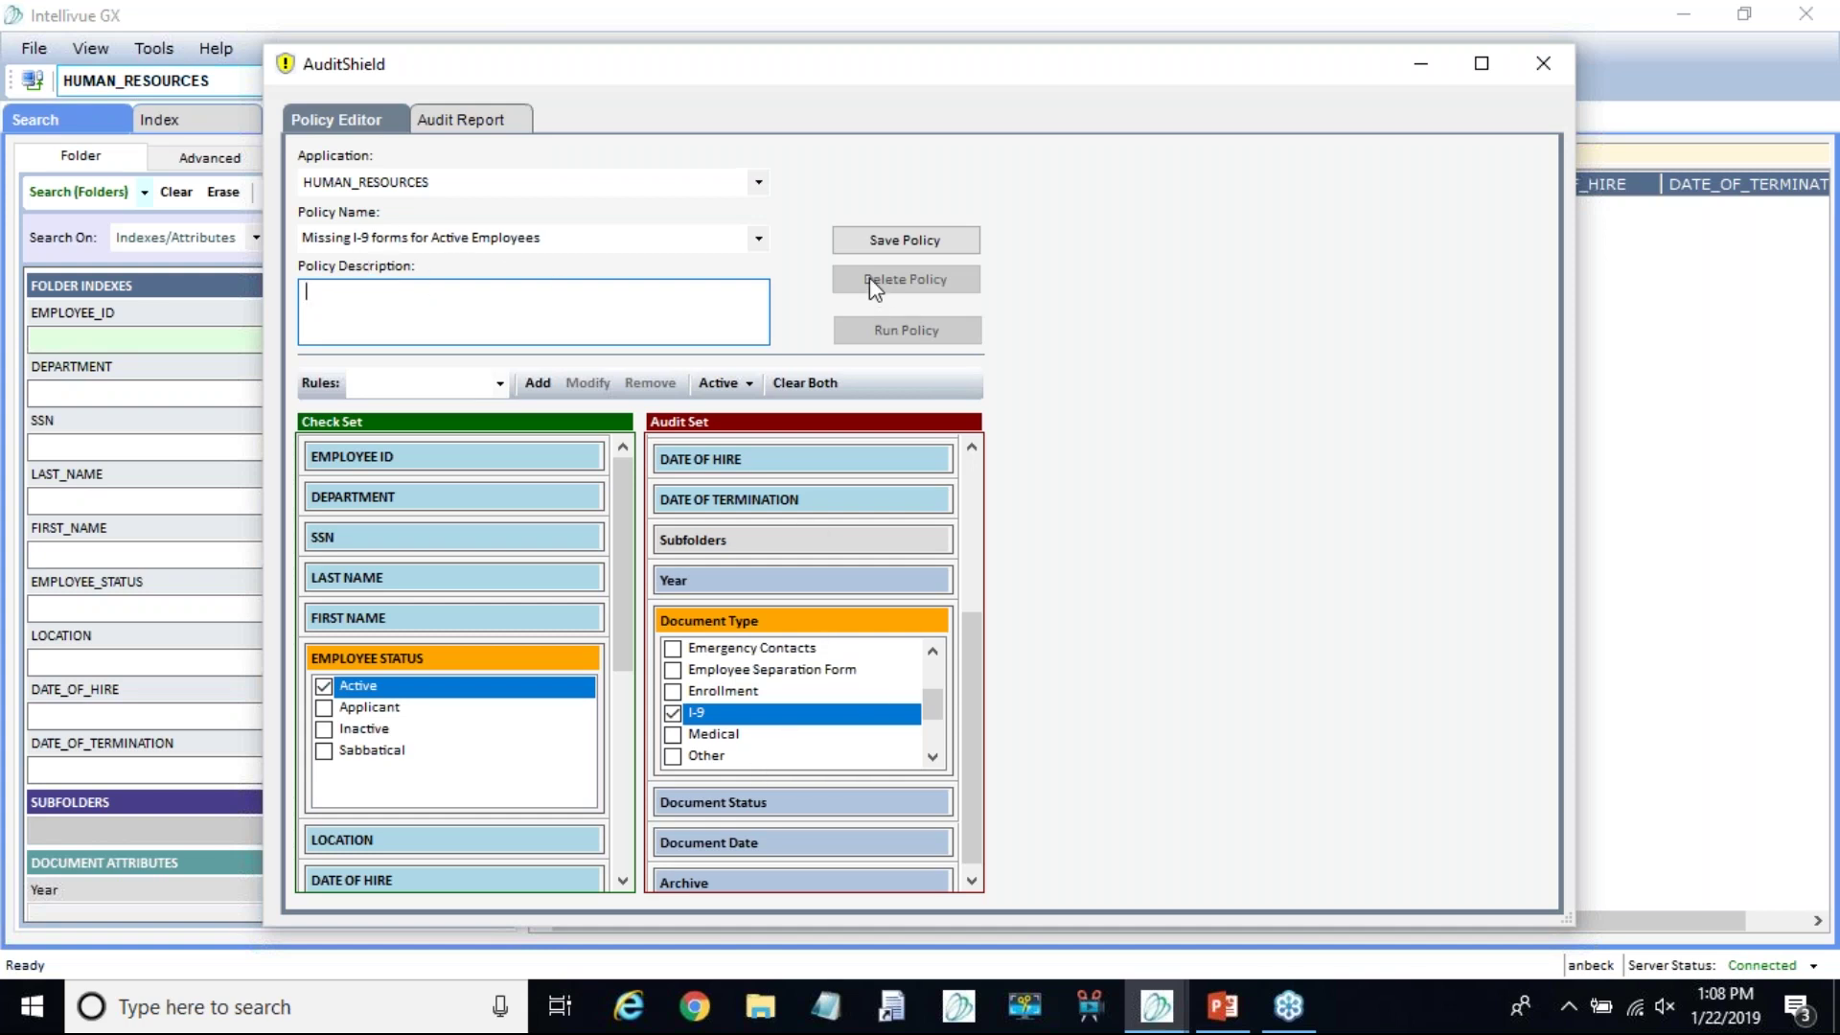
{"action": "left_click", "coordinate": [937, 252]}
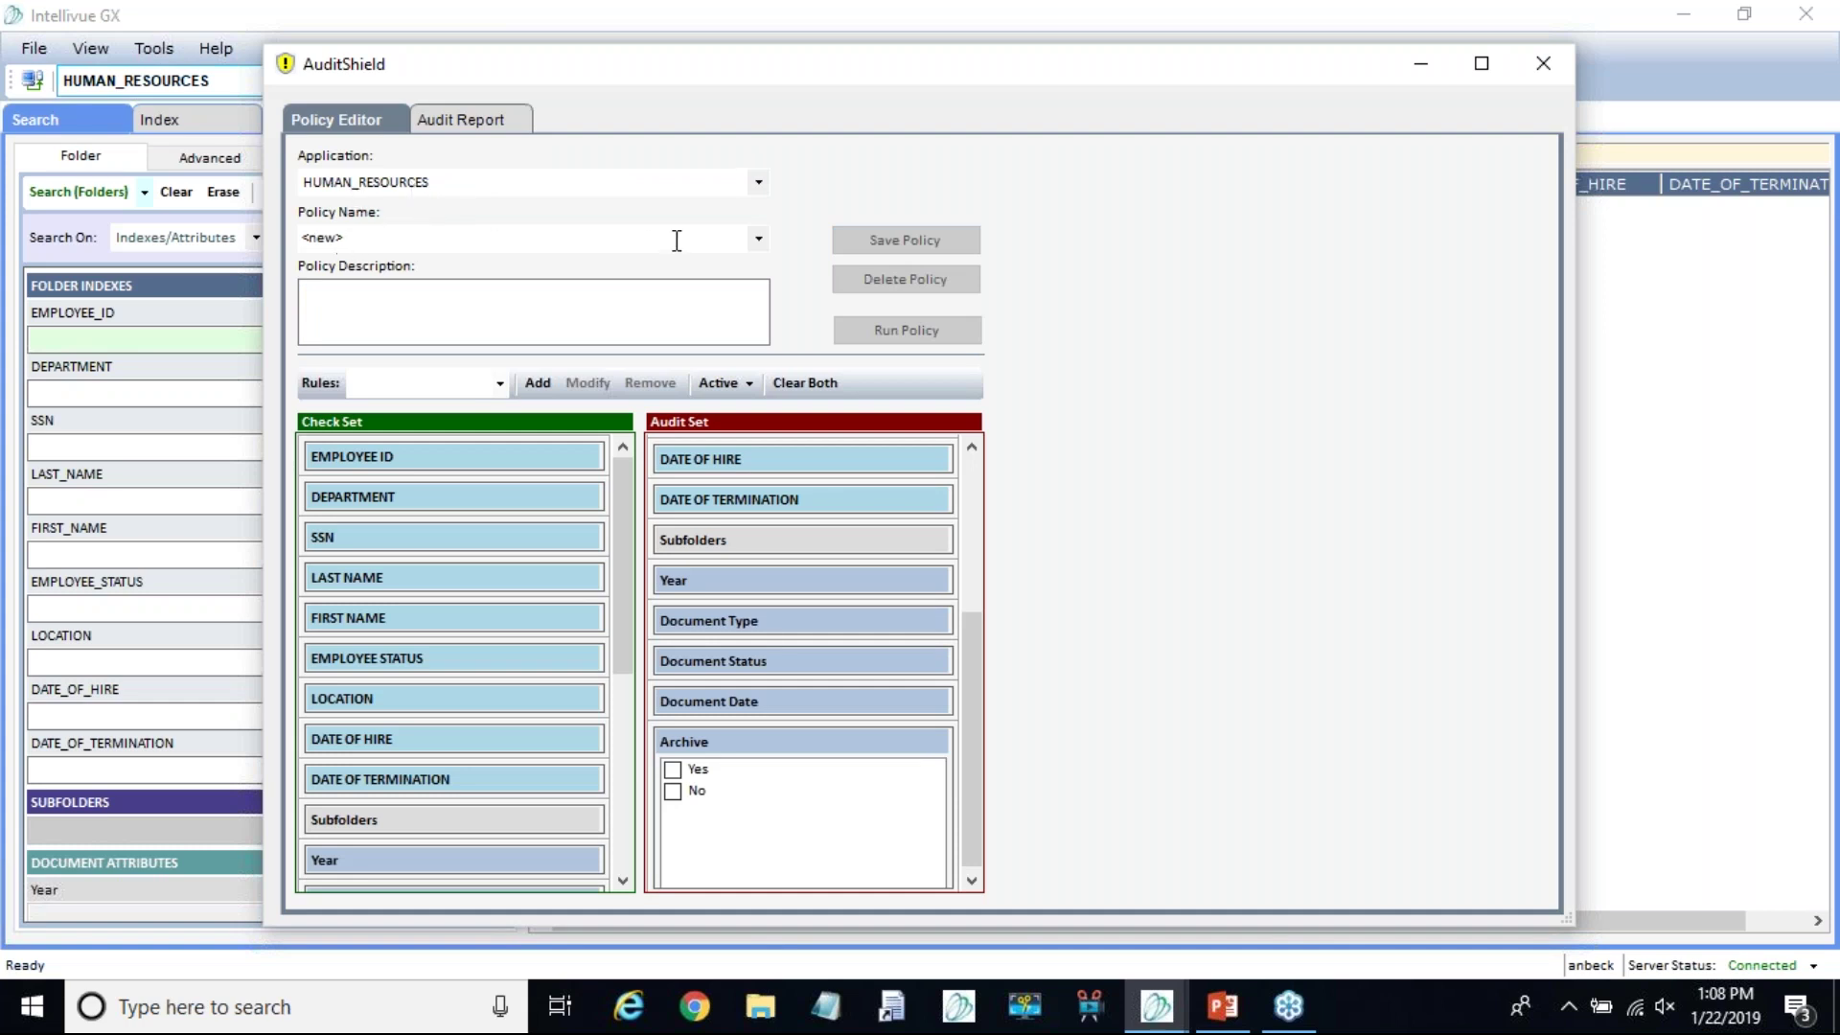
Step: Load the saved "Missing I-9 forms for Active Employees" policy to review its rule, and return the editor to a new policy
{"action": "left_click", "coordinate": [759, 239]}
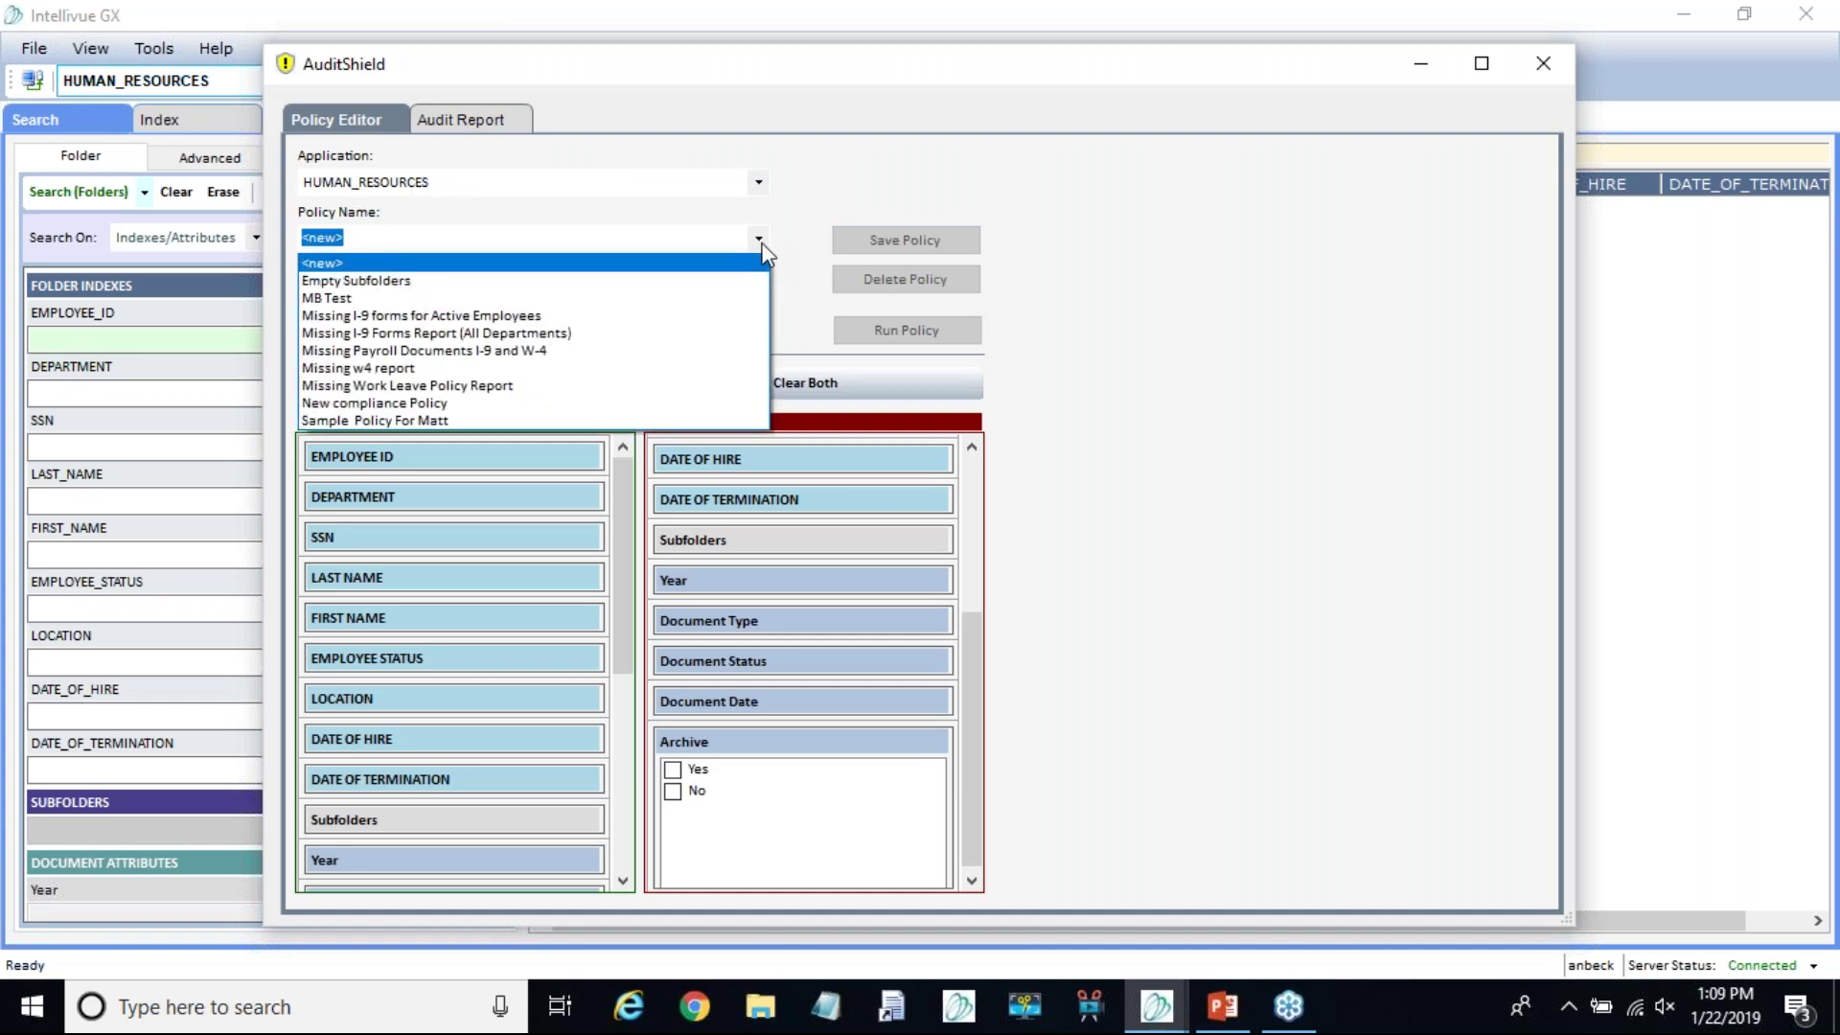
{"action": "left_click", "coordinate": [539, 330]}
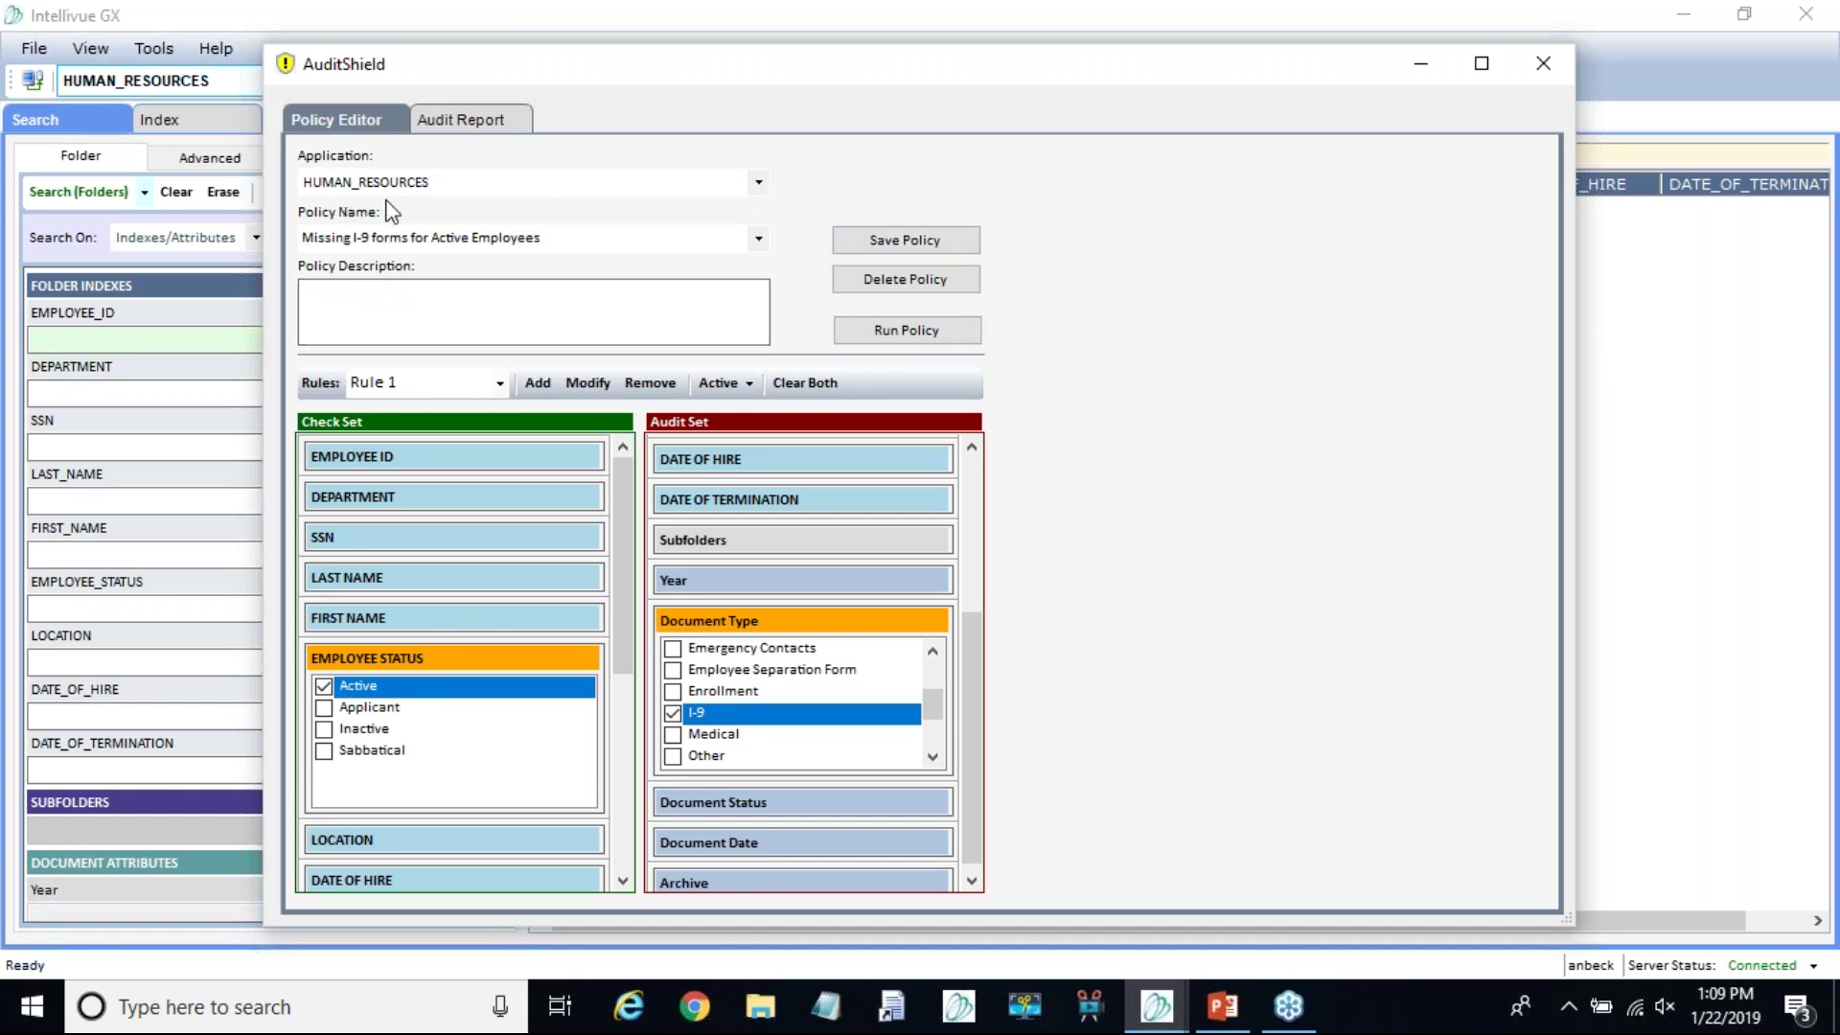
{"action": "left_click", "coordinate": [759, 238]}
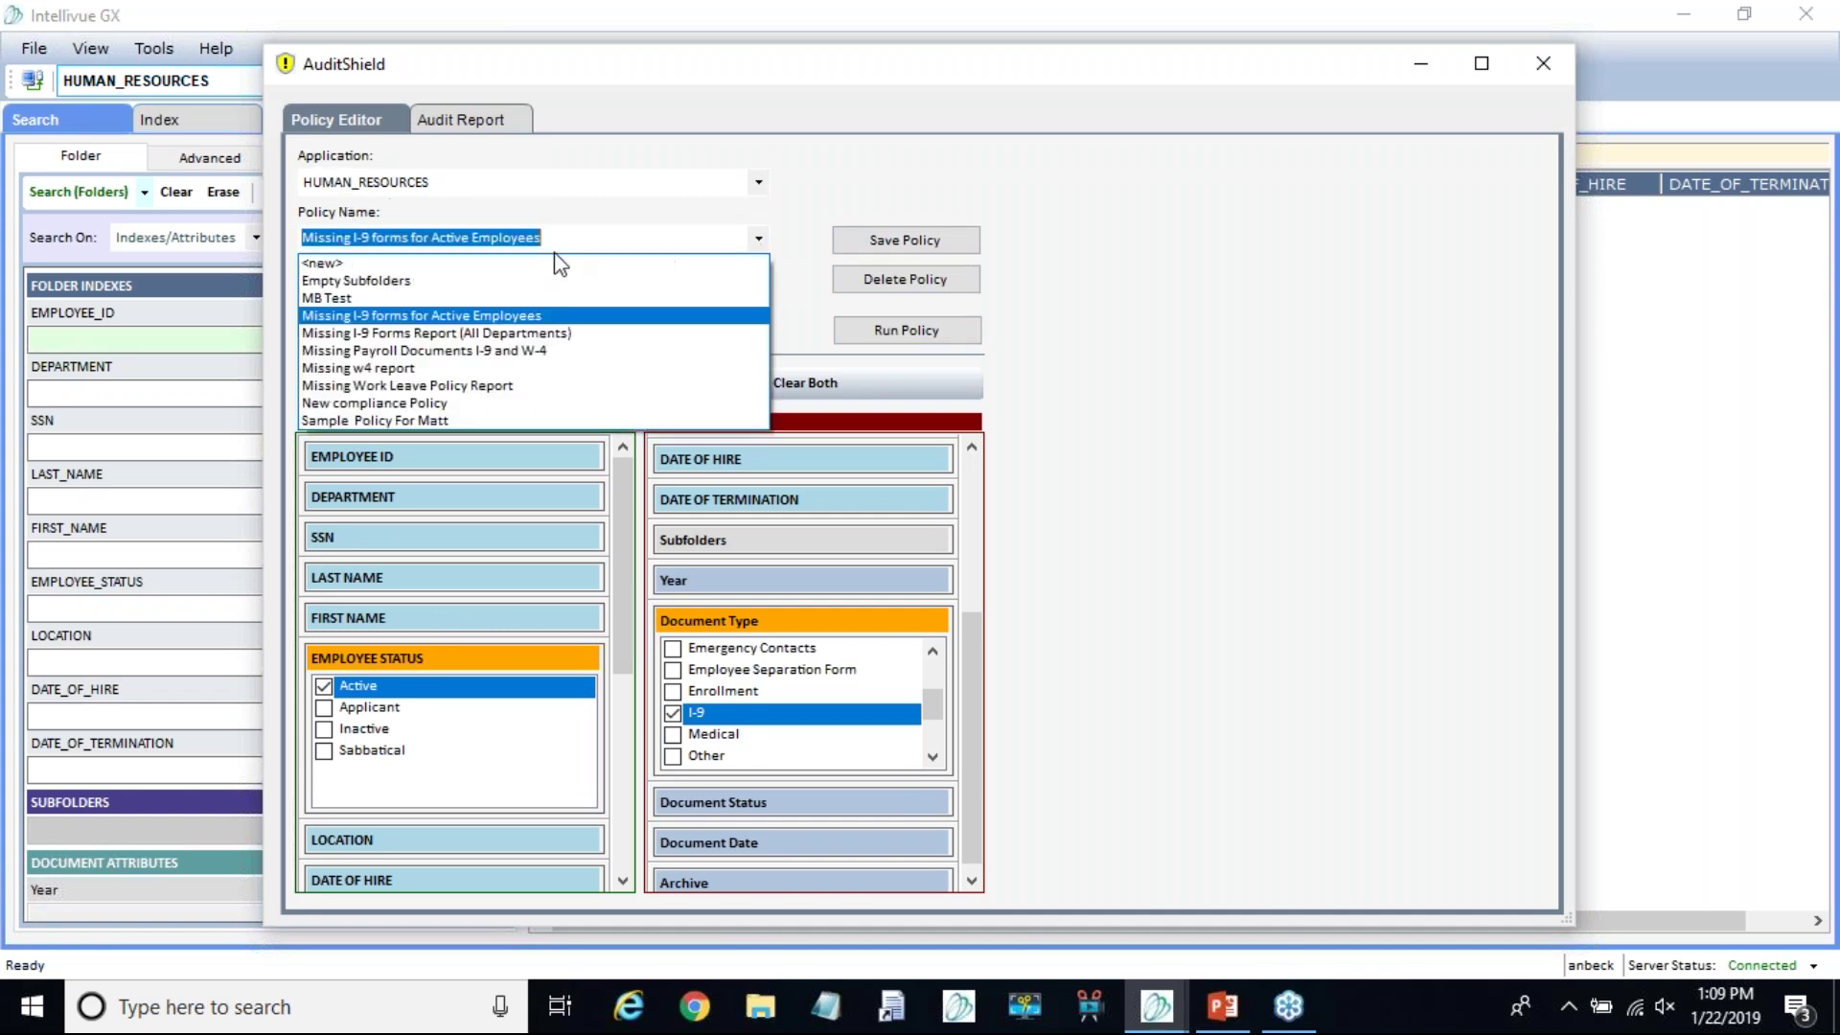
{"action": "left_click", "coordinate": [559, 256]}
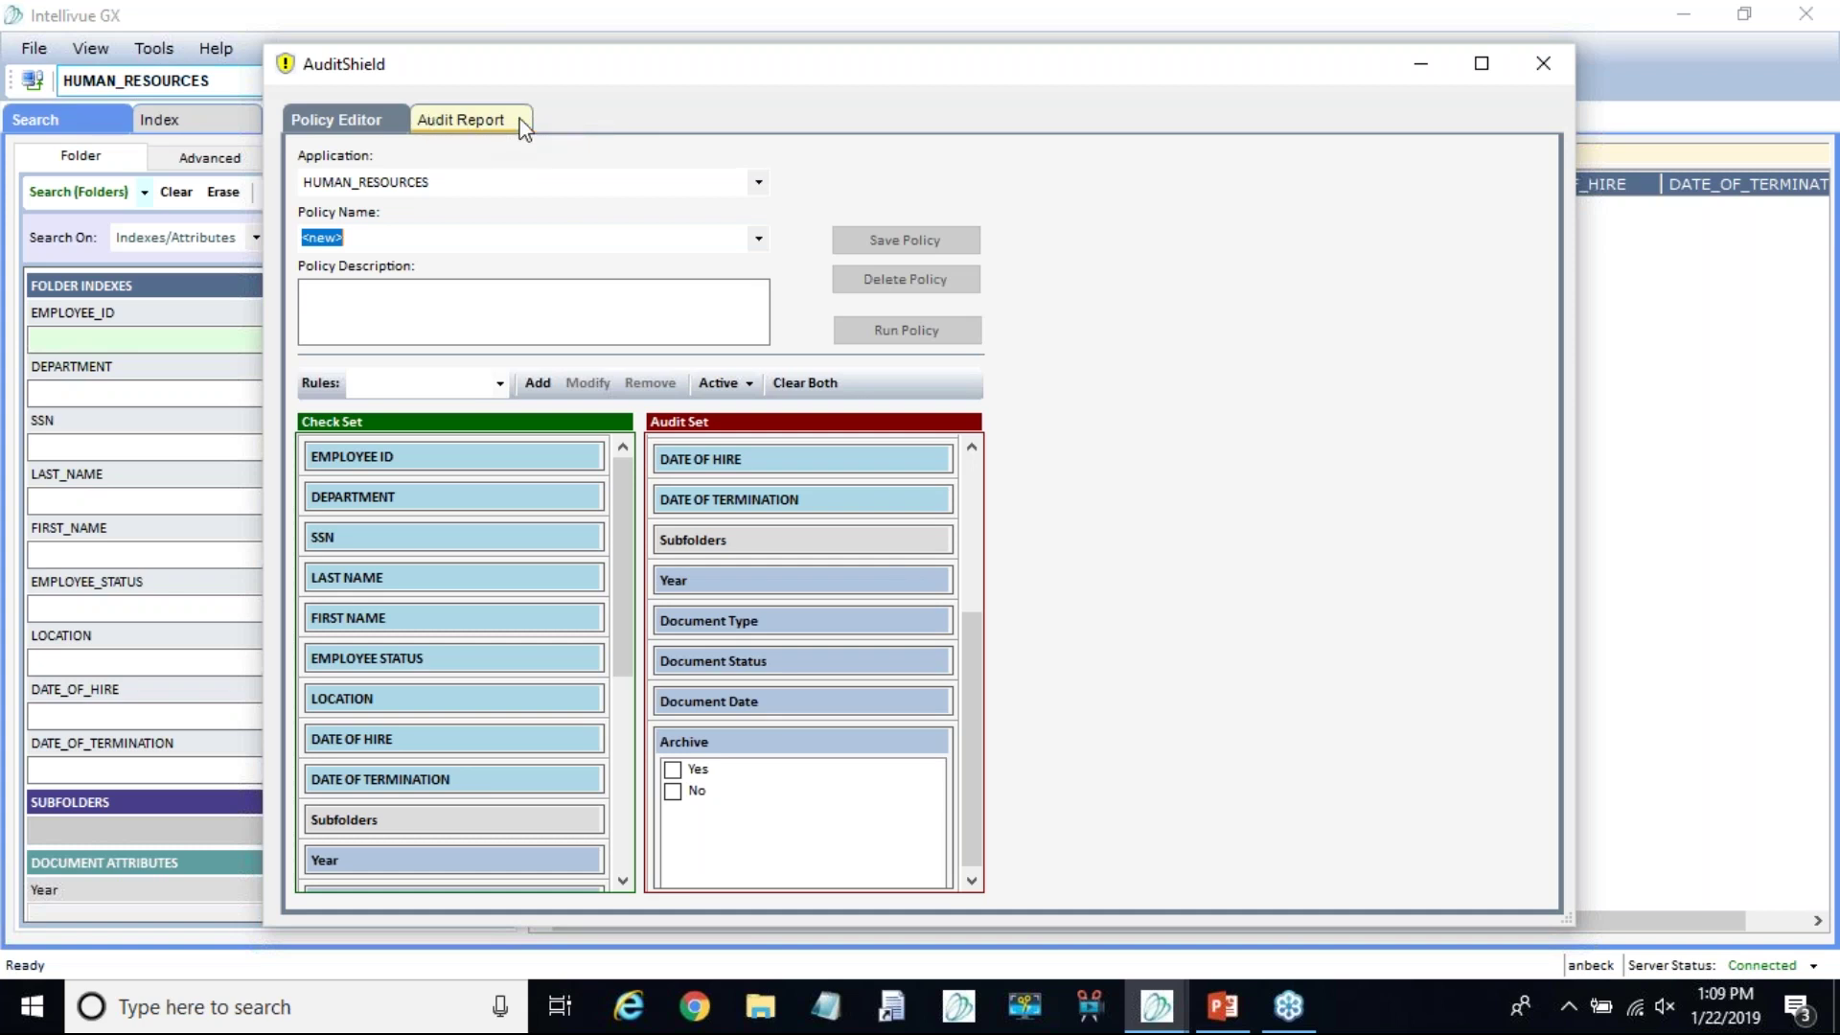
Step: Run an audit report with the HUMAN_RESOURCES policy "Missing I-9 forms for Active Employees"
{"action": "left_click", "coordinate": [455, 124]}
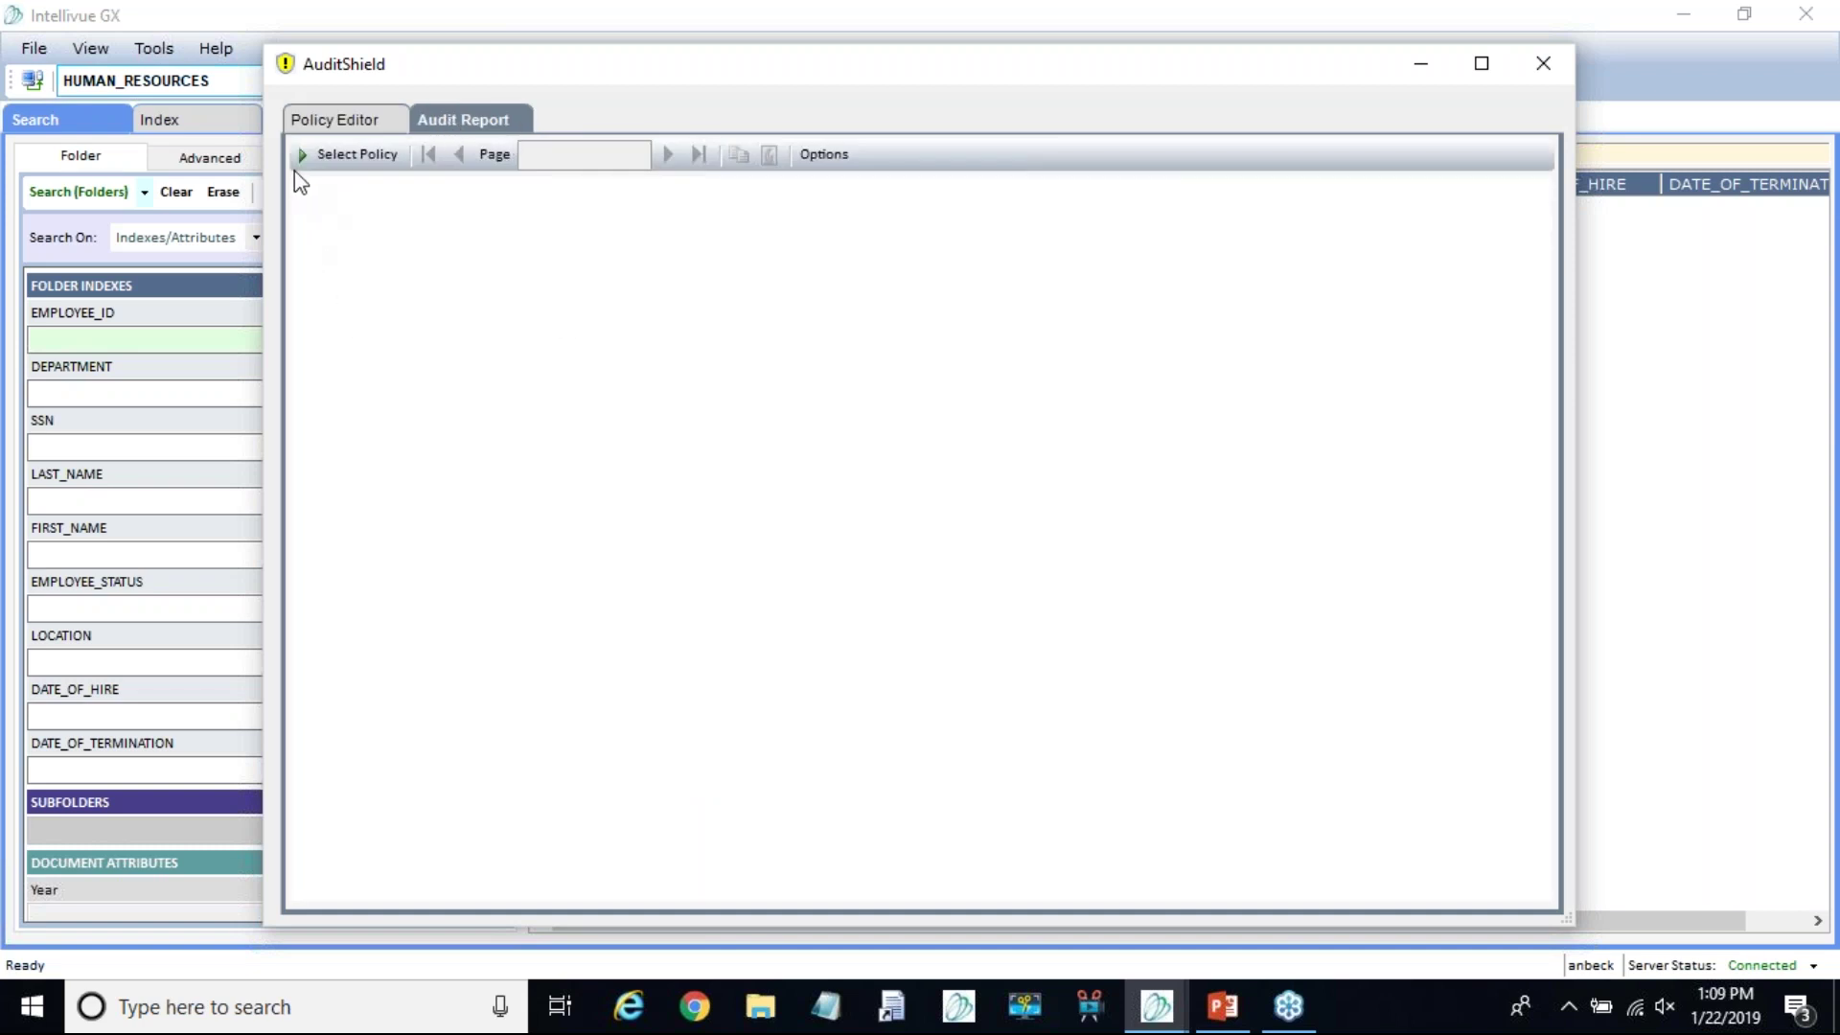
{"action": "left_click", "coordinate": [384, 161]}
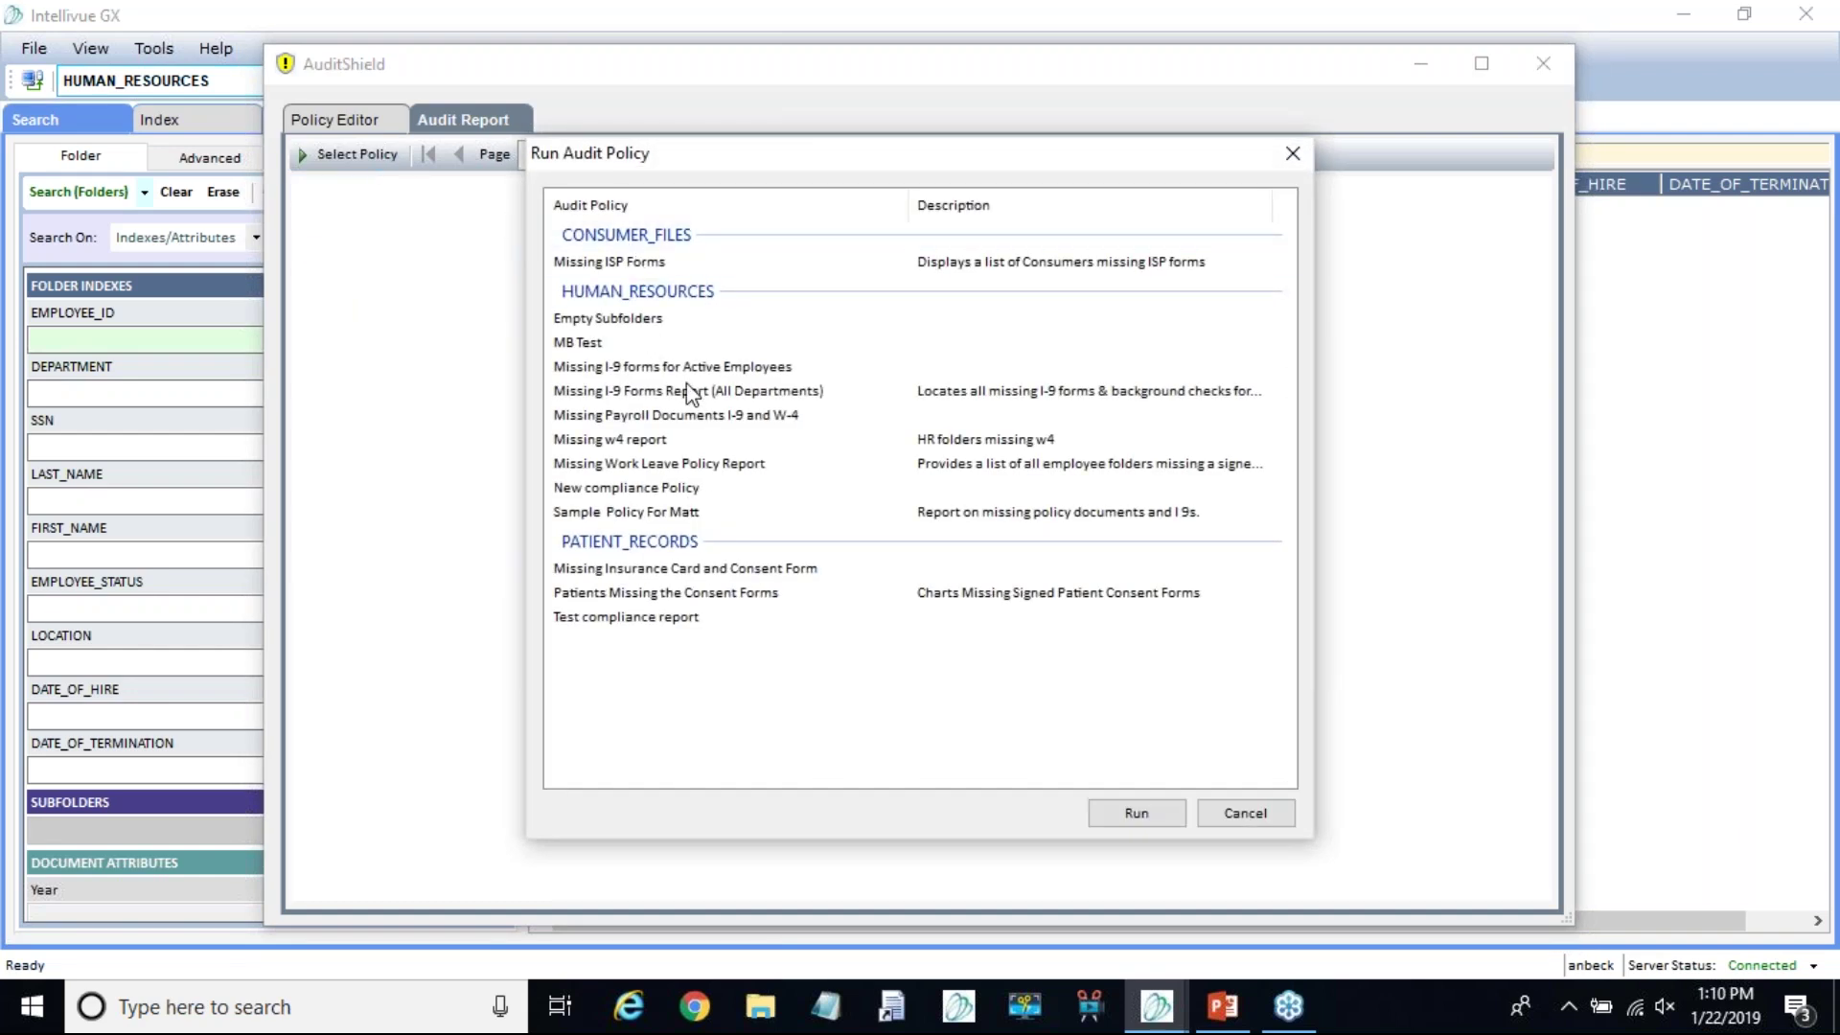
{"action": "left_click", "coordinate": [596, 372]}
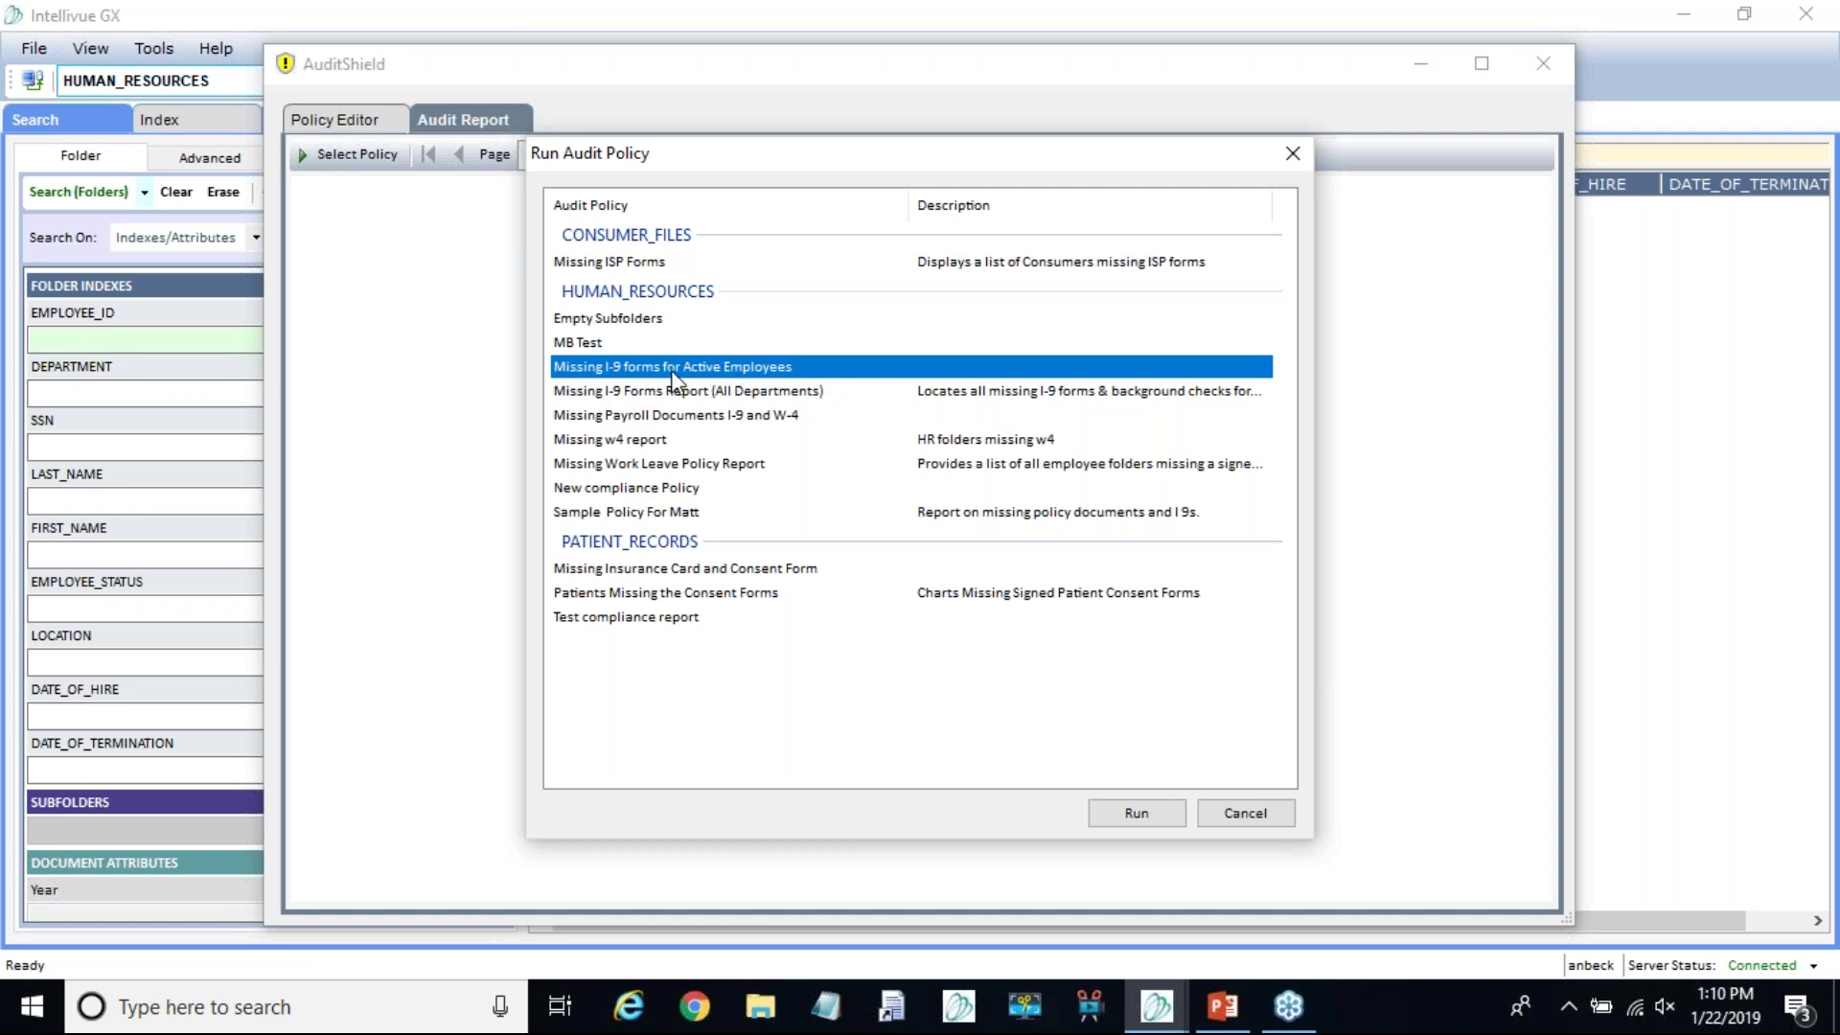
{"action": "left_click", "coordinate": [1131, 813]}
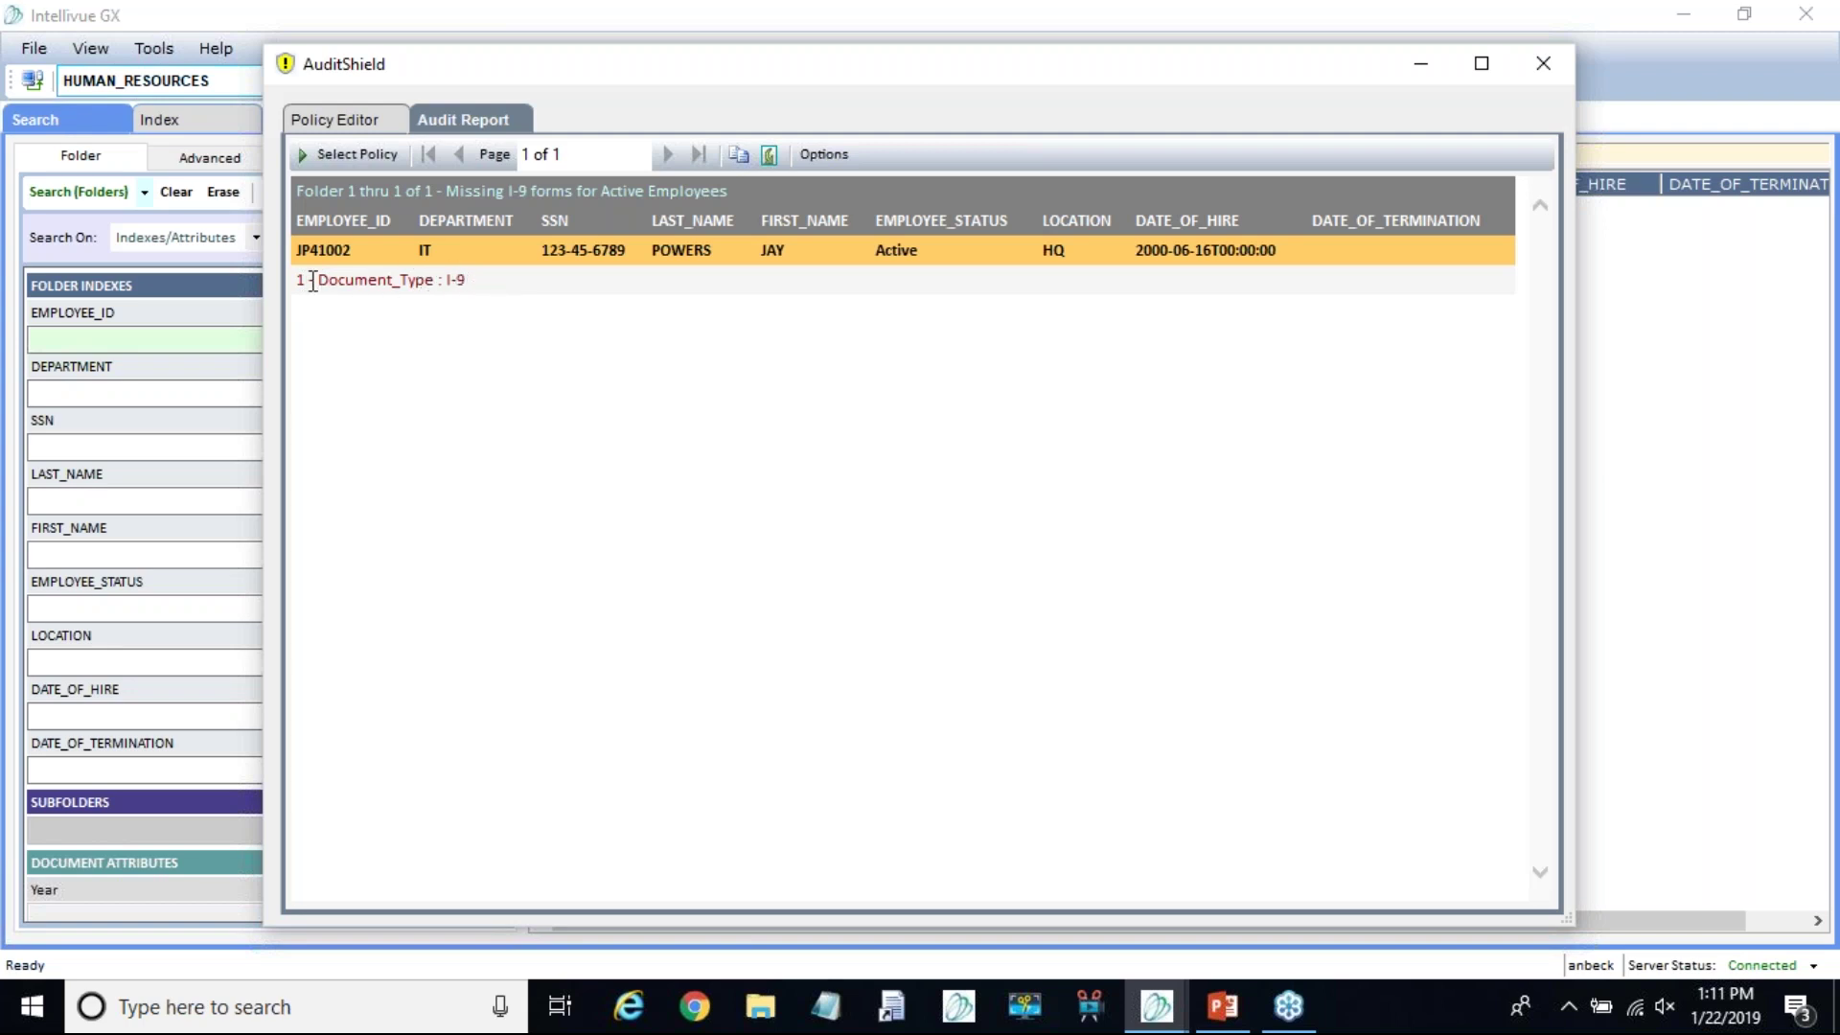
Step: Start exporting the audit report data and set the export format to CSV without quoted fields
{"action": "left_click", "coordinate": [768, 155]}
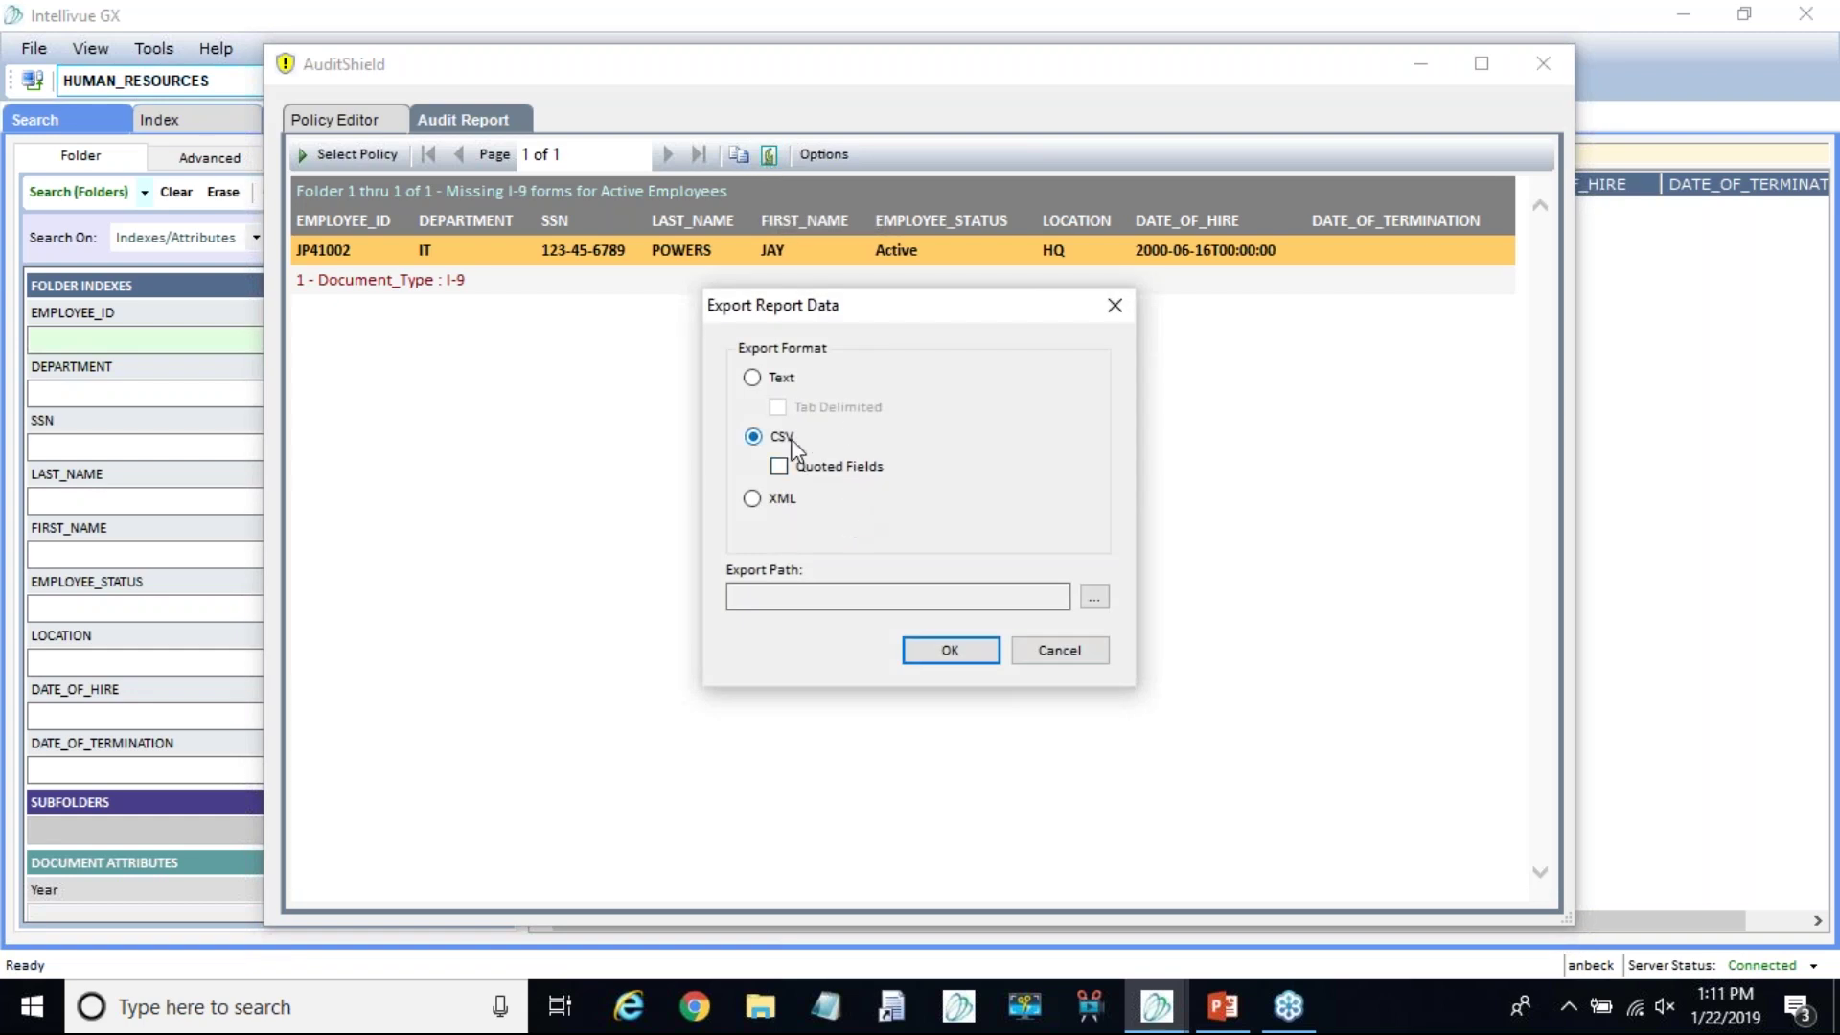
{"action": "left_click", "coordinate": [756, 383]}
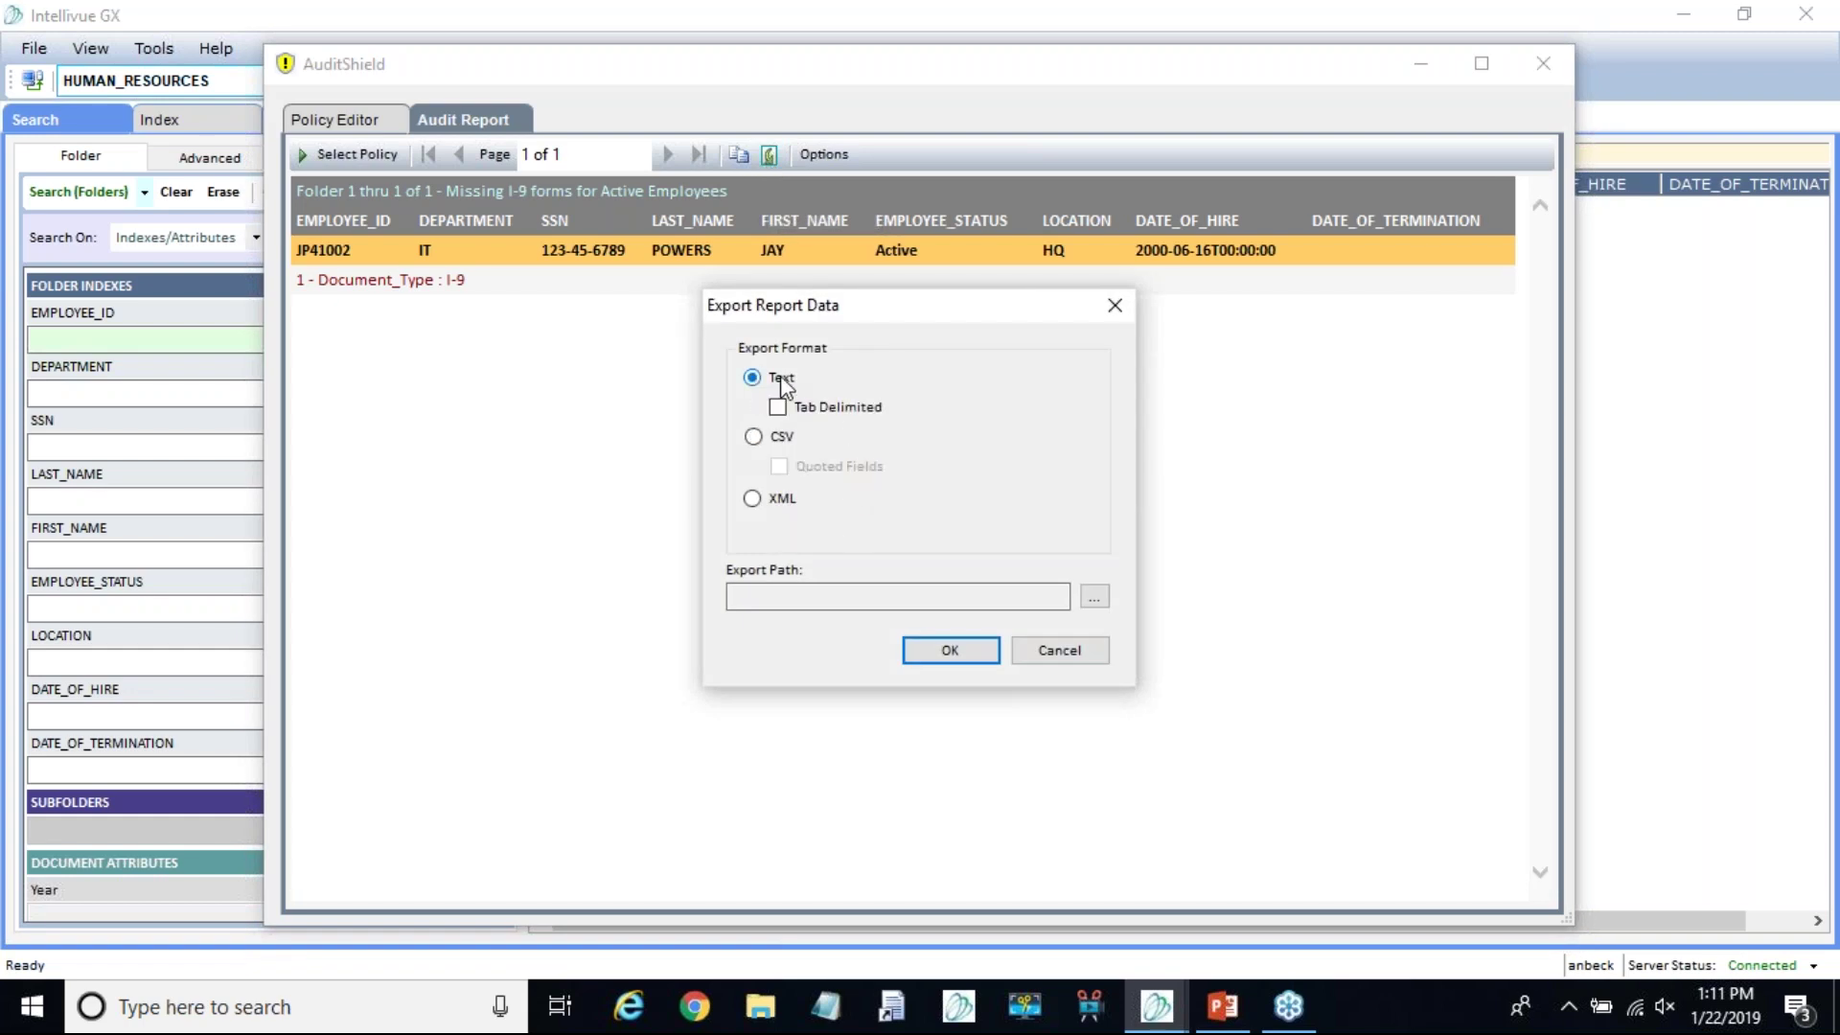
{"action": "left_click", "coordinate": [754, 438]}
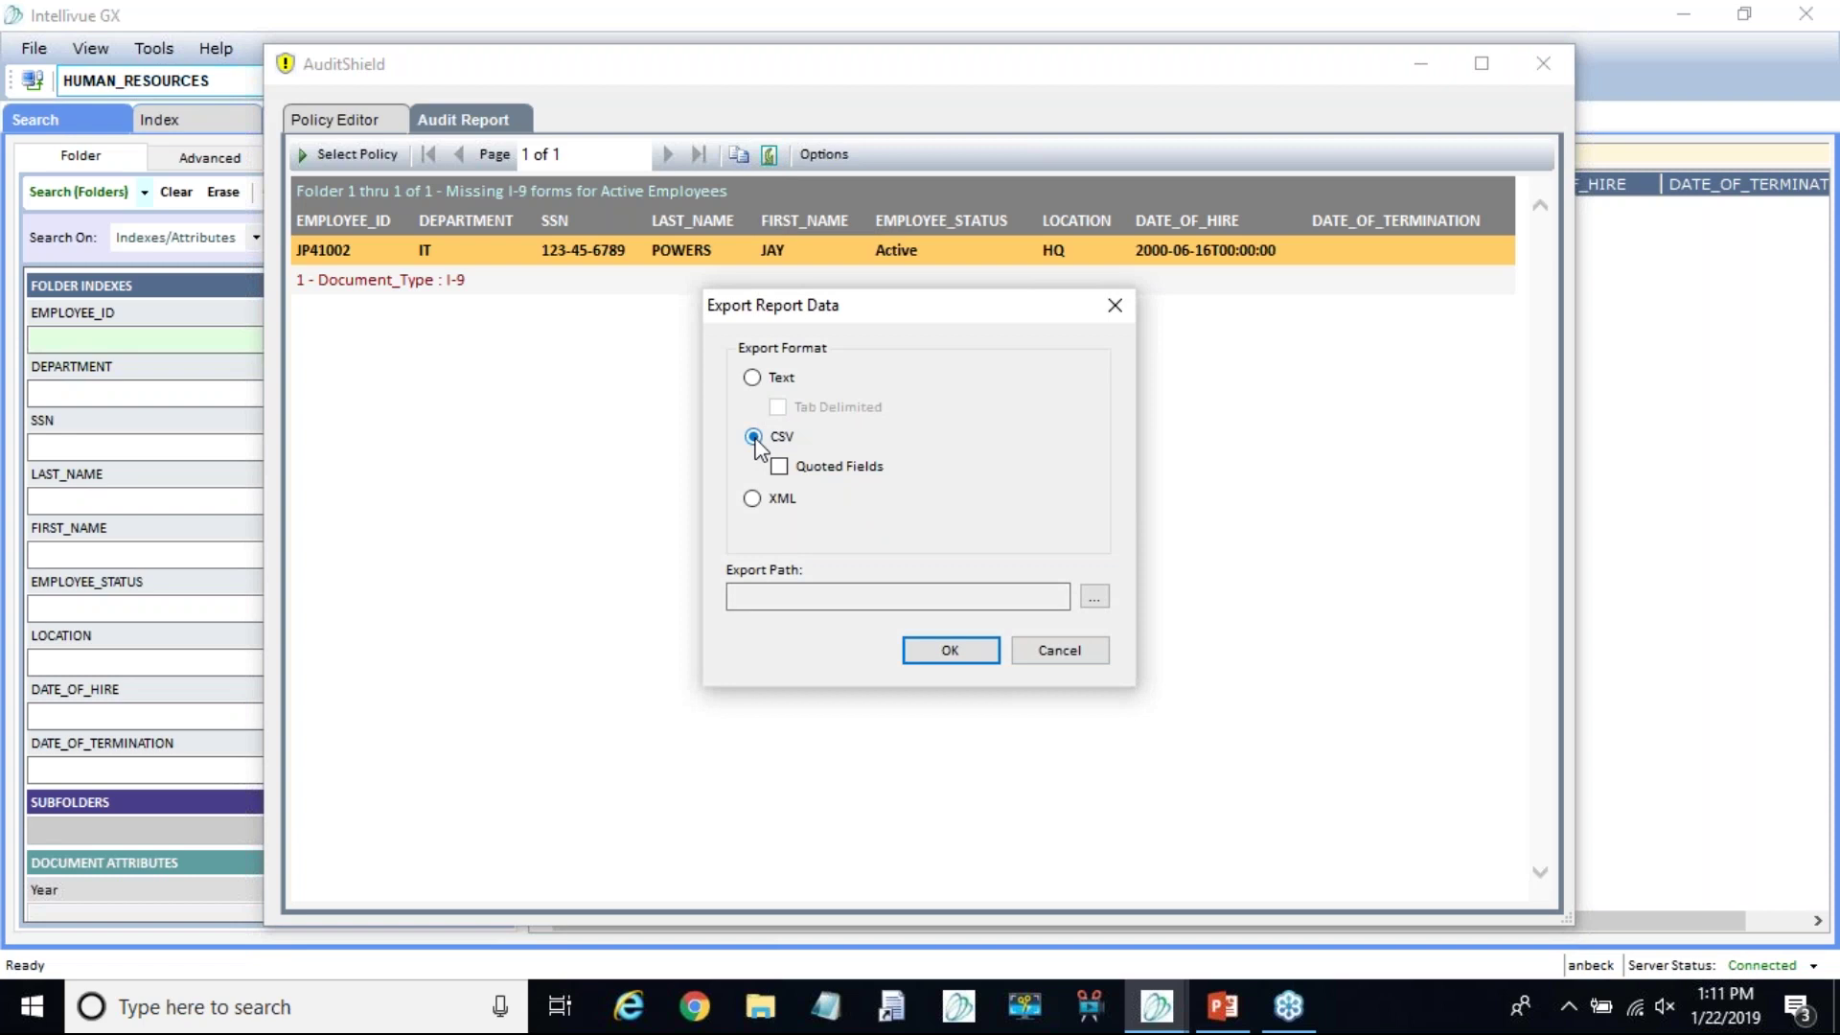
{"action": "left_click", "coordinate": [753, 499]}
{"action": "left_click", "coordinate": [756, 438]}
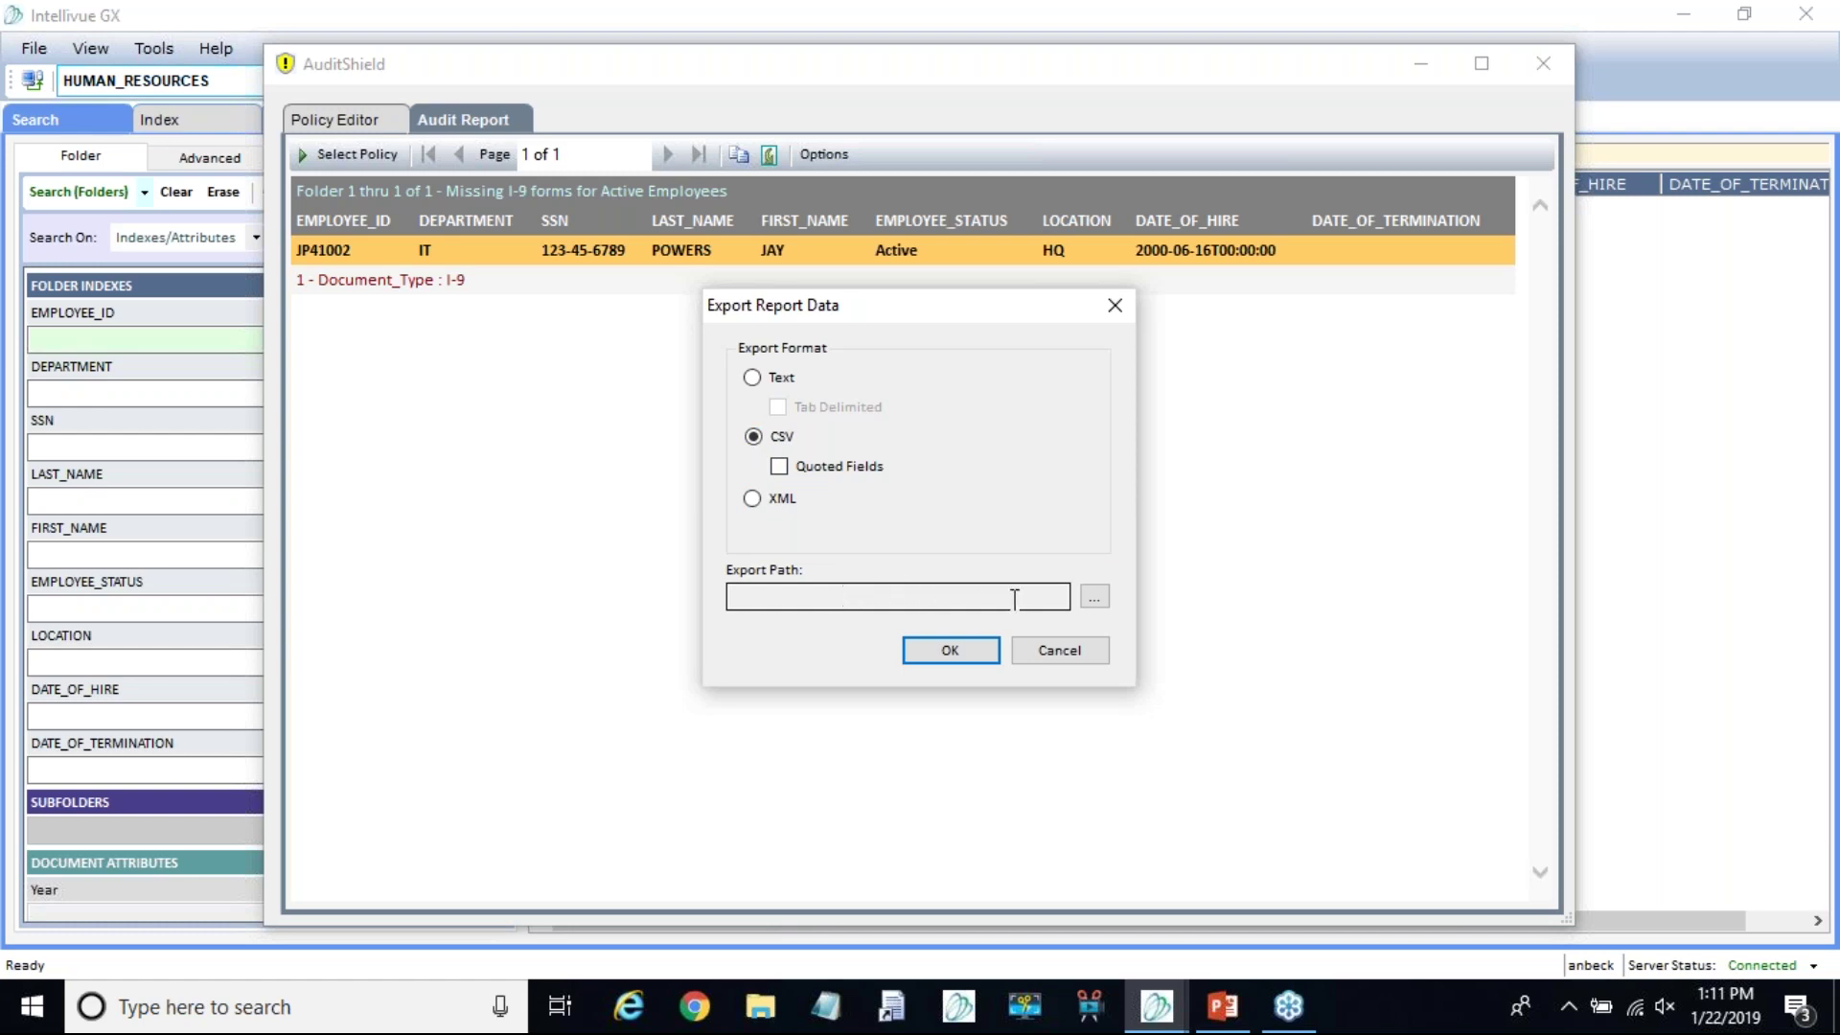
Step: Set the export path to a file named "Missing I-9s" in the Documents folder and export the report
{"action": "left_click", "coordinate": [1095, 599]}
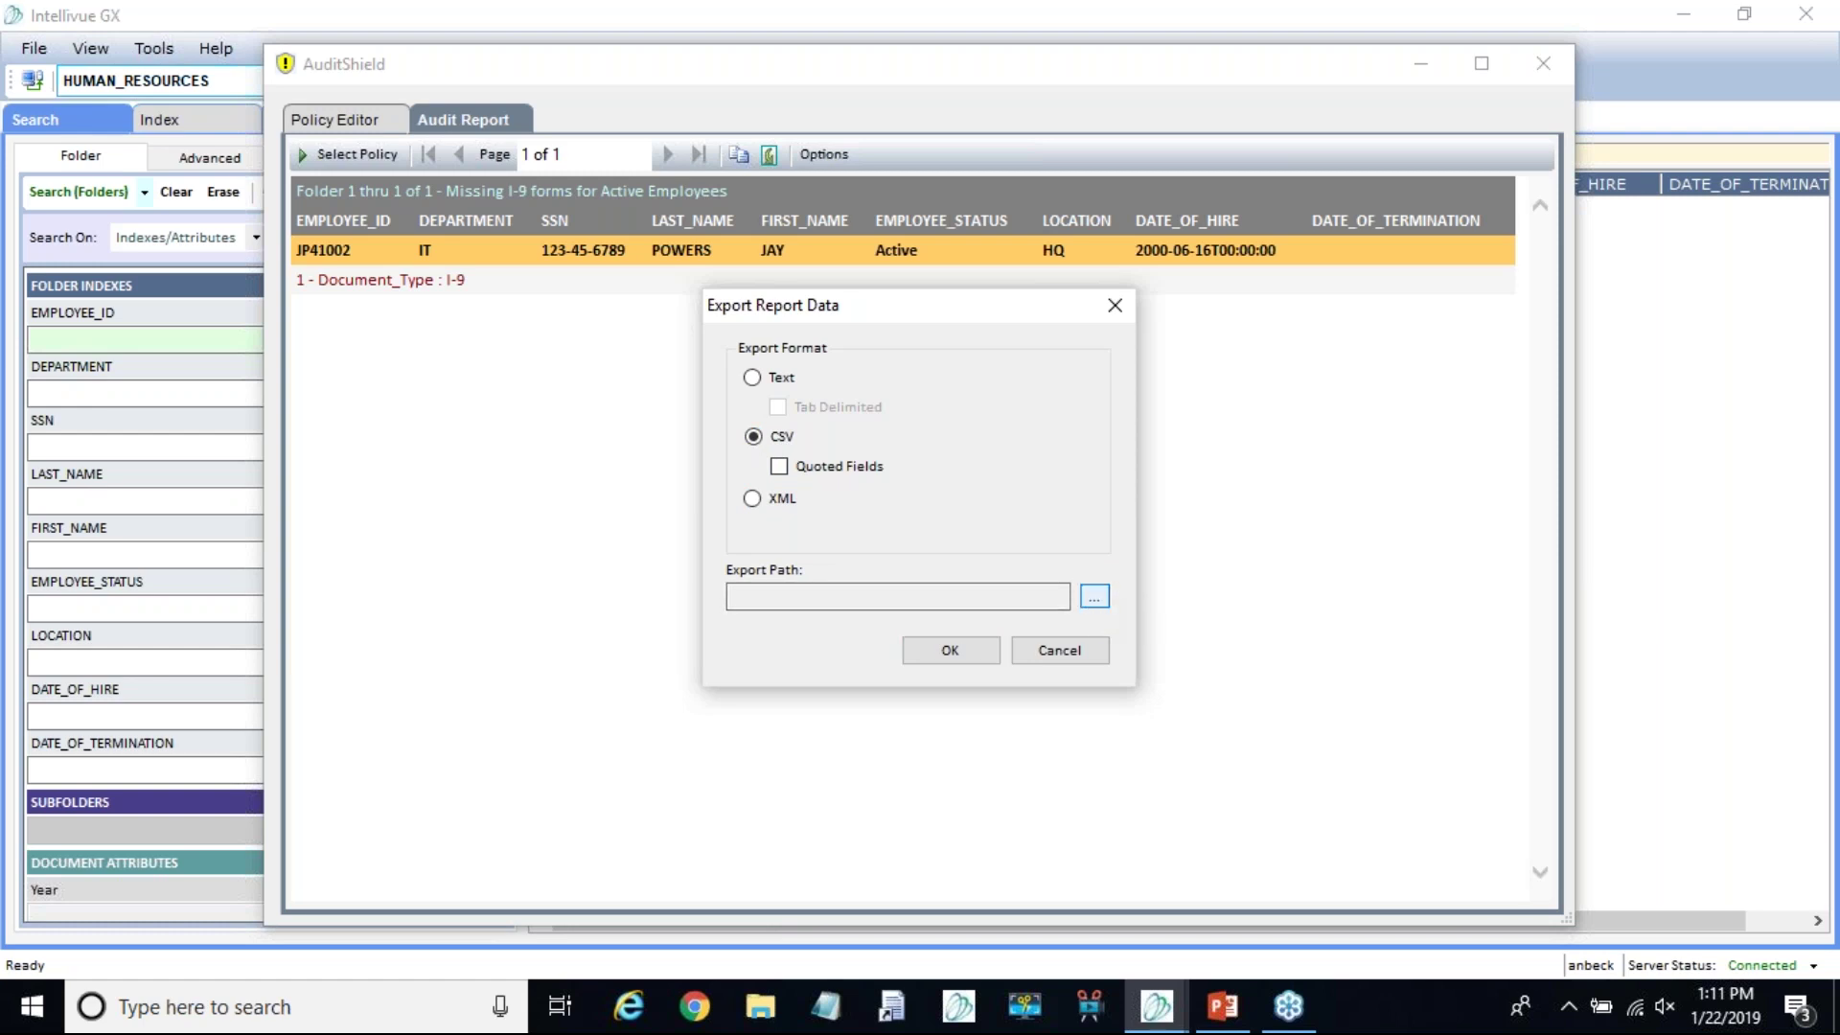
{"action": "left_click_drag", "start_coordinate": [1184, 324], "coordinate": [1068, 268]}
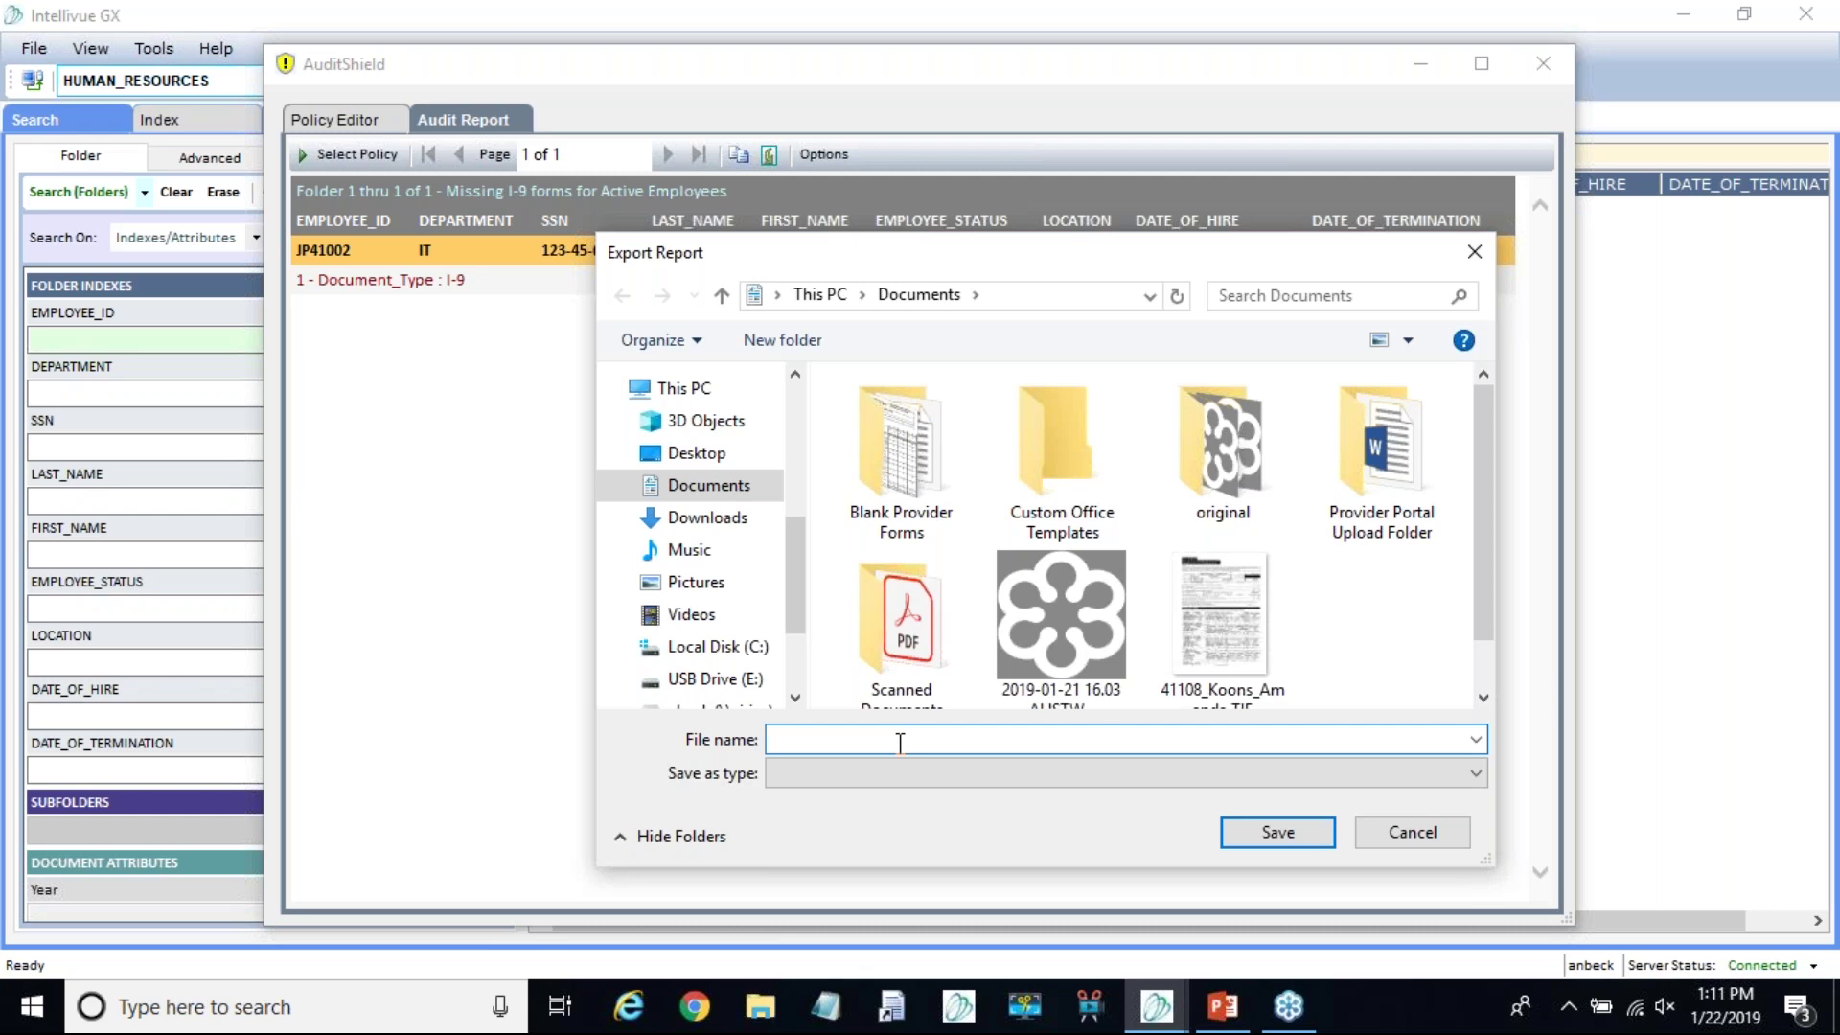
{"action": "type", "text": "Missing I-9s"}
{"action": "left_click", "coordinate": [1275, 833]}
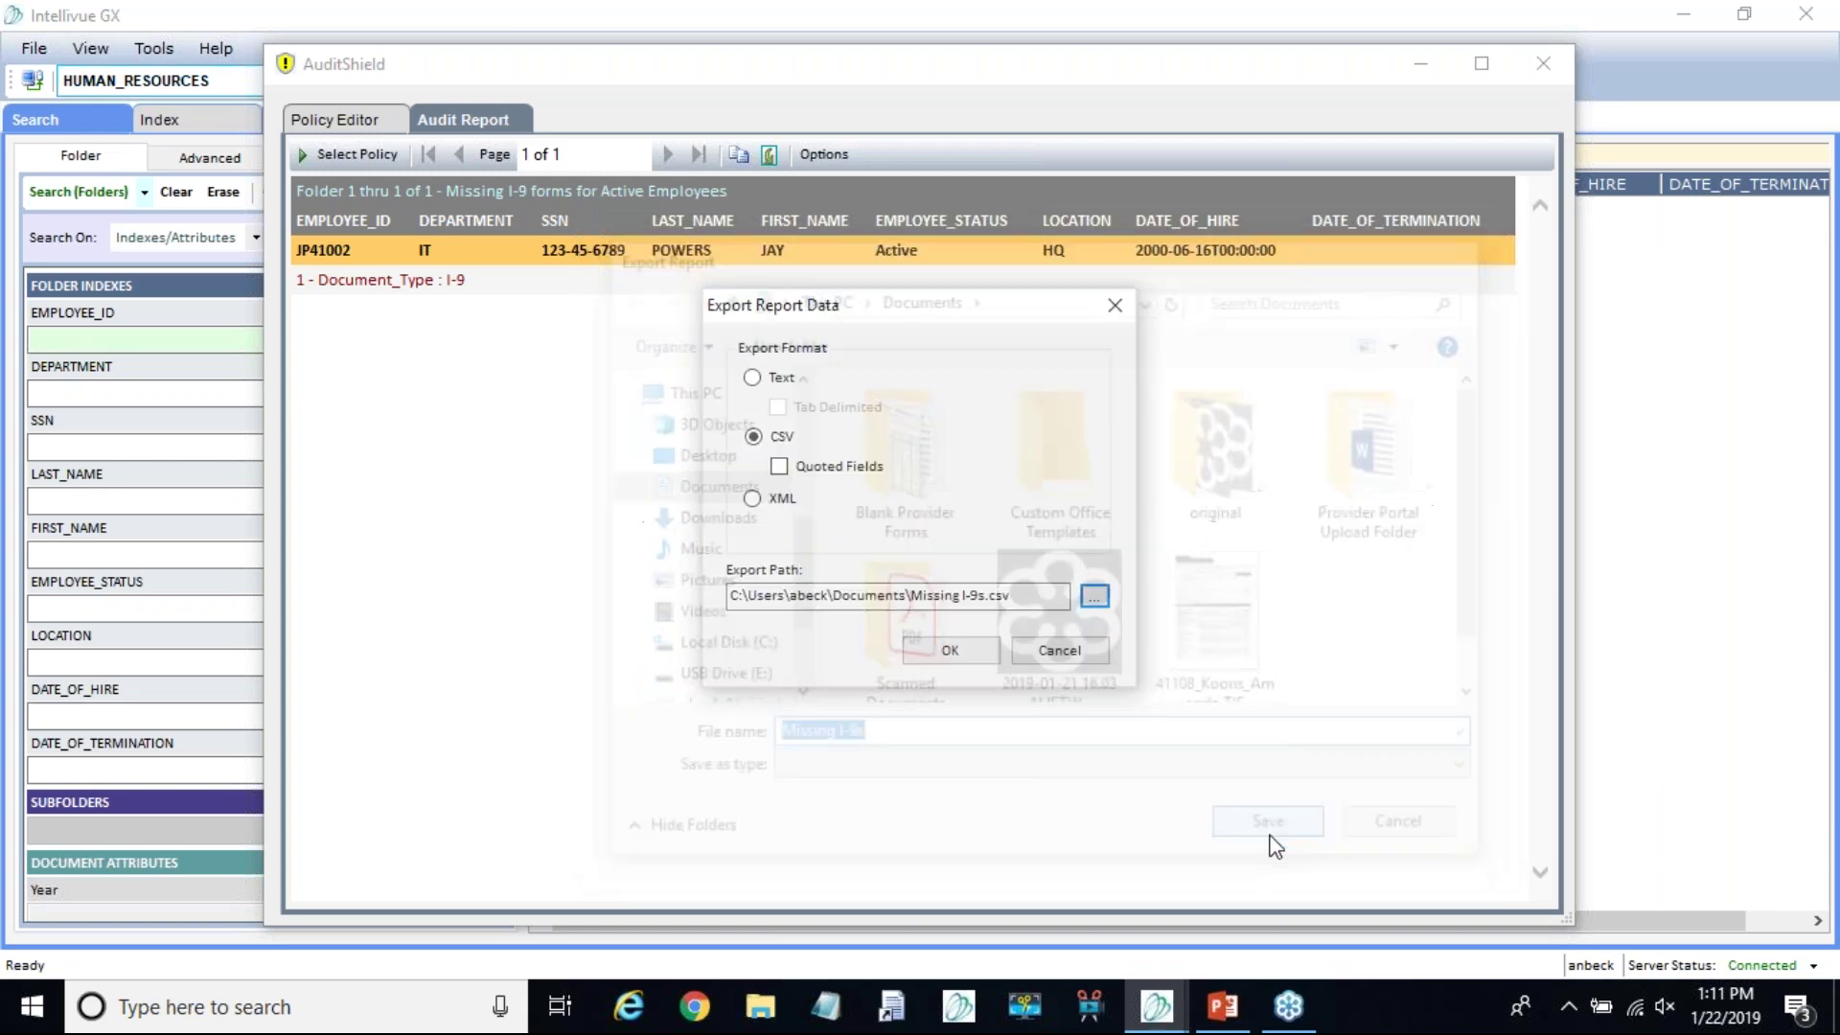
{"action": "left_click", "coordinate": [932, 651]}
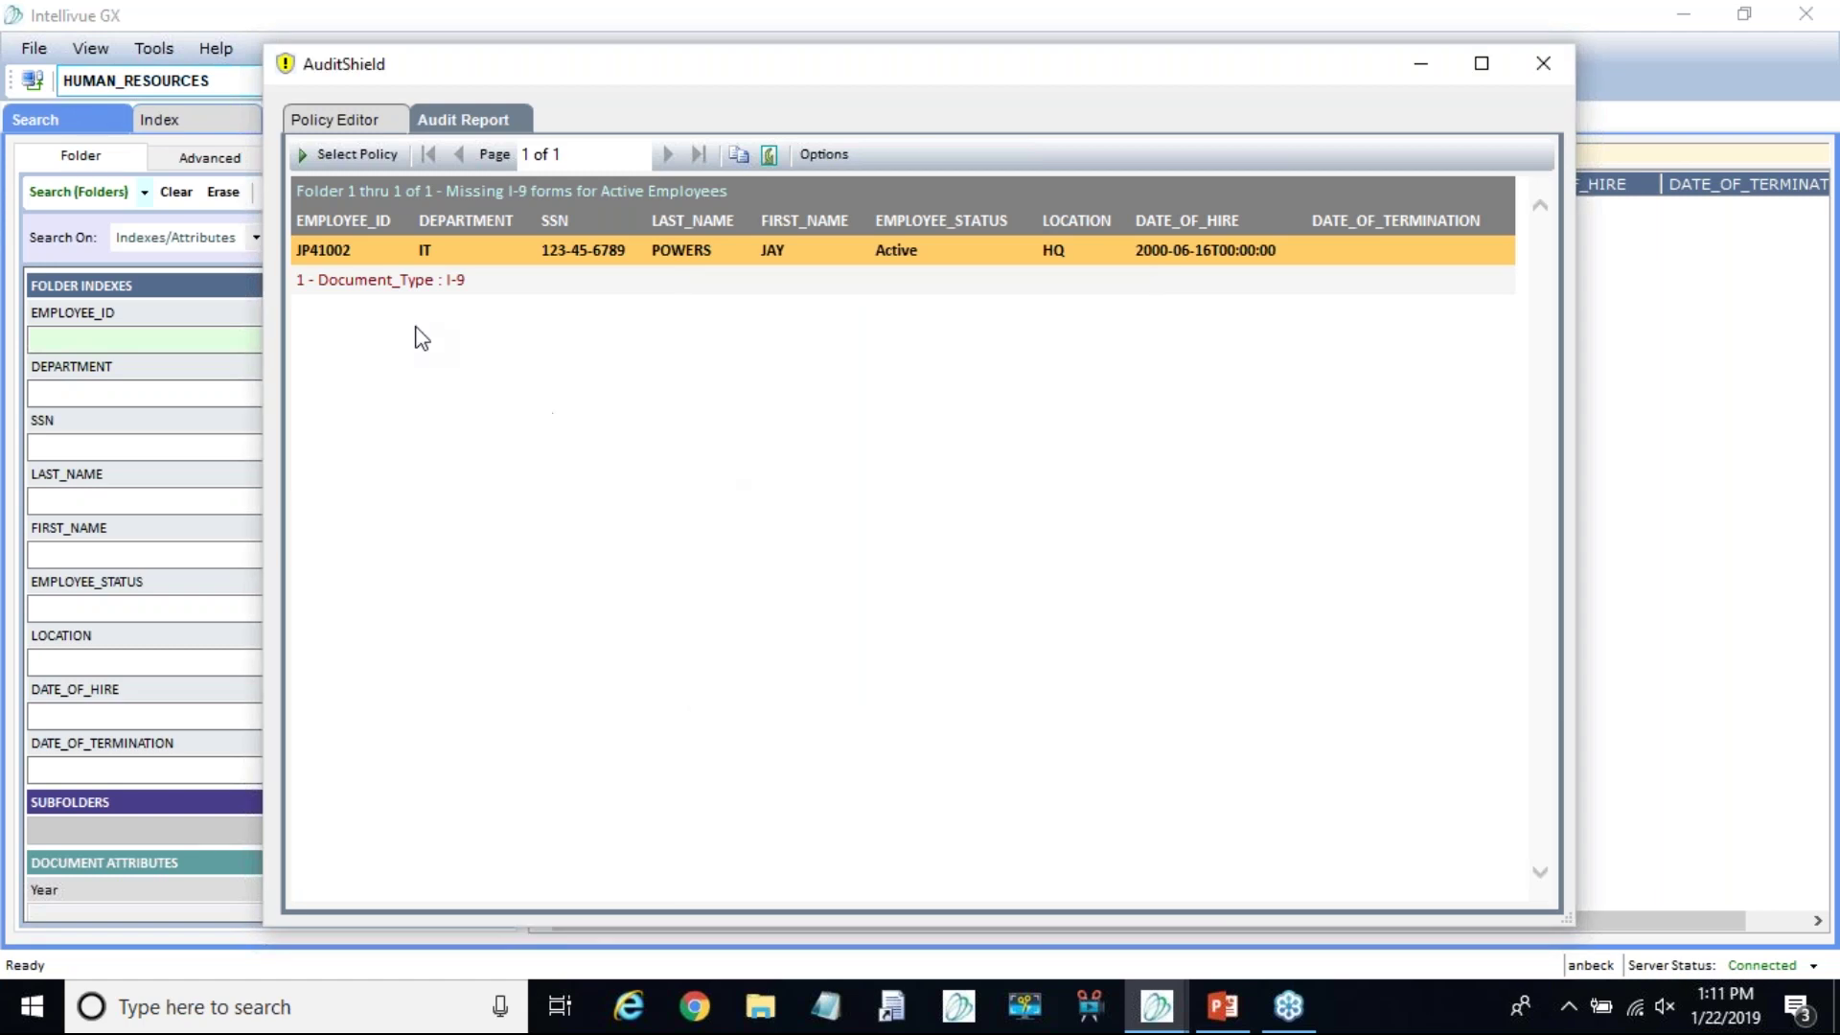
Step: Minimize AuditShield, switch to File Explorer, and open the exported "Missing I-9s.csv" from the Documents folder in Excel
{"action": "left_click", "coordinate": [1421, 64]}
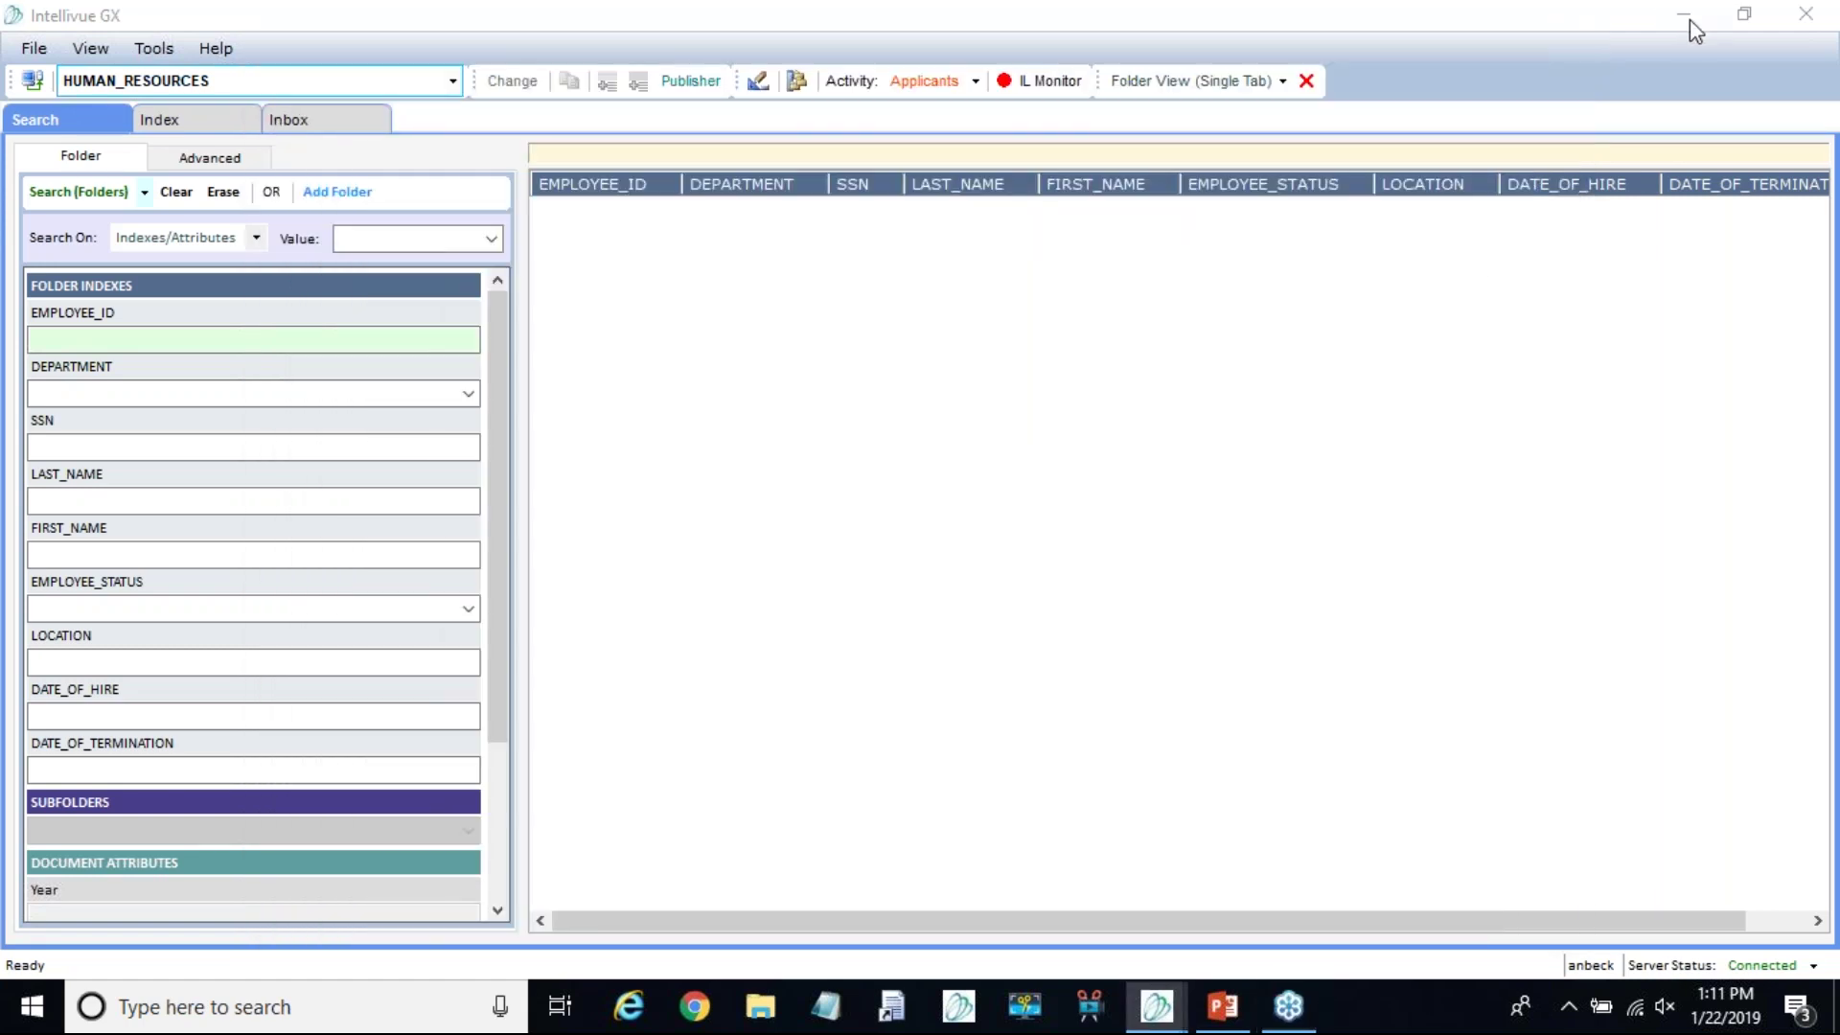
{"action": "left_click", "coordinate": [760, 1007]}
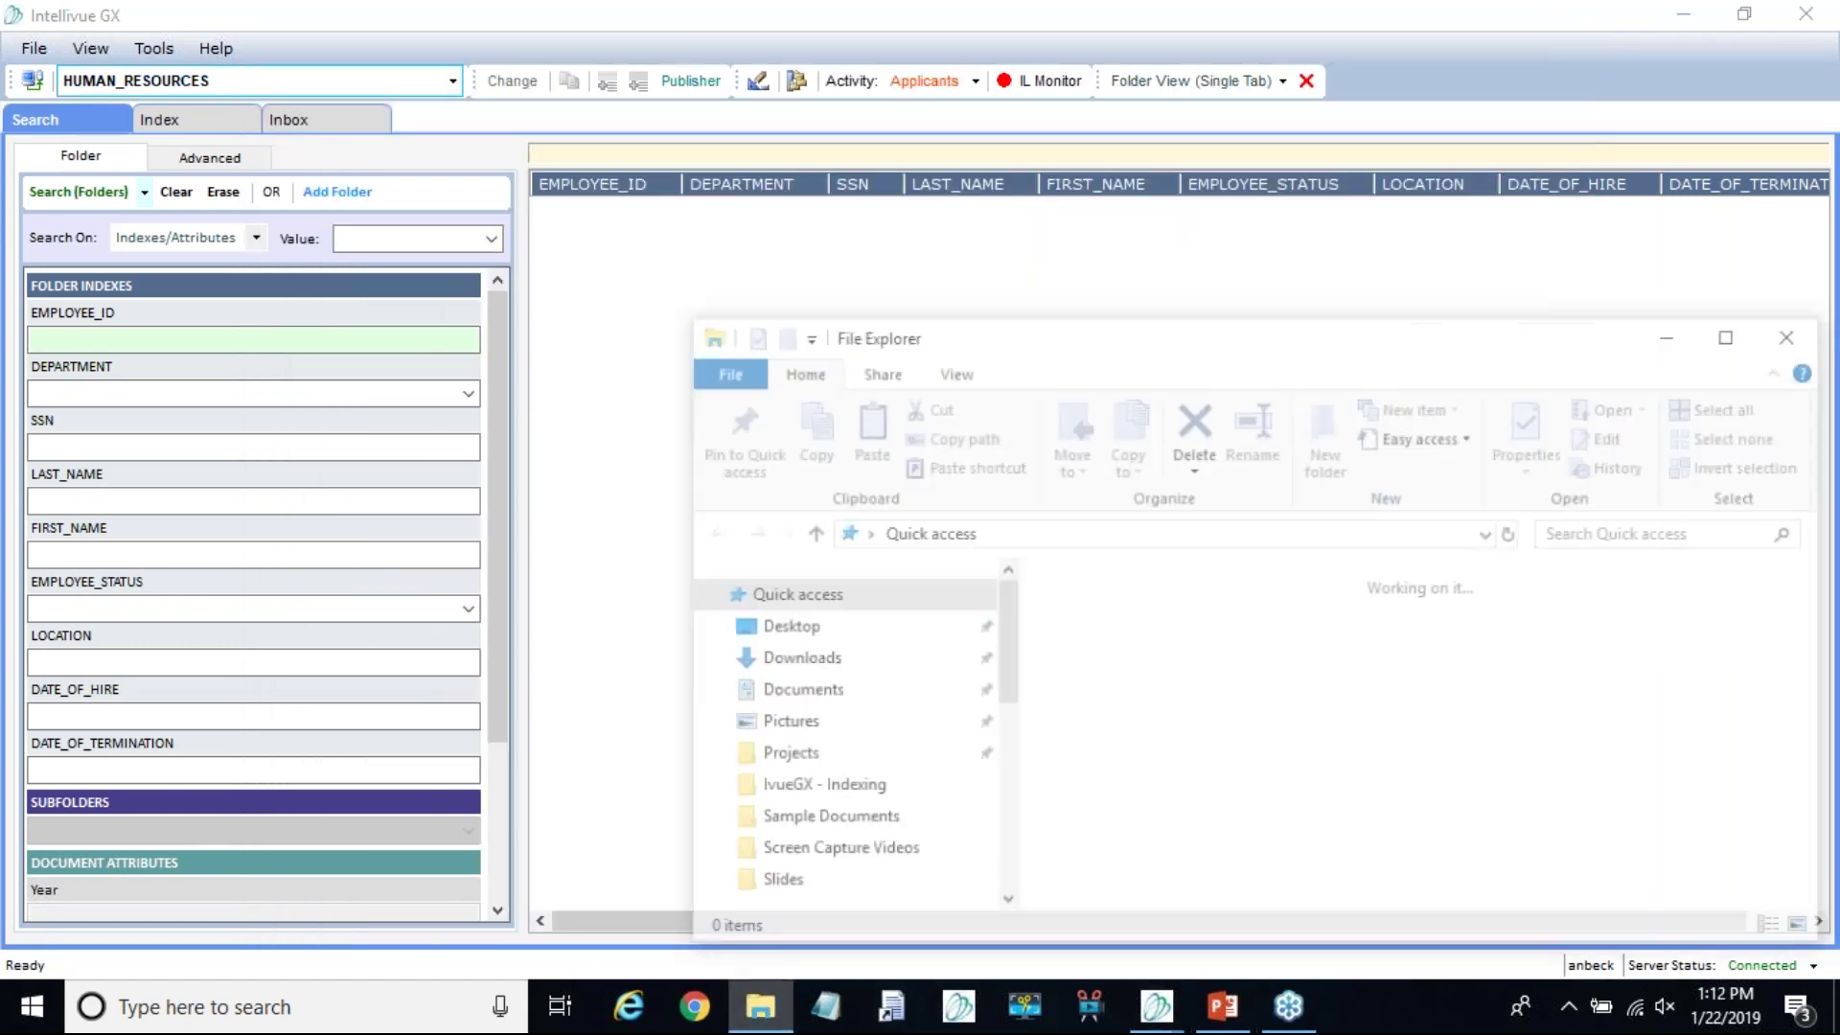
{"action": "left_click", "coordinate": [809, 691]}
{"action": "left_click", "coordinate": [1404, 795]}
{"action": "scroll", "coordinate": [1414, 671], "scroll_direction": "down", "scroll_amount": 1}
{"action": "left_click_drag", "start_coordinate": [1451, 336], "coordinate": [1021, 236]}
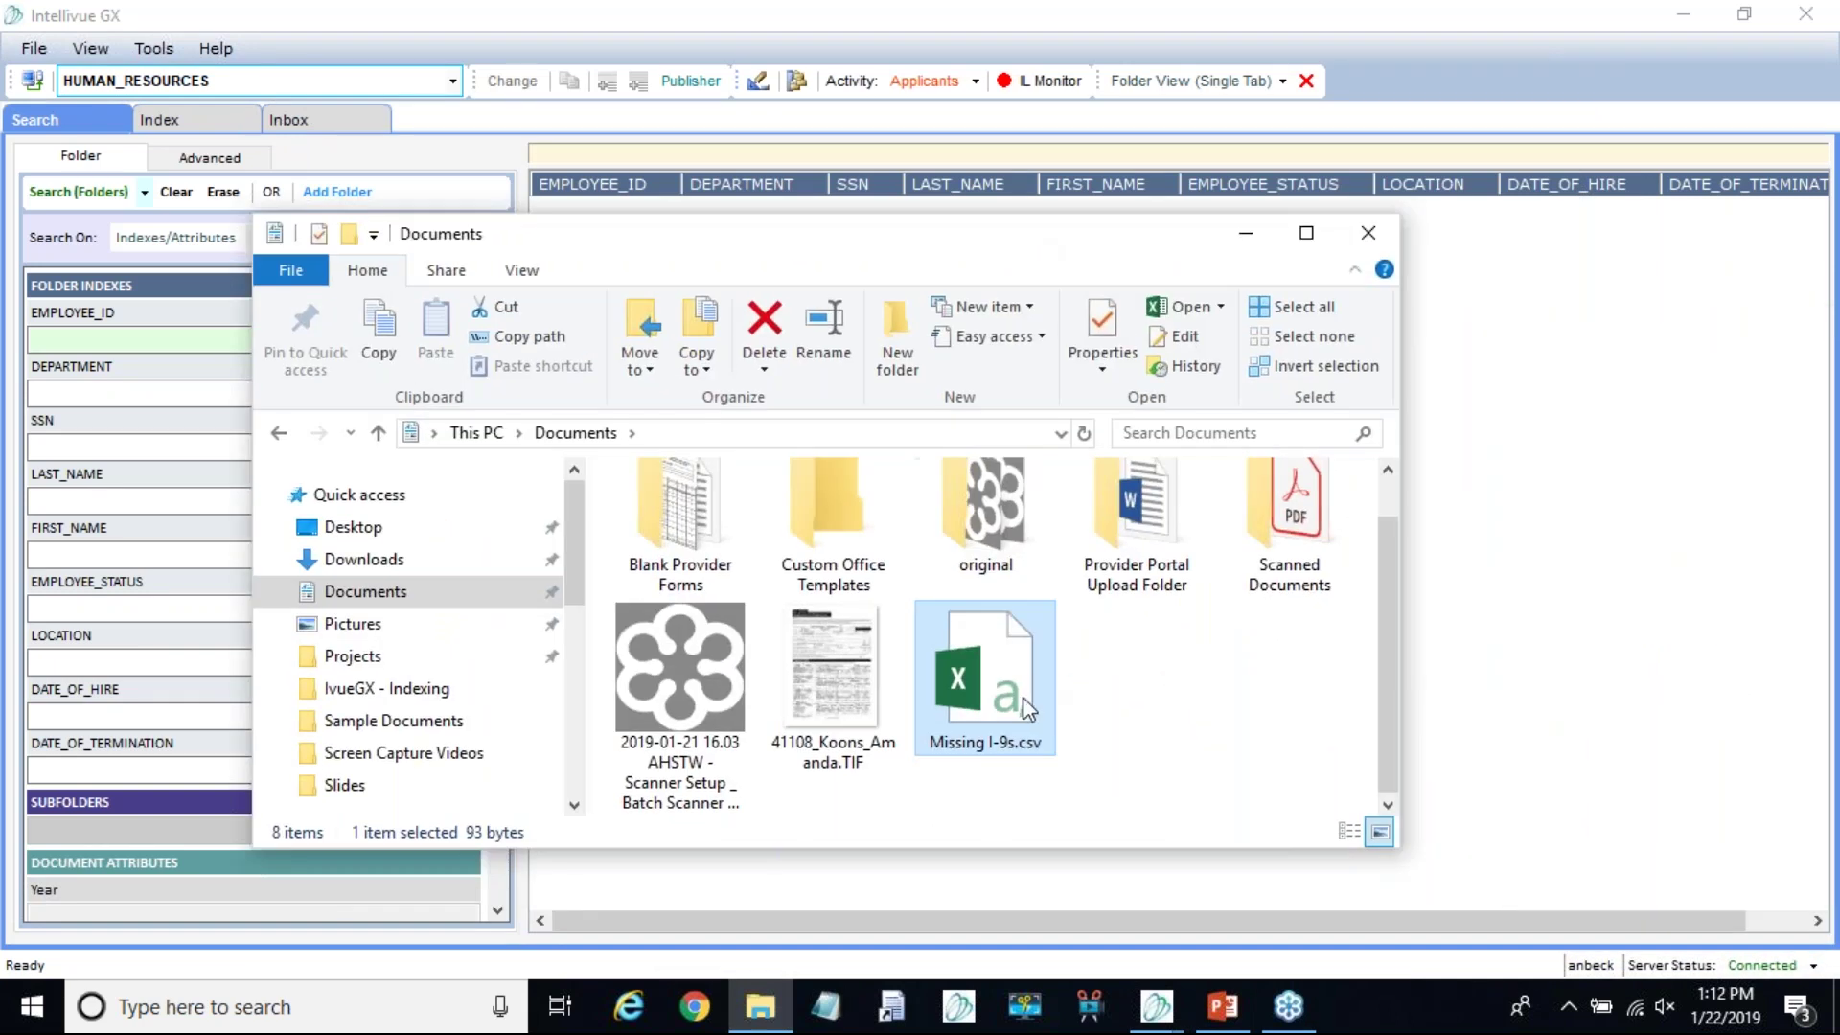
{"action": "double_click", "coordinate": [1021, 698]}
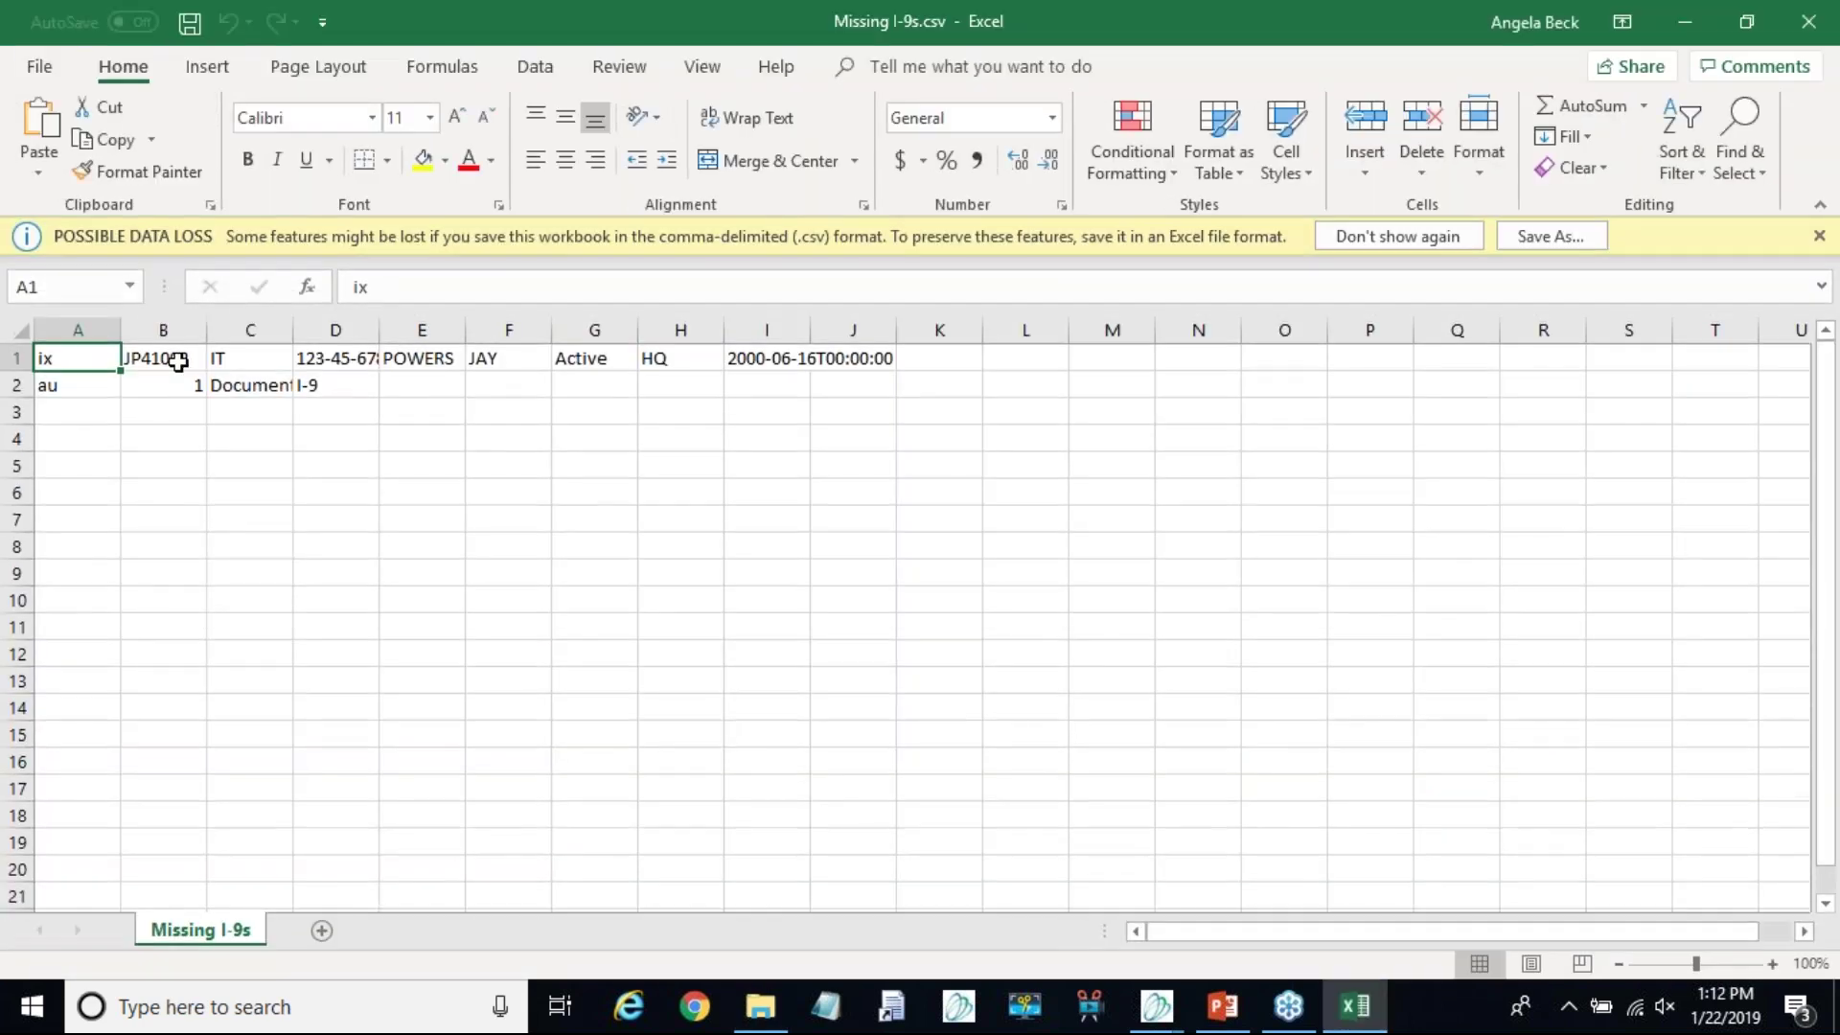
Step: Examine the index row and the audit row of the exported CSV, and close Excel and File Explorer
{"action": "left_click", "coordinate": [16, 357]}
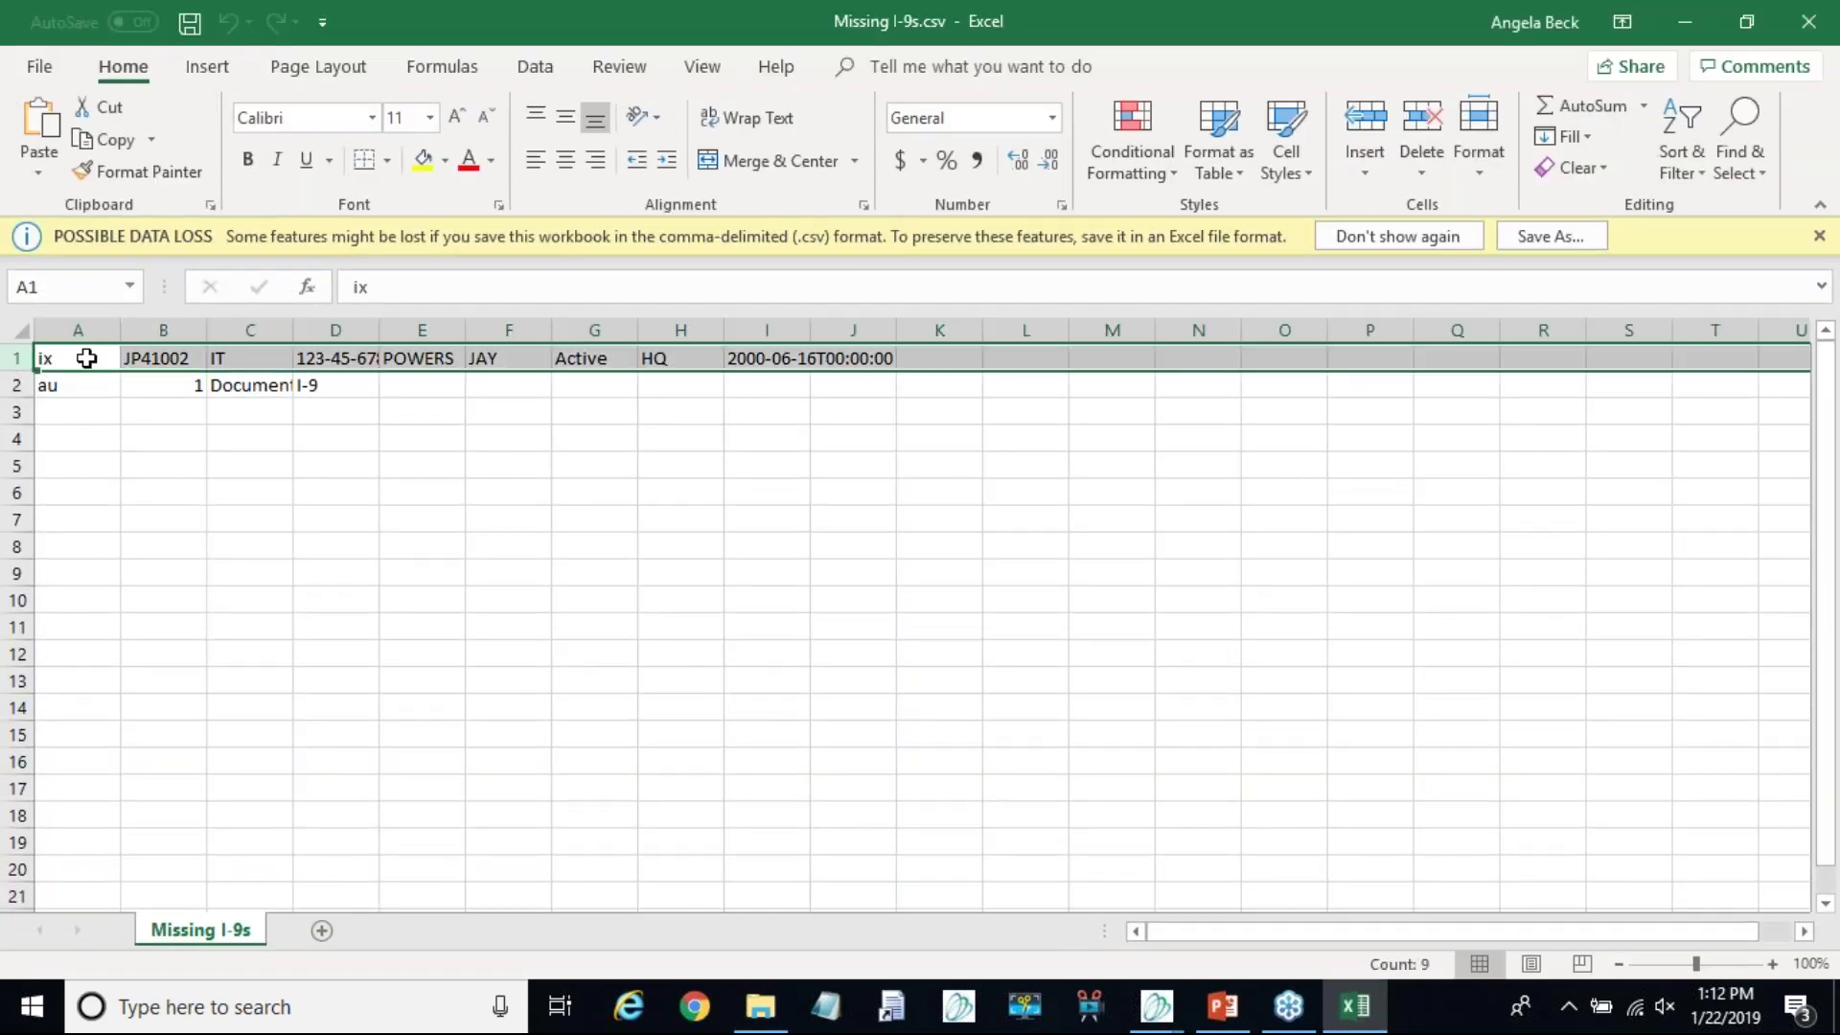
{"action": "left_click", "coordinate": [16, 384]}
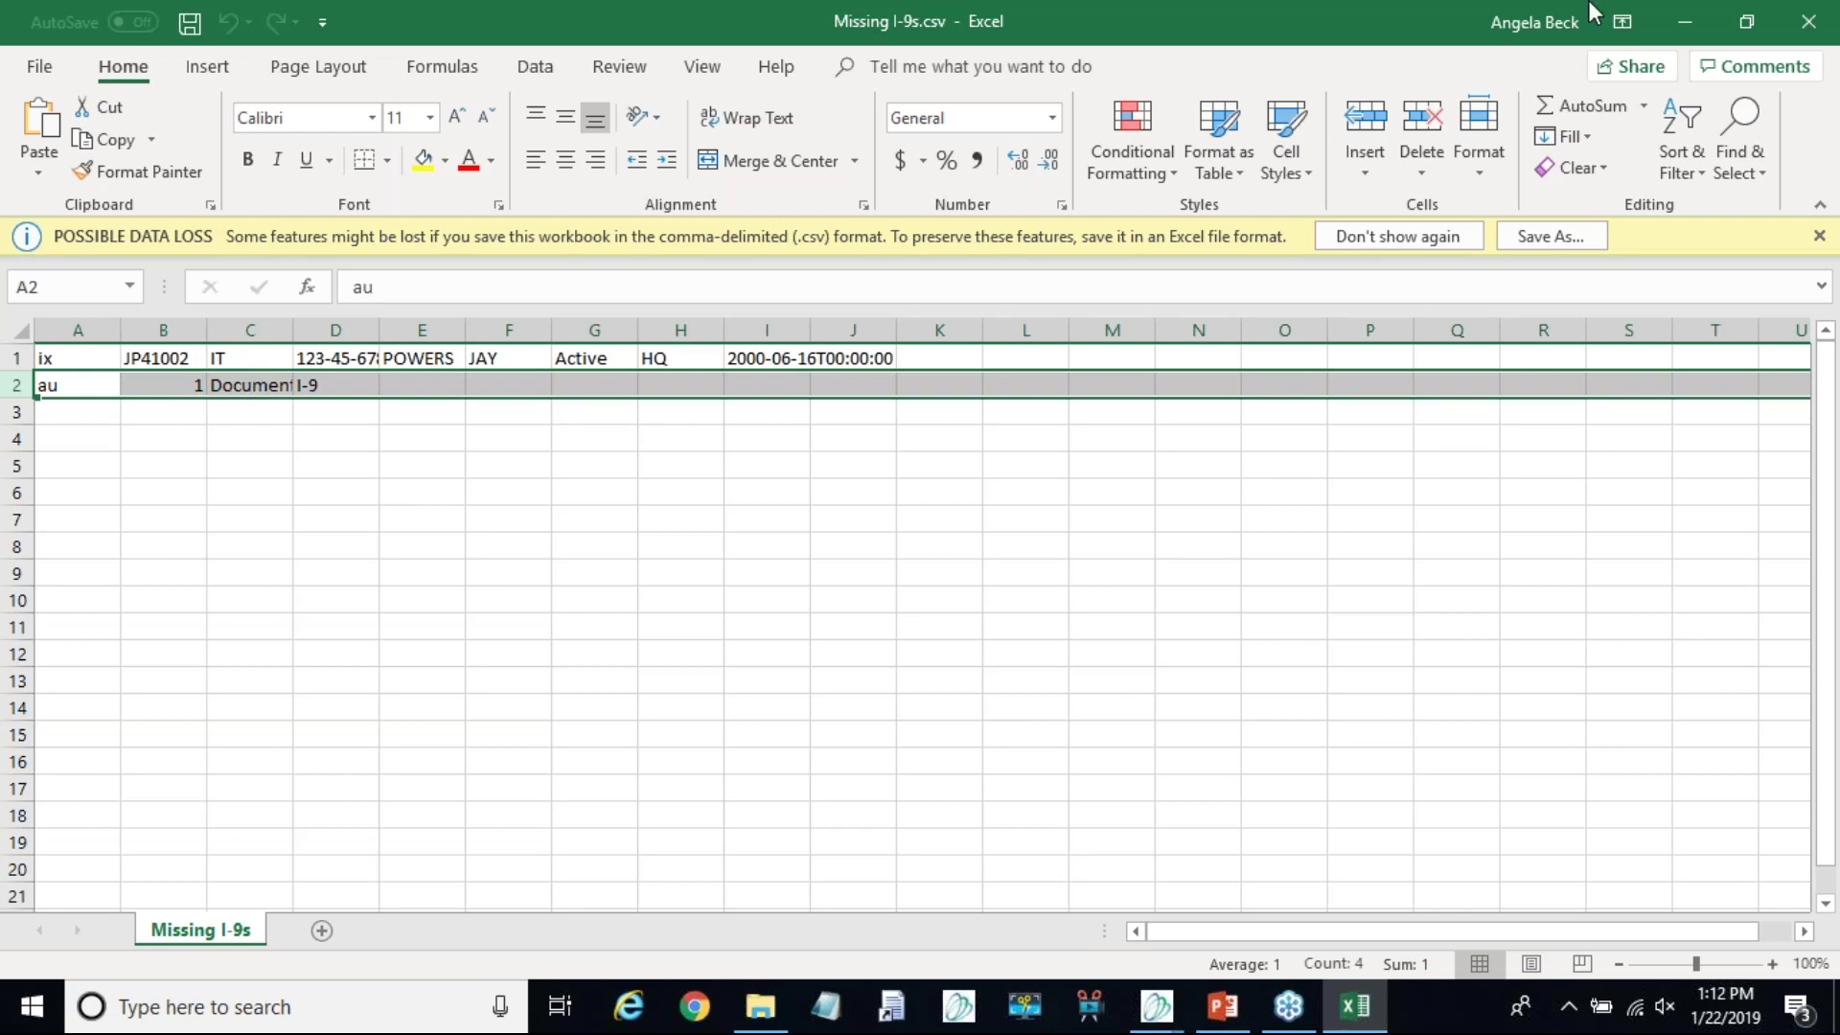
{"action": "left_click", "coordinate": [1800, 25]}
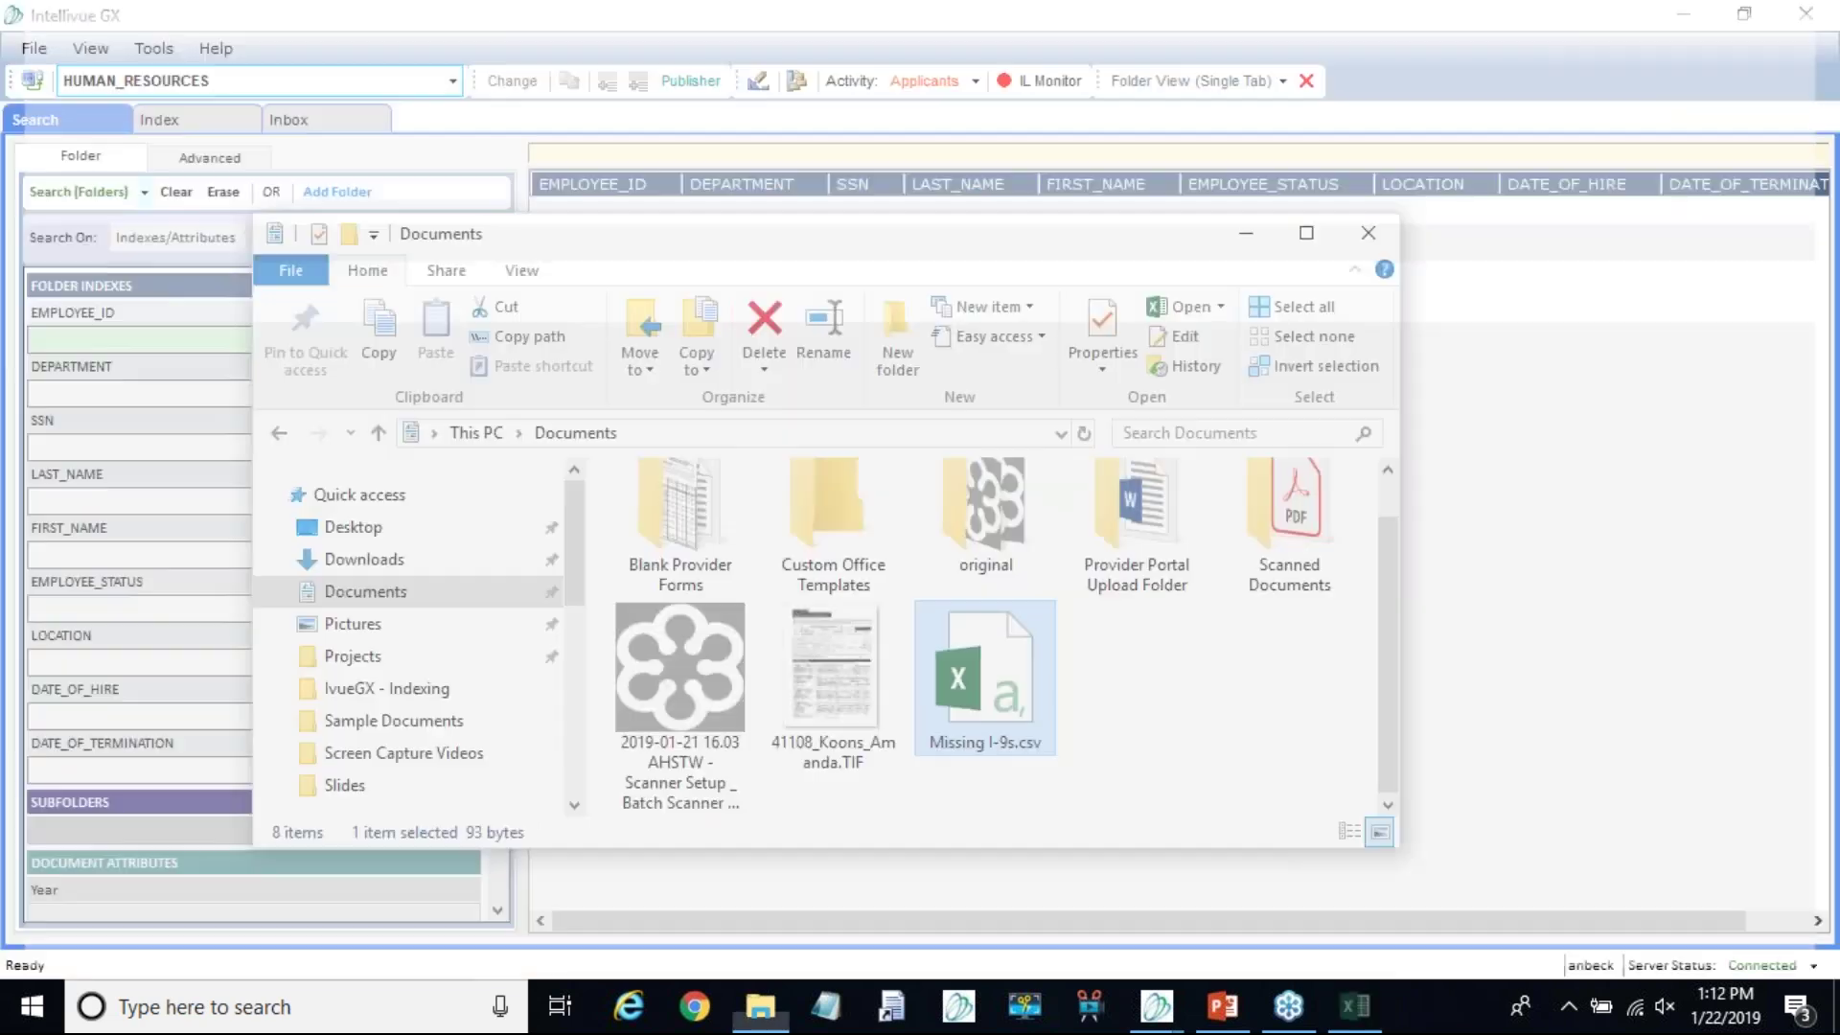
{"action": "left_click", "coordinate": [1389, 242]}
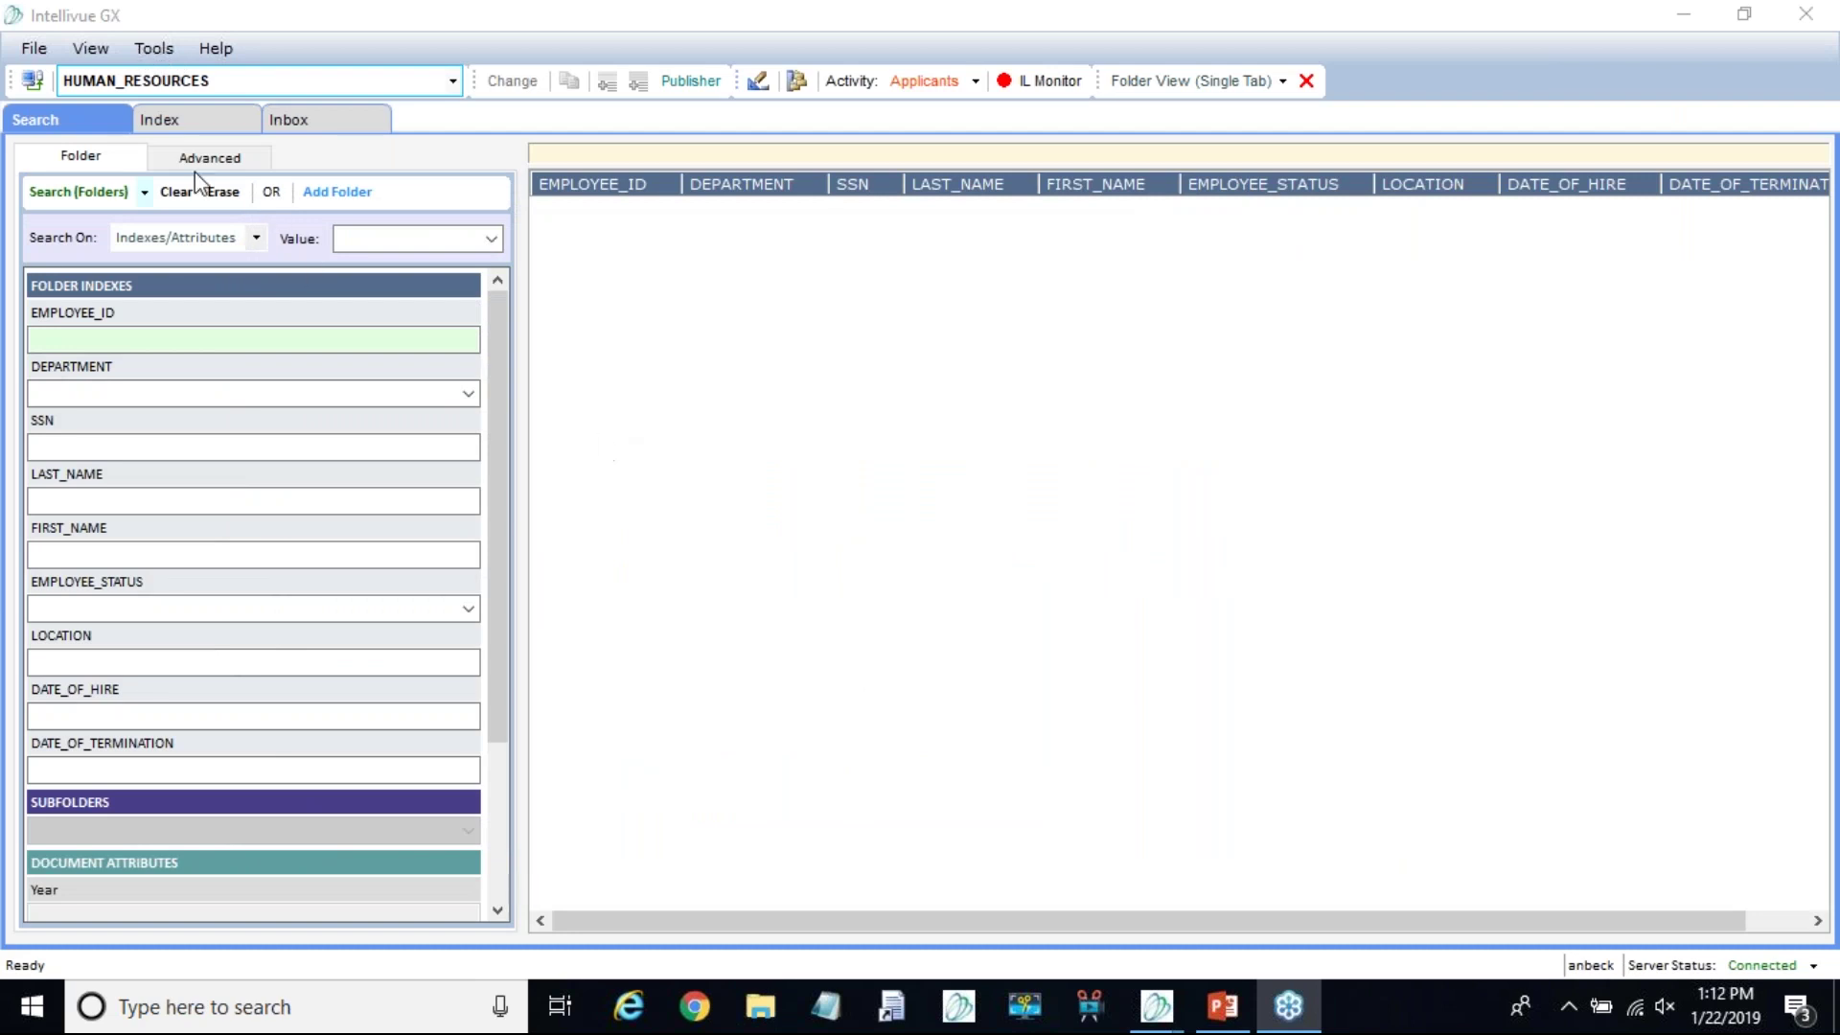
Step: Return to the AuditShield window, glance over the audit report again, and bring up the policy editor
{"action": "mouse_move", "coordinate": [1156, 1006]}
{"action": "left_click", "coordinate": [1244, 915]}
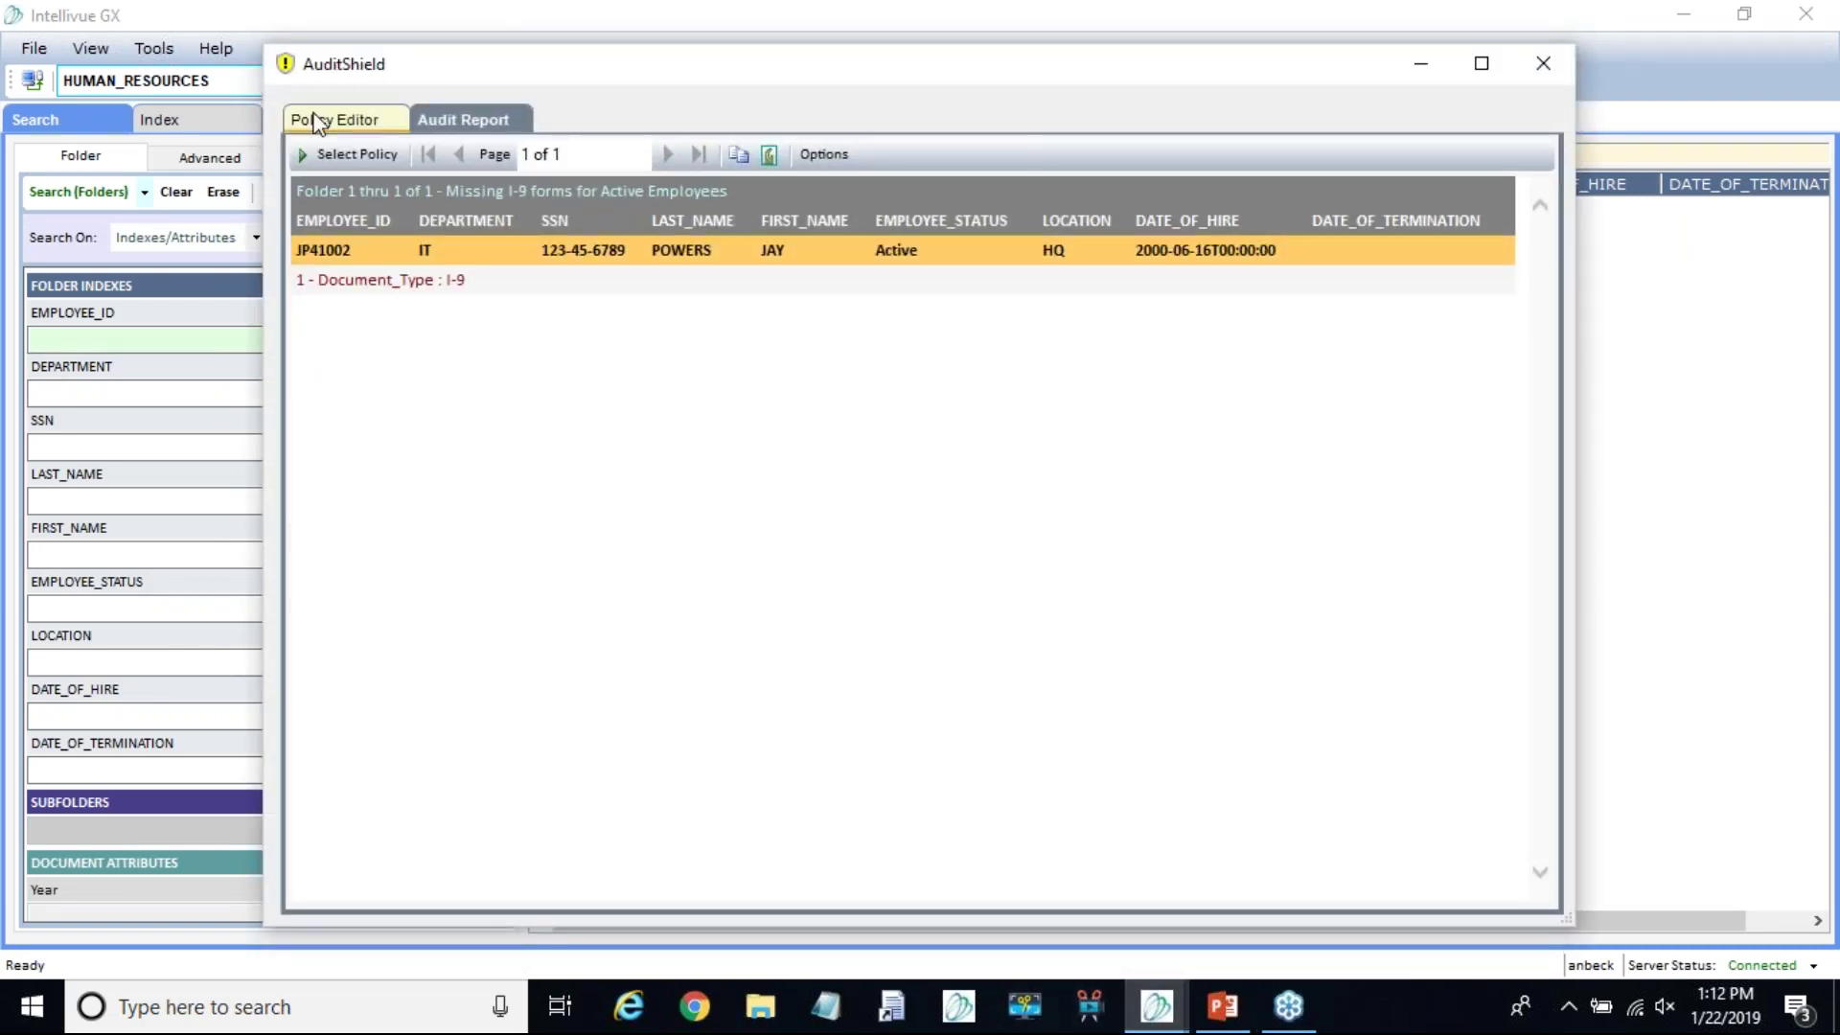
{"action": "left_click", "coordinate": [376, 119]}
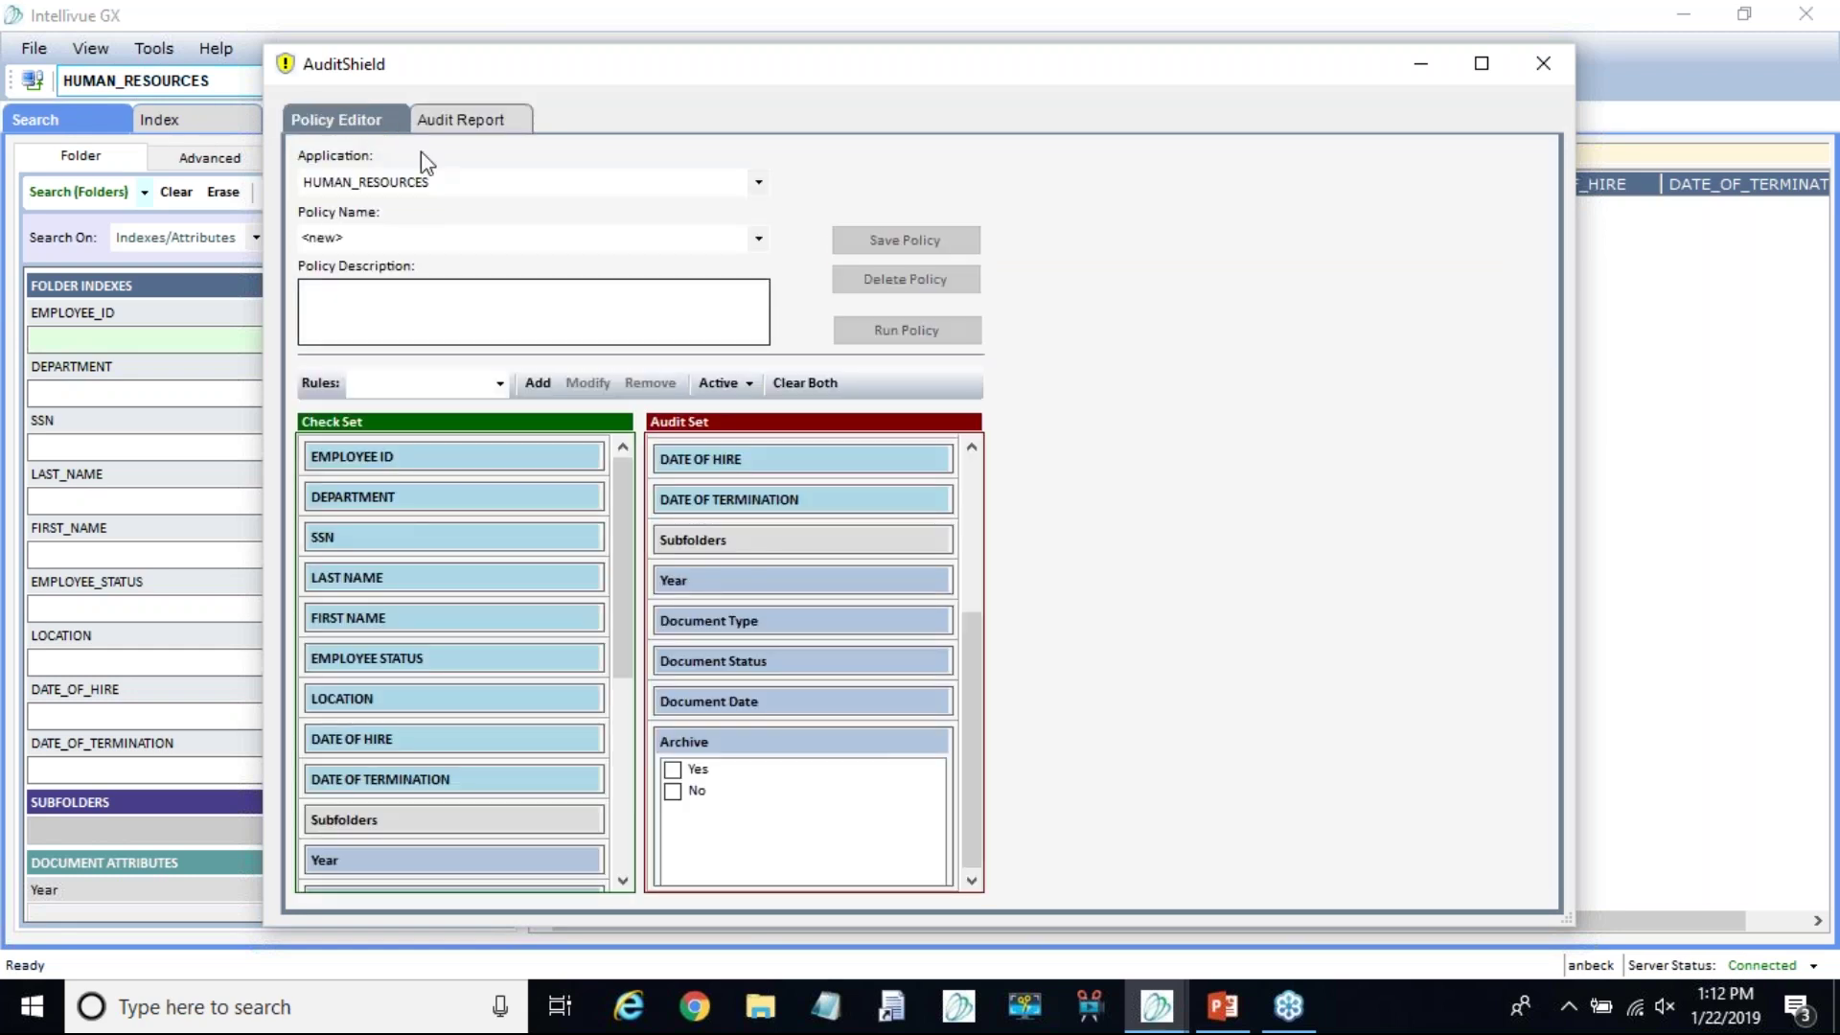
{"action": "left_click", "coordinate": [449, 116]}
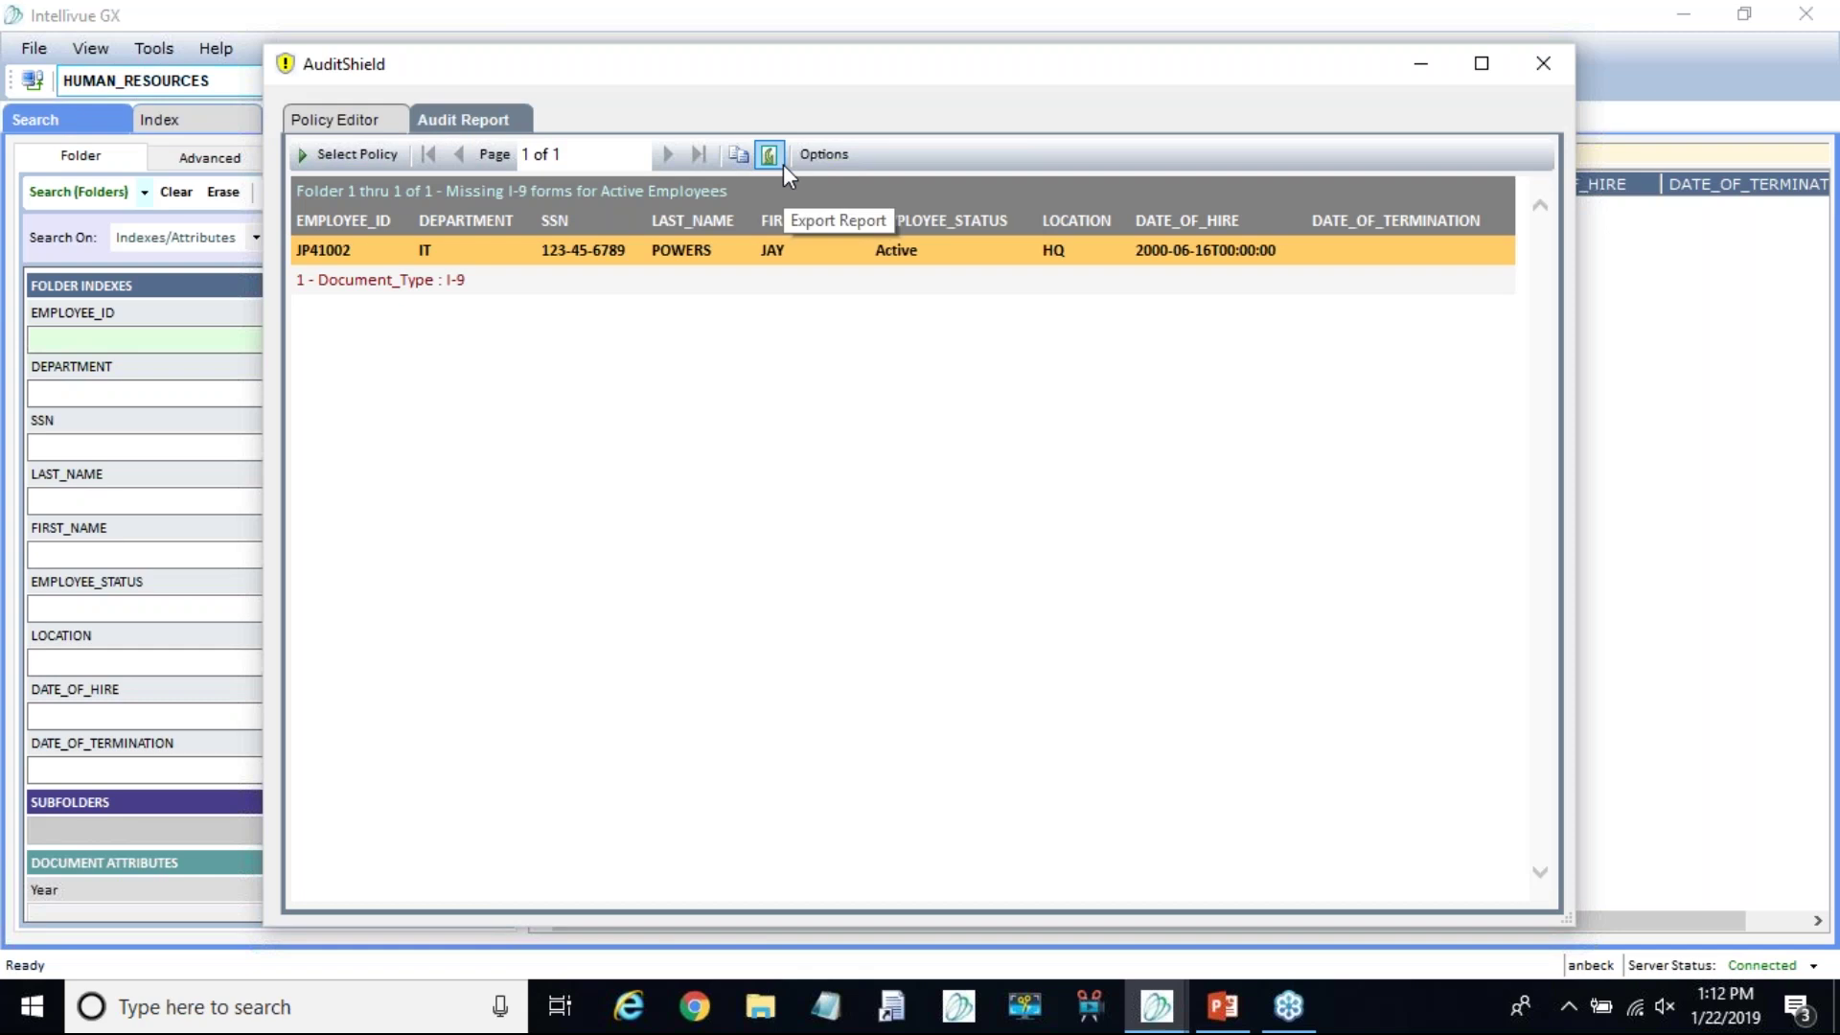
{"action": "left_click", "coordinate": [388, 132]}
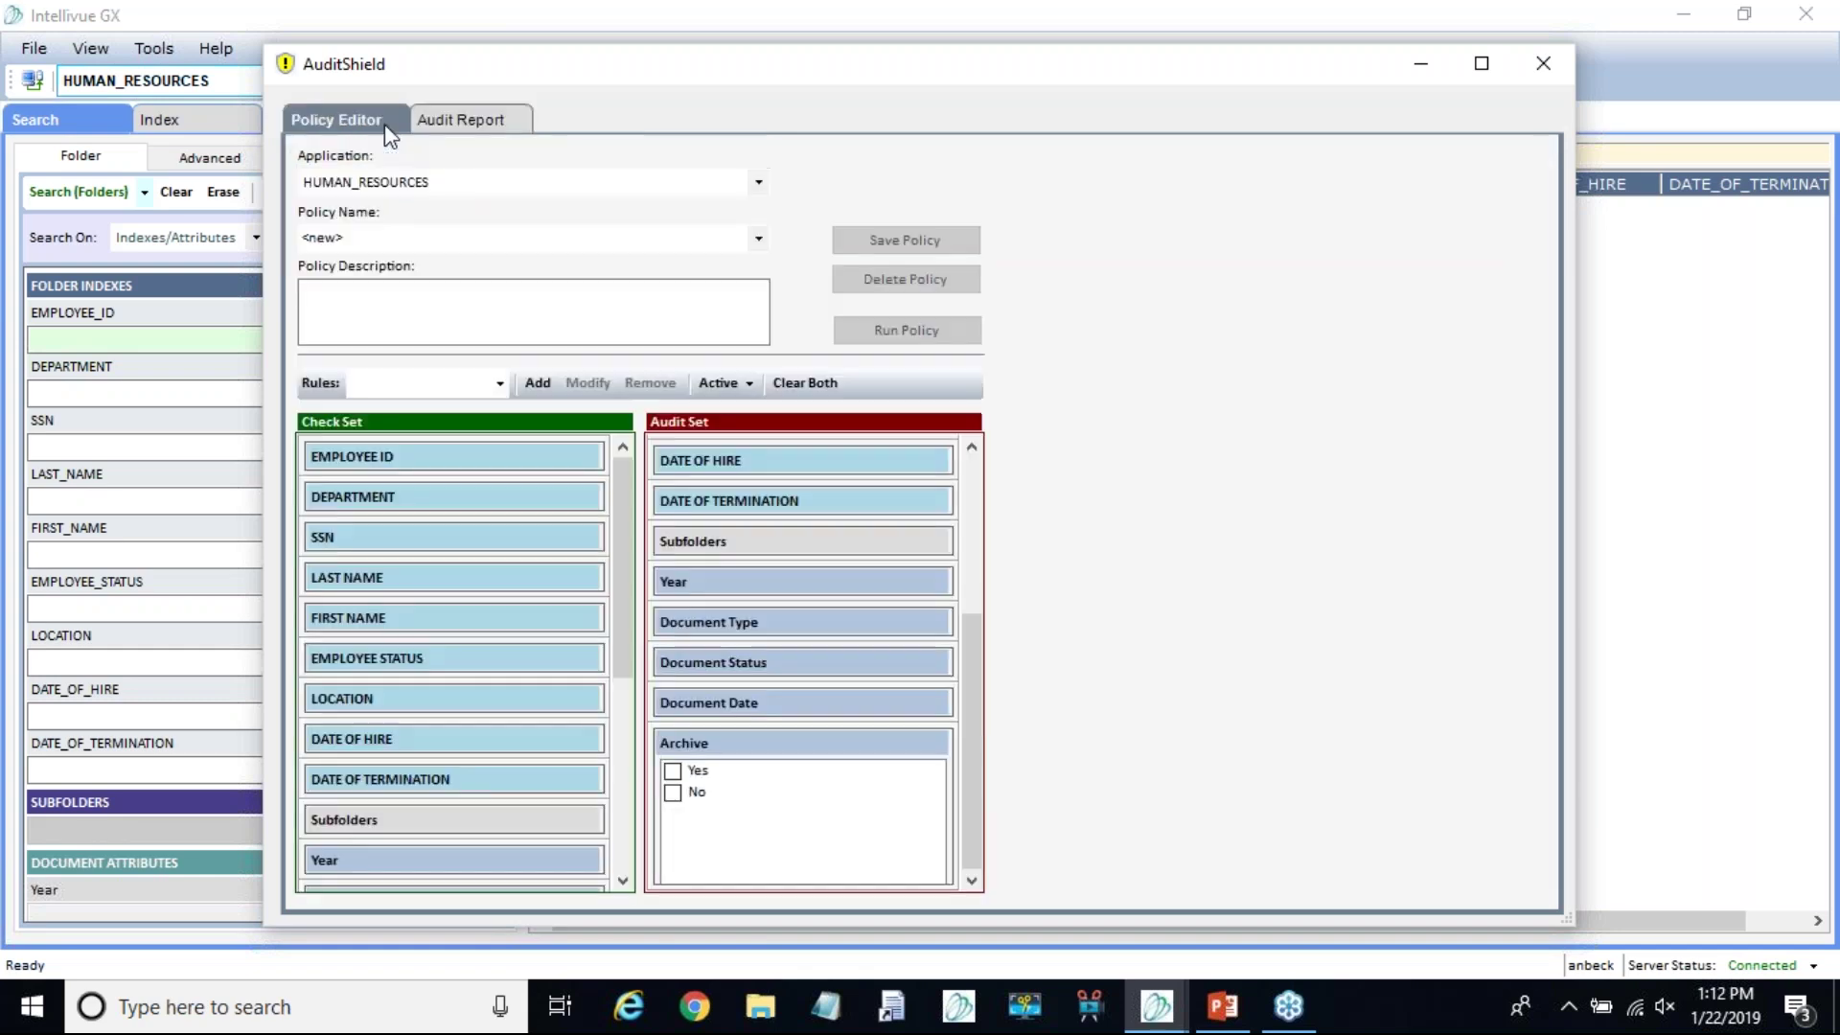
Step: Load the CONSUMER_FILES policy "Missing ISP Forms" and review the criteria in its check set and audit set
{"action": "left_click", "coordinate": [318, 184]}
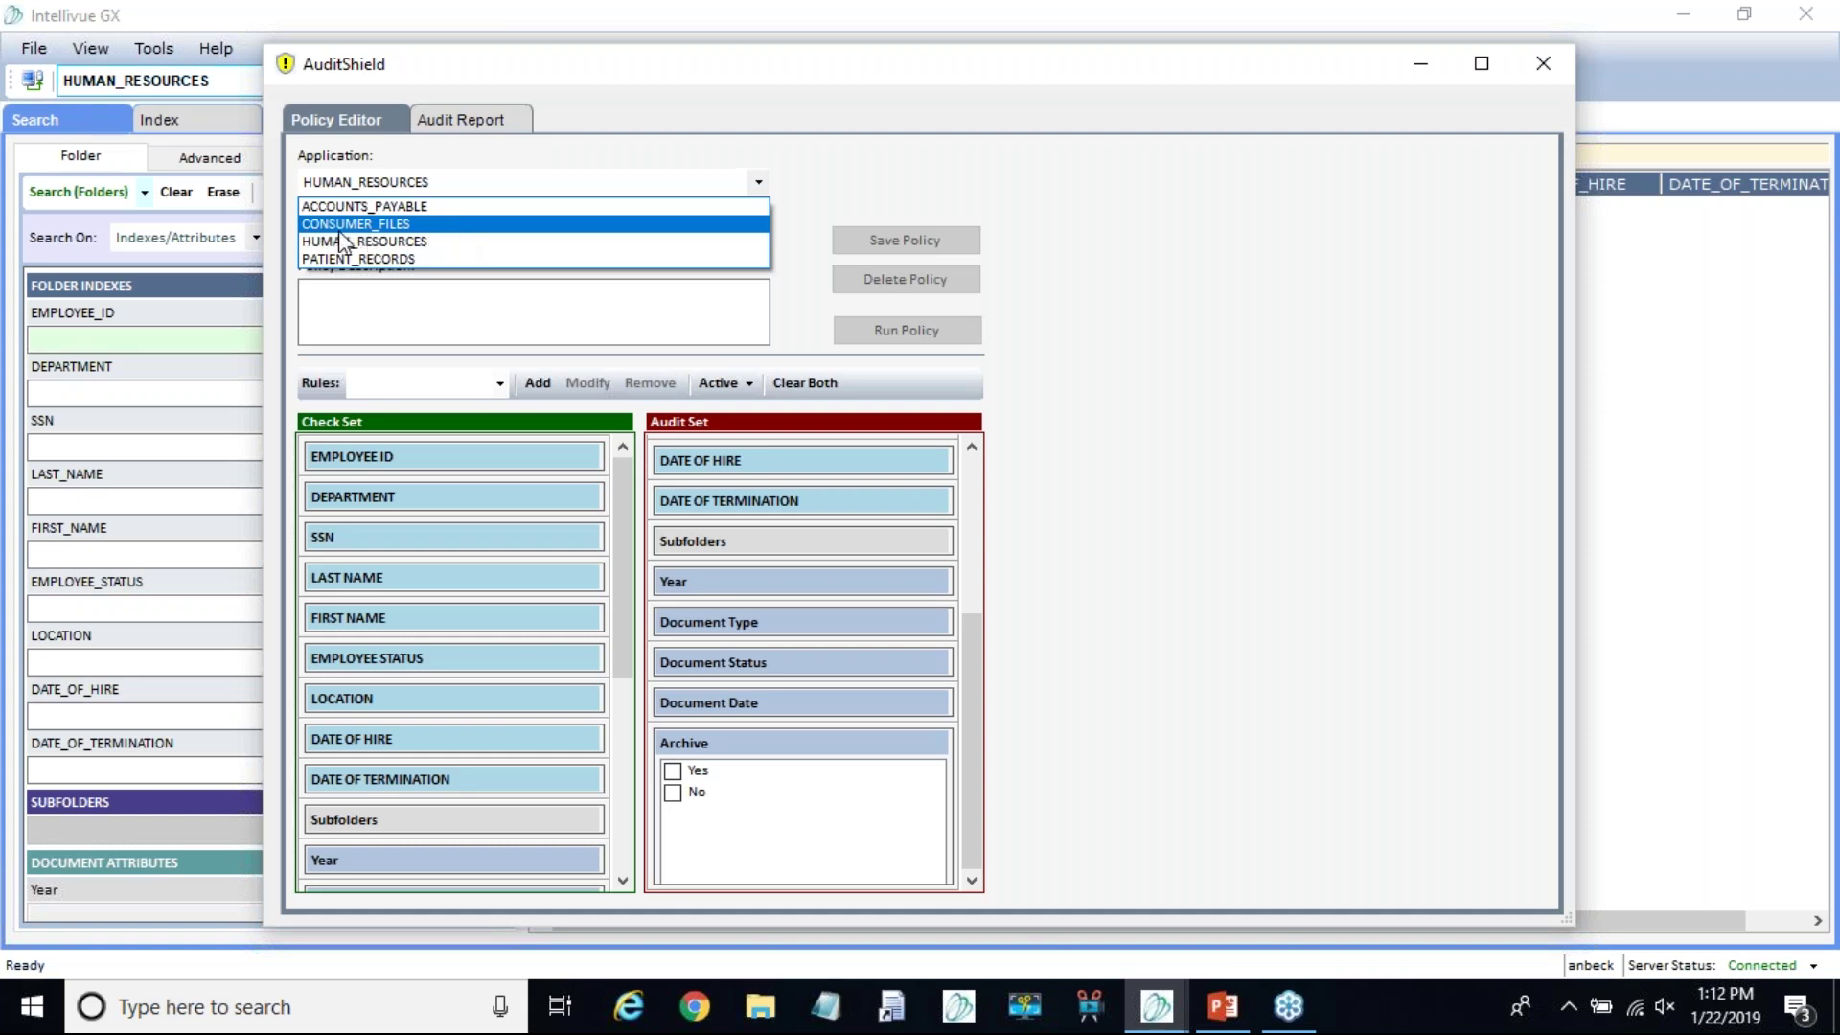
{"action": "left_click", "coordinate": [428, 226]}
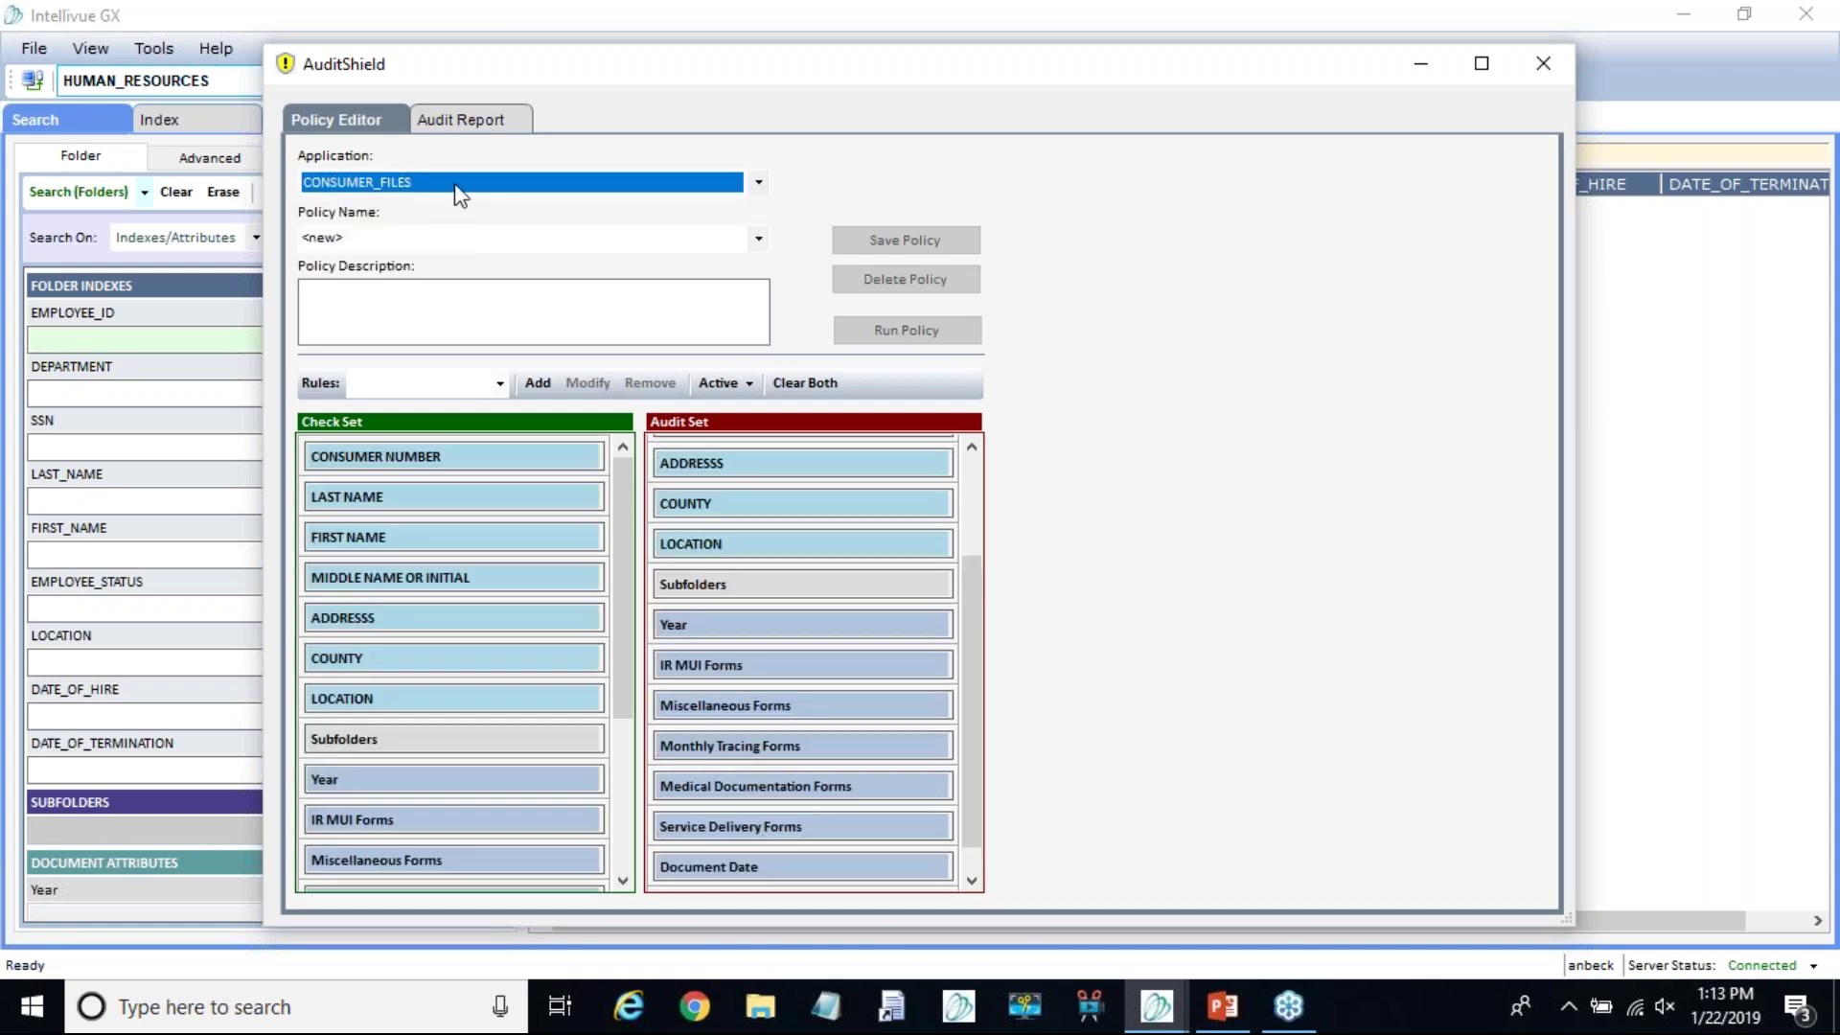
{"action": "left_click", "coordinate": [758, 239]}
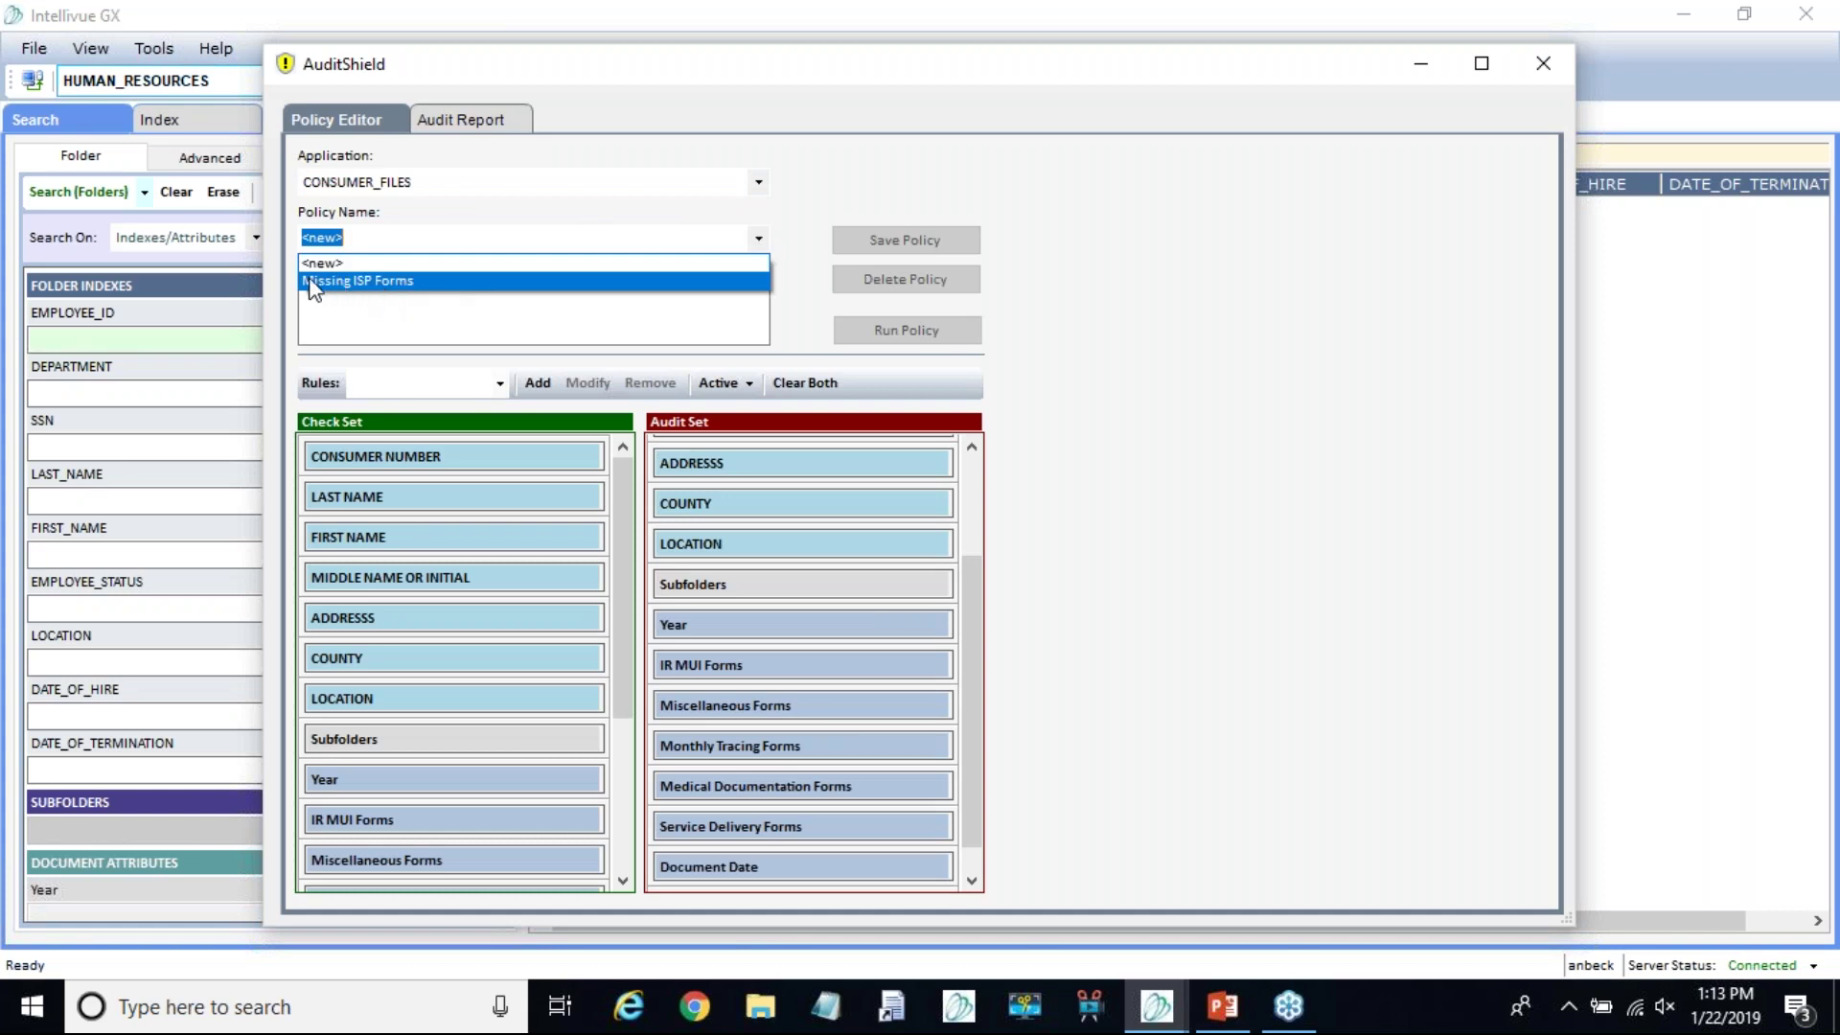
{"action": "left_click", "coordinate": [404, 282]}
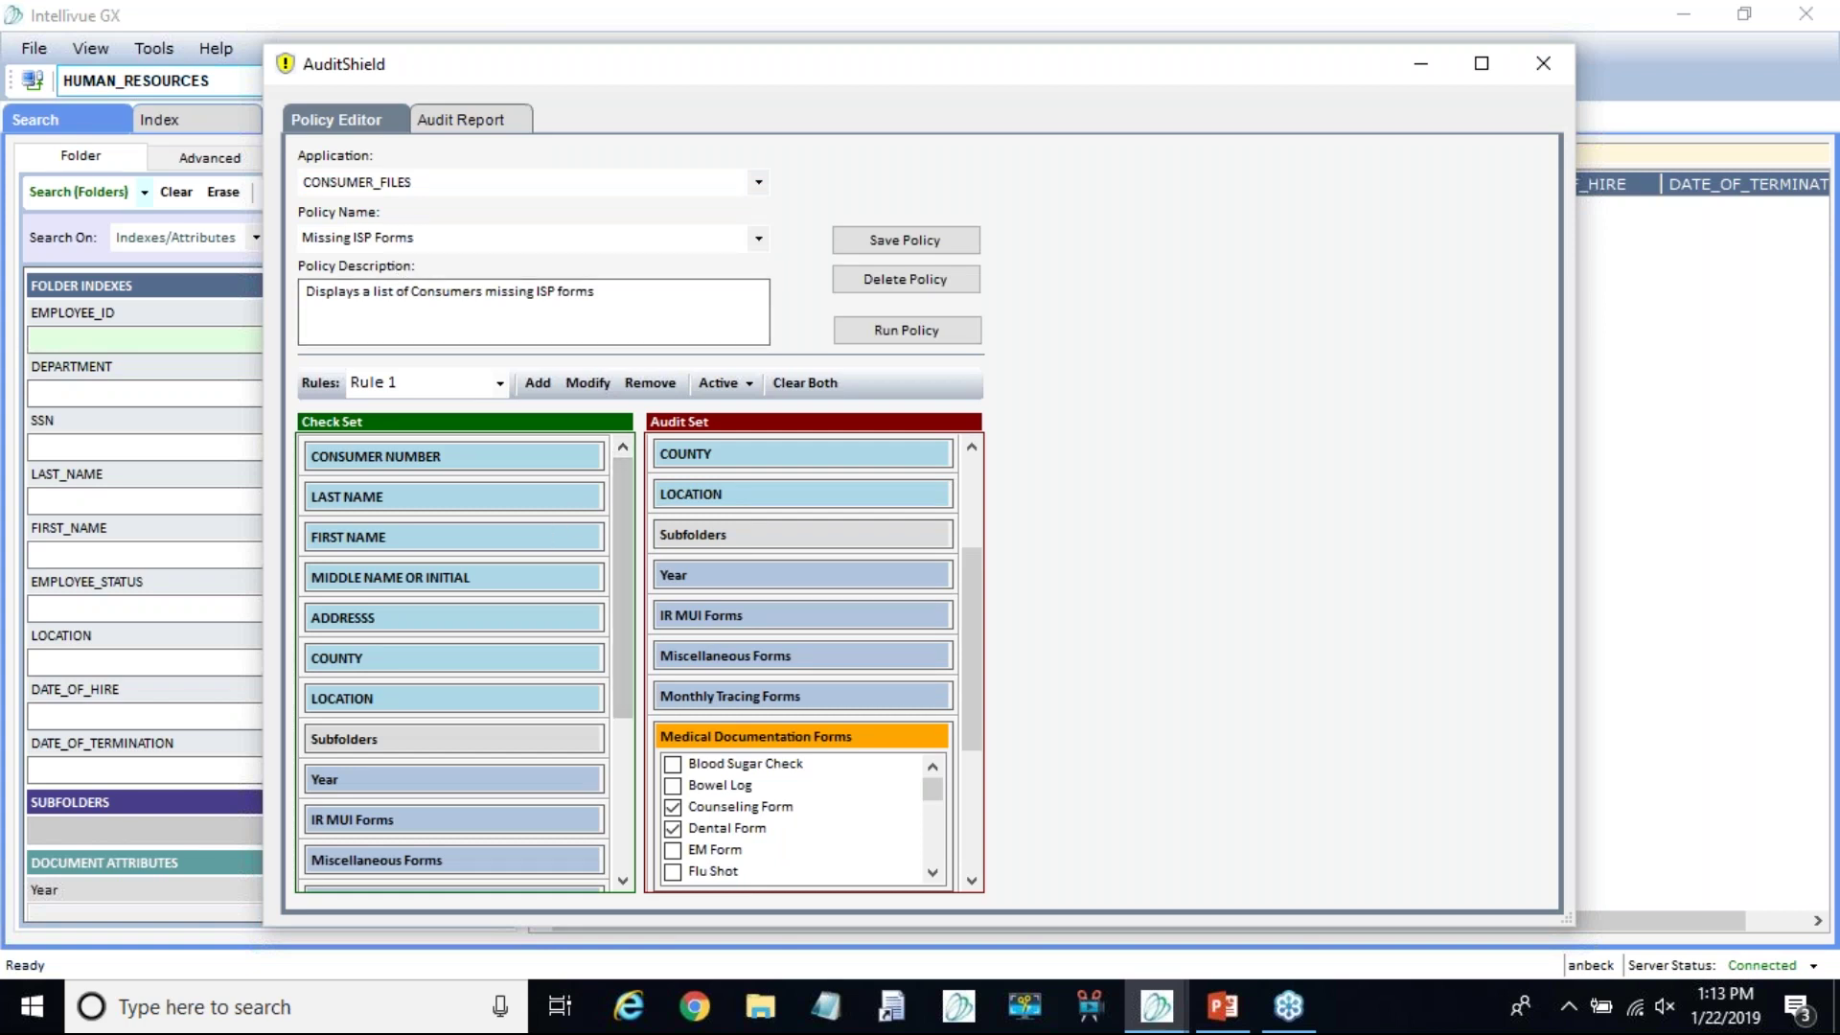
{"action": "left_click_drag", "start_coordinate": [633, 496], "coordinate": [625, 692]}
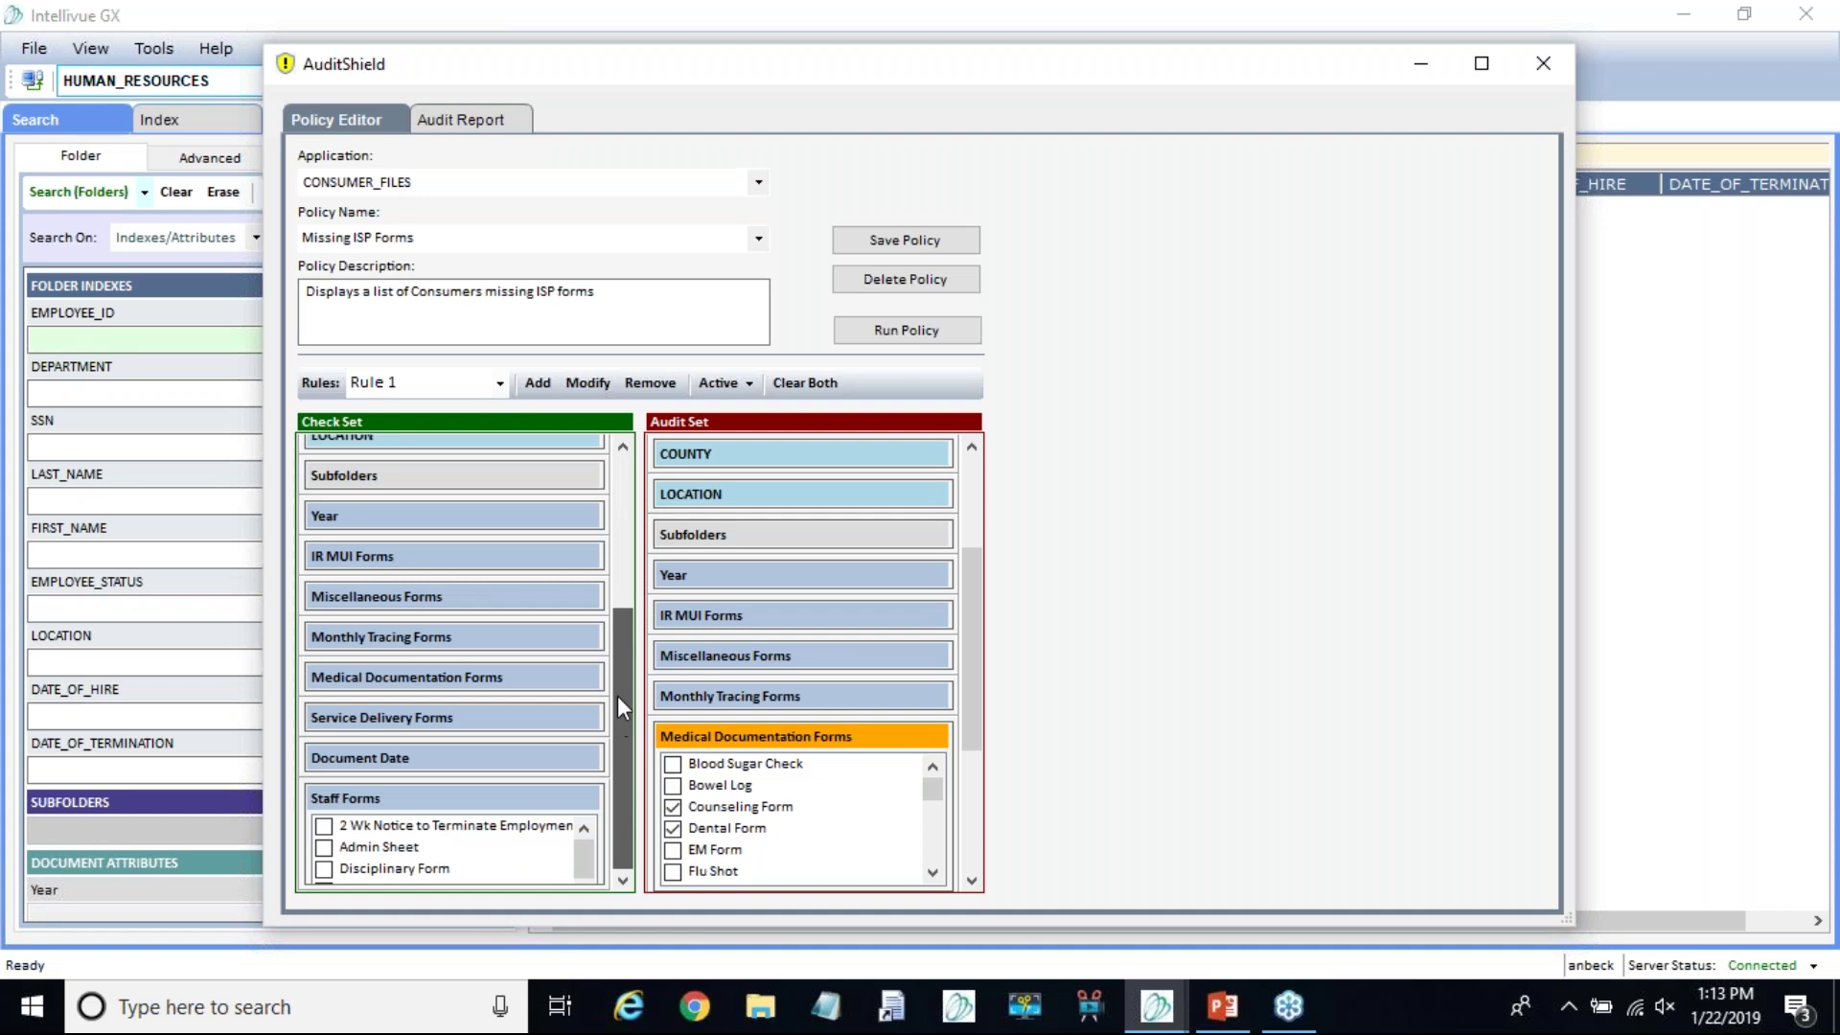
{"action": "scroll", "coordinate": [617, 711], "scroll_direction": "up", "scroll_amount": 5}
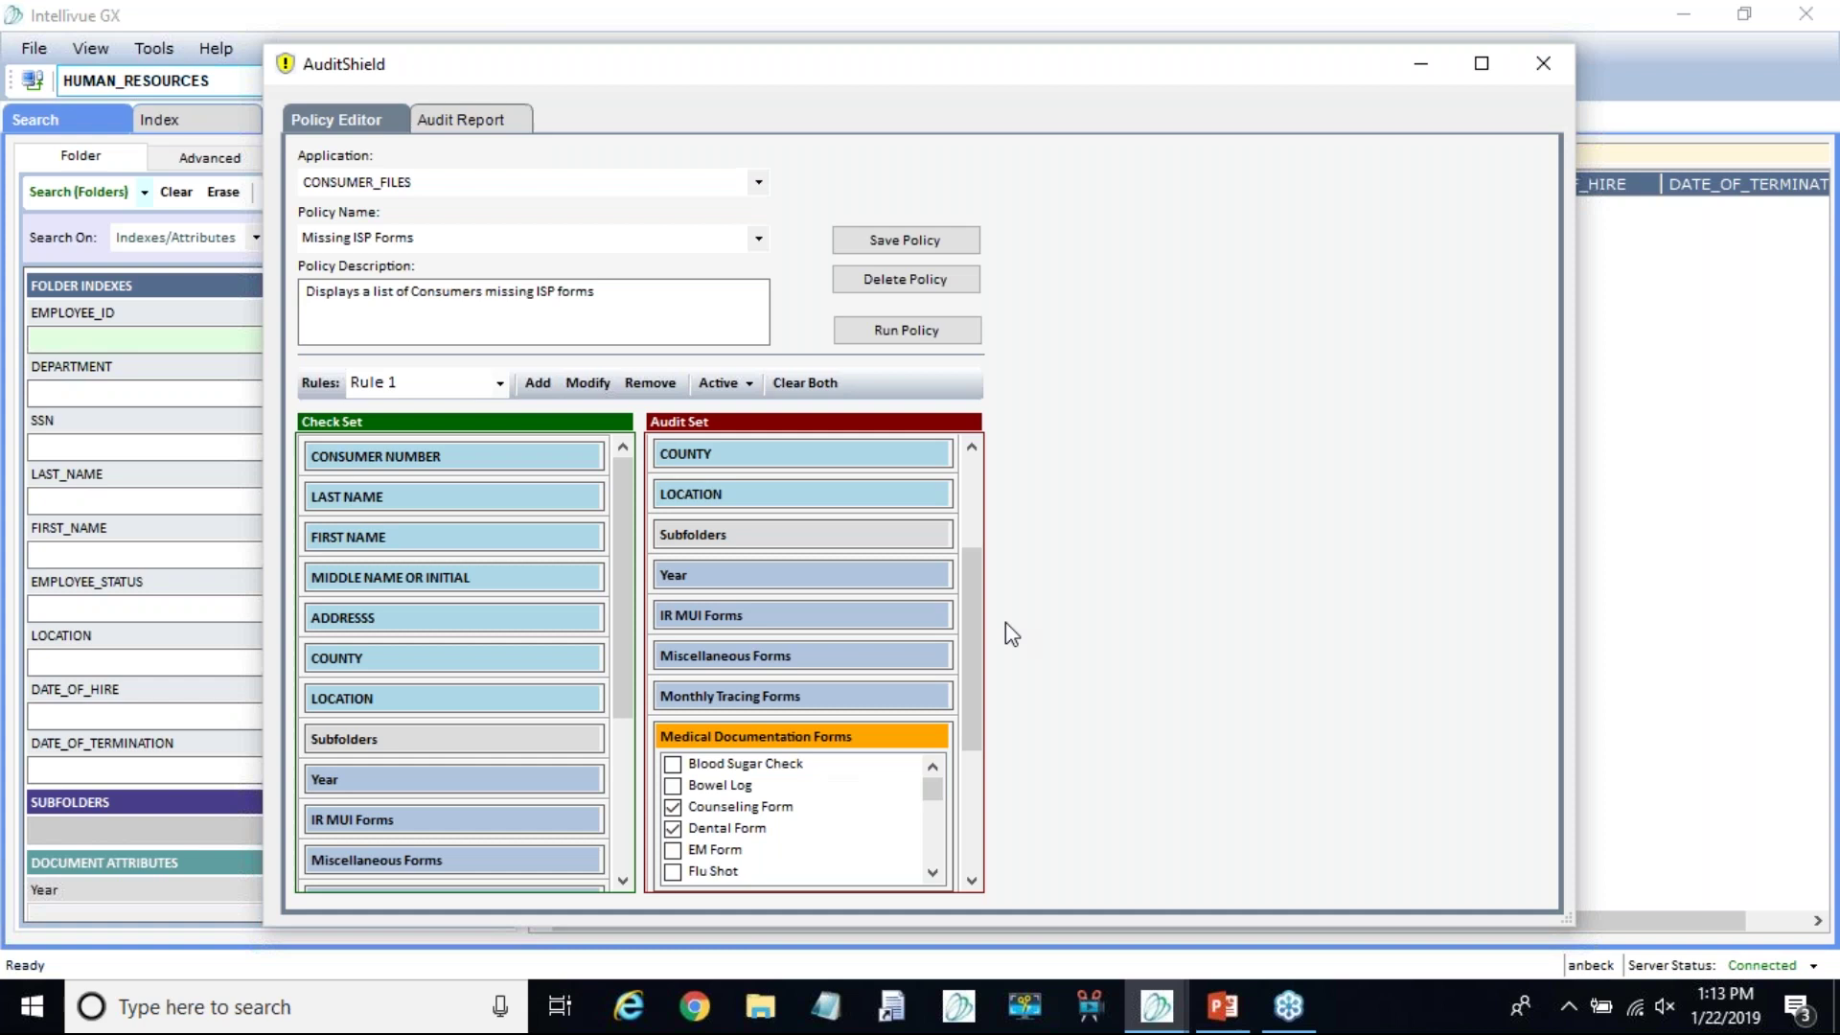
{"action": "left_click_drag", "start_coordinate": [973, 594], "coordinate": [978, 738]}
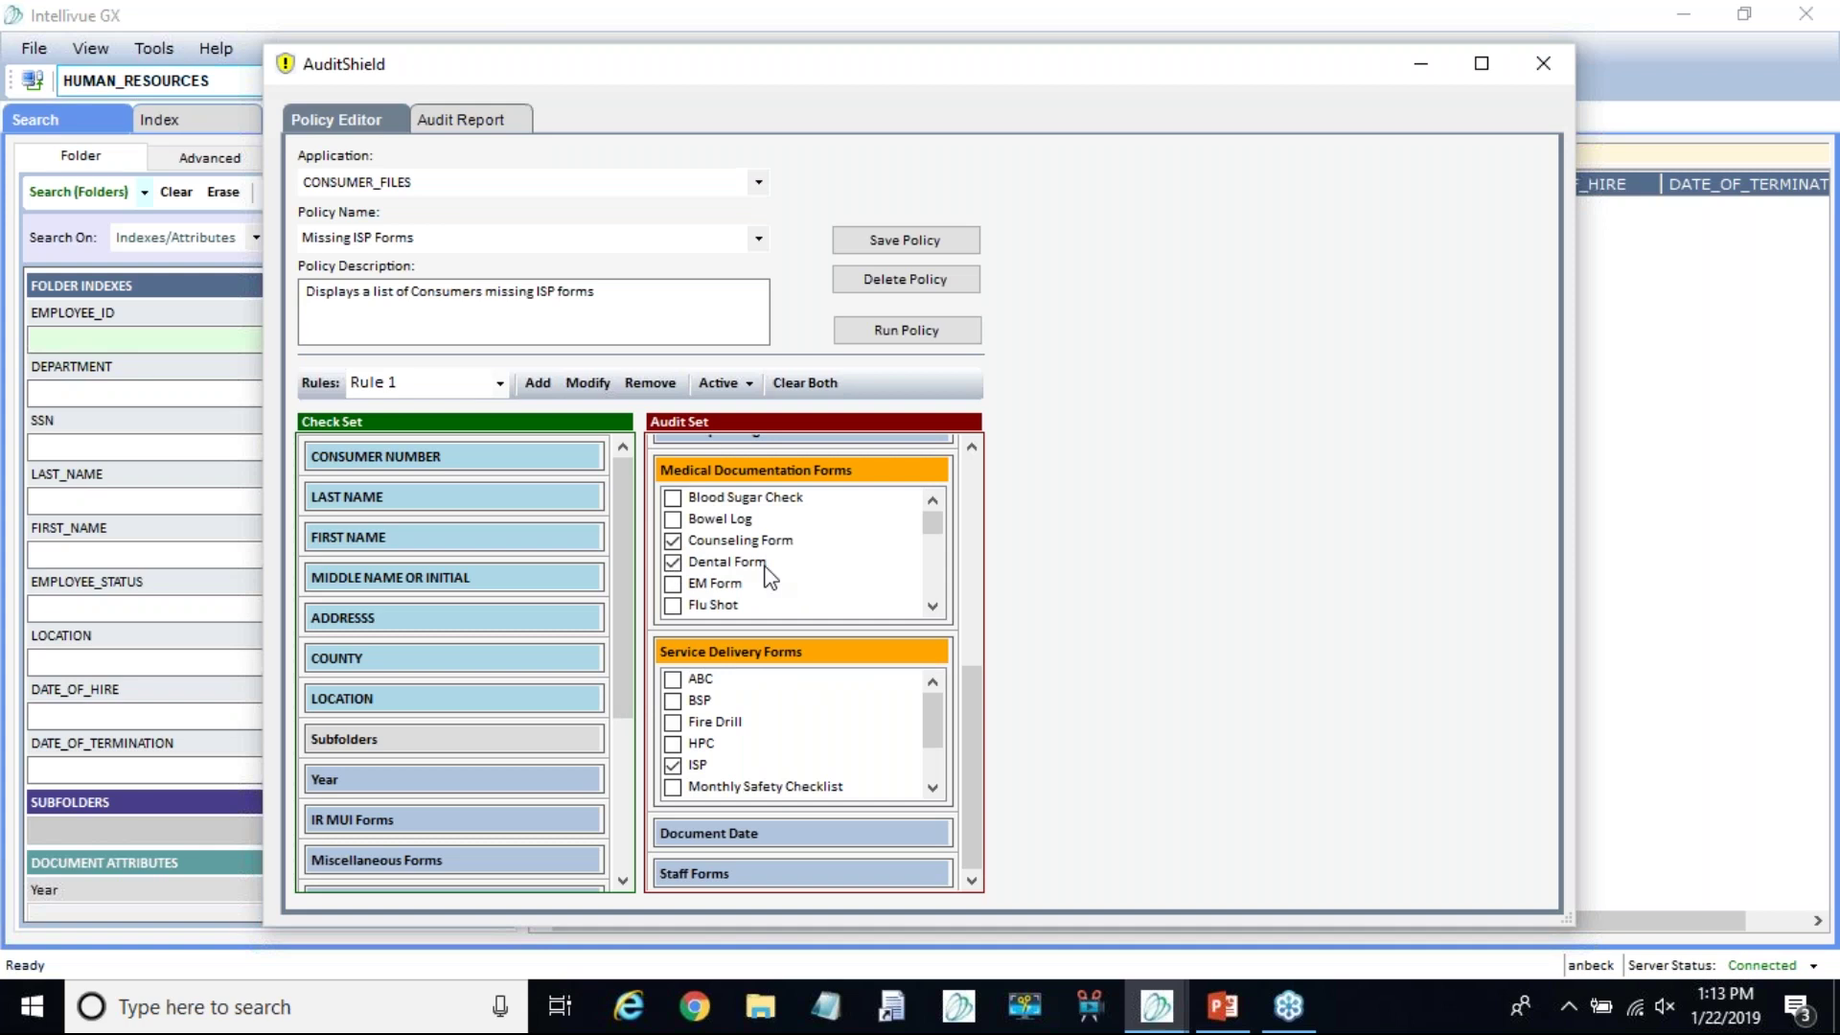
{"action": "left_click_drag", "start_coordinate": [974, 720], "coordinate": [964, 767]}
{"action": "left_click_drag", "start_coordinate": [966, 753], "coordinate": [989, 543]}
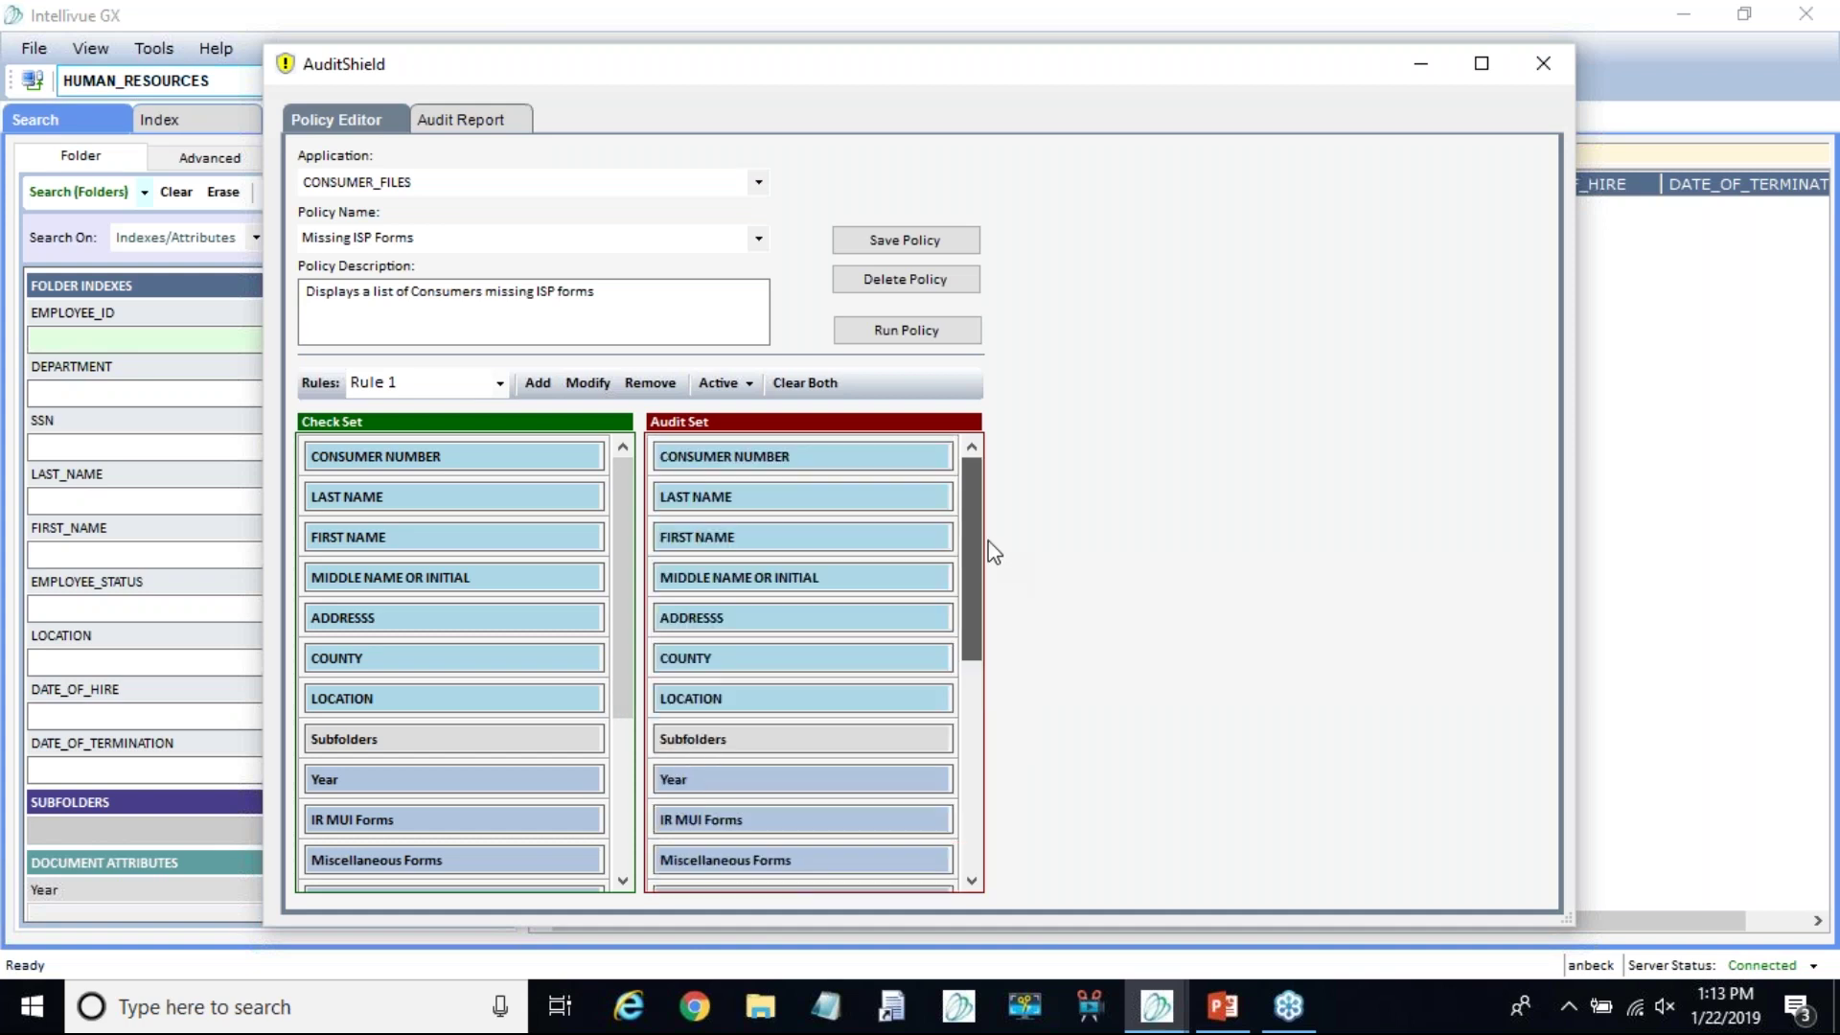
Step: Add the Year criterion to the audit set of the "Missing ISP Forms" rule with the value 2018
{"action": "left_click", "coordinate": [678, 782]}
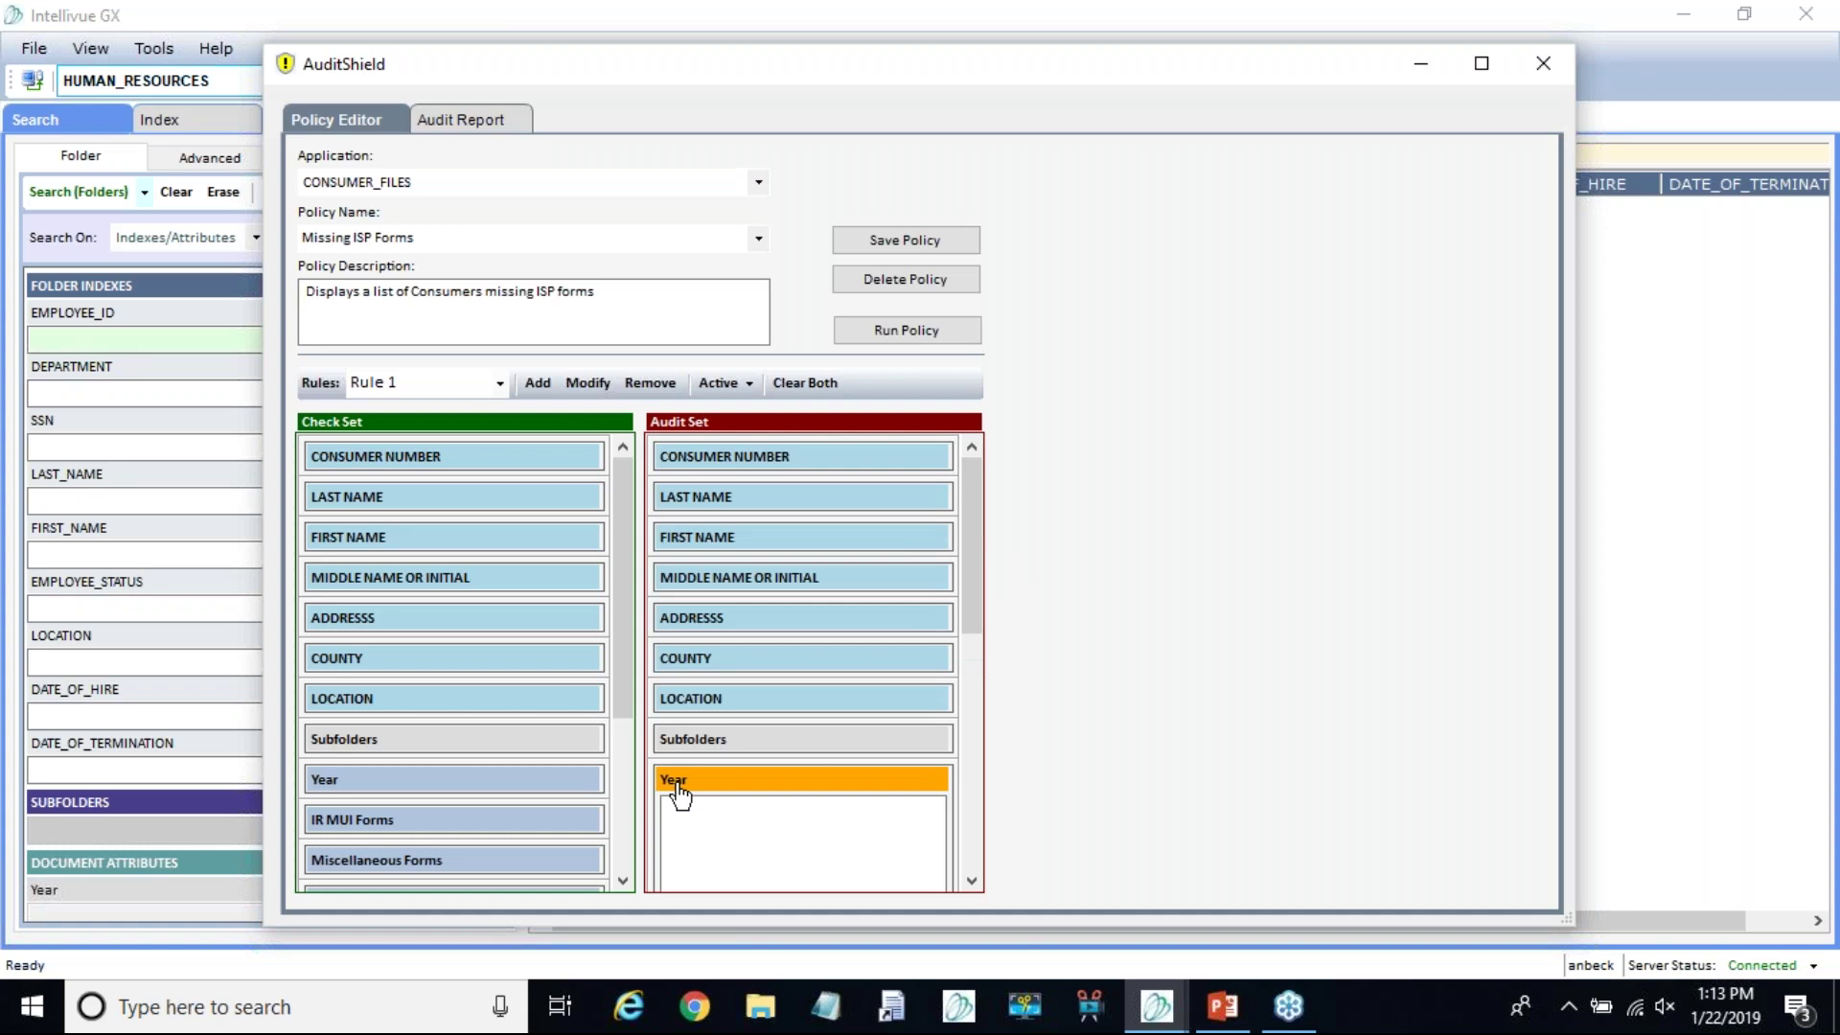
{"action": "left_click", "coordinate": [699, 817]}
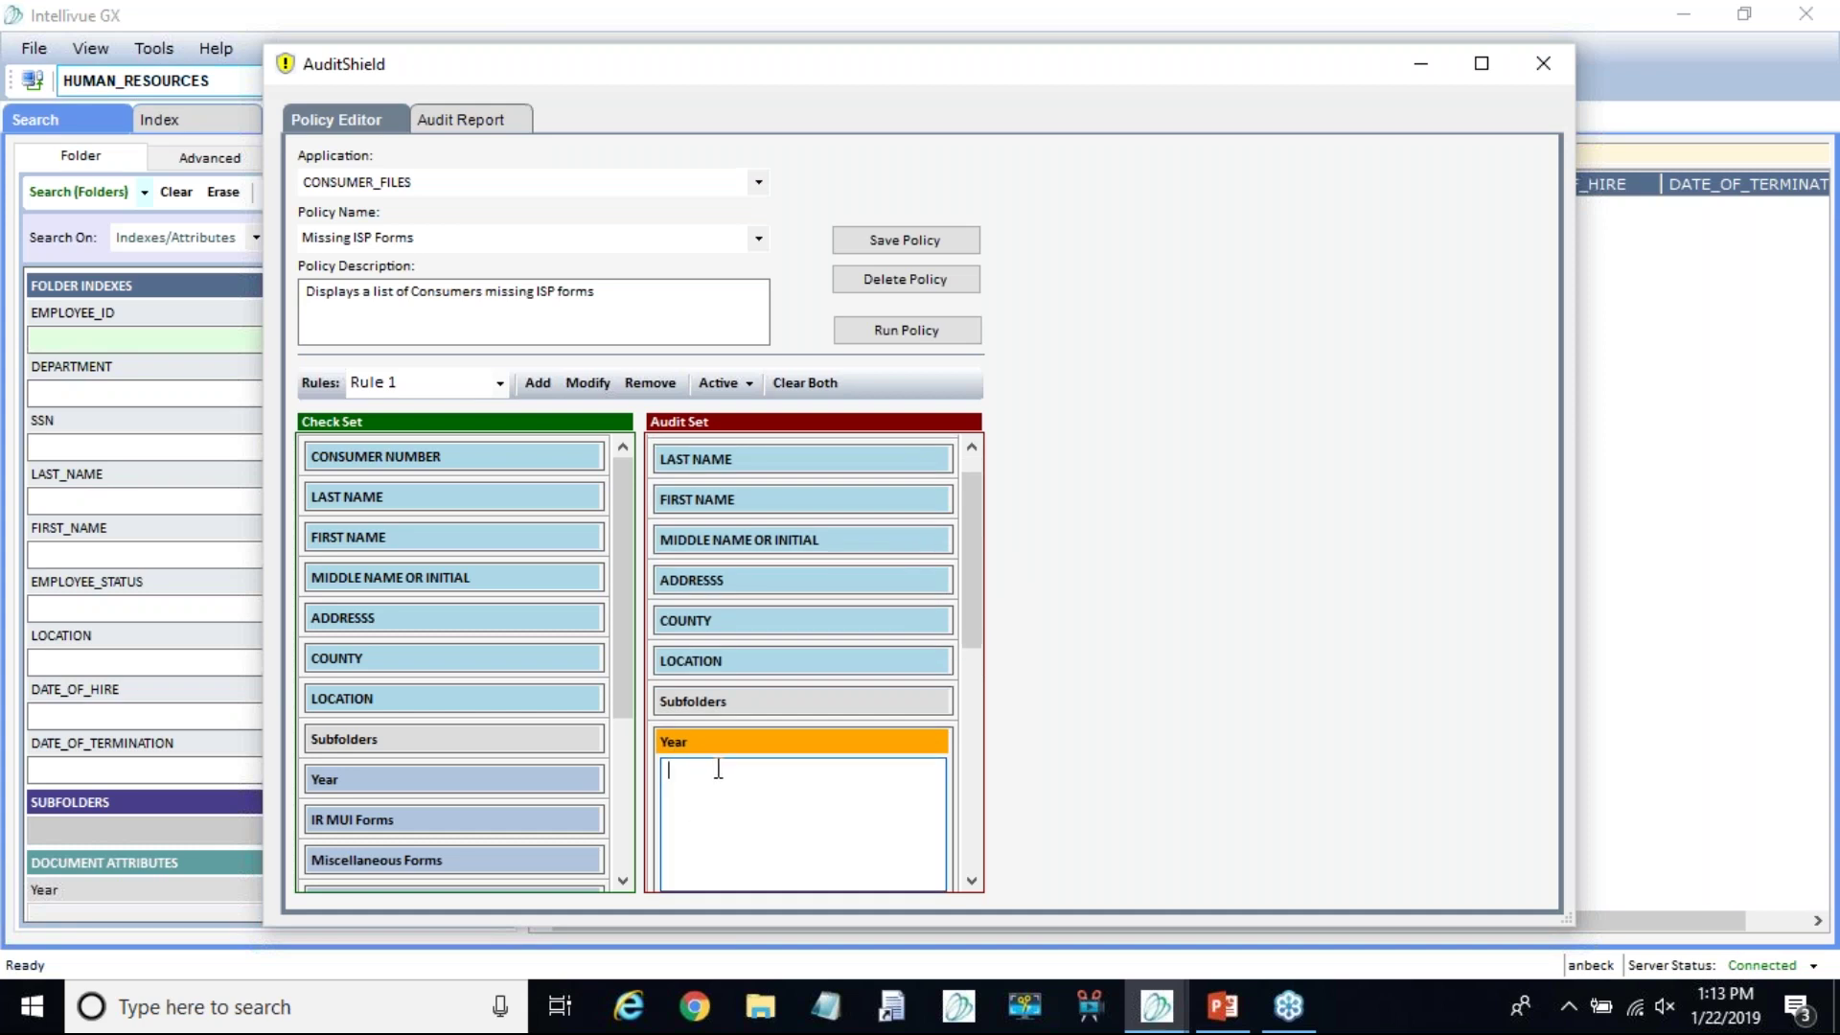
{"action": "type", "text": "2018"}
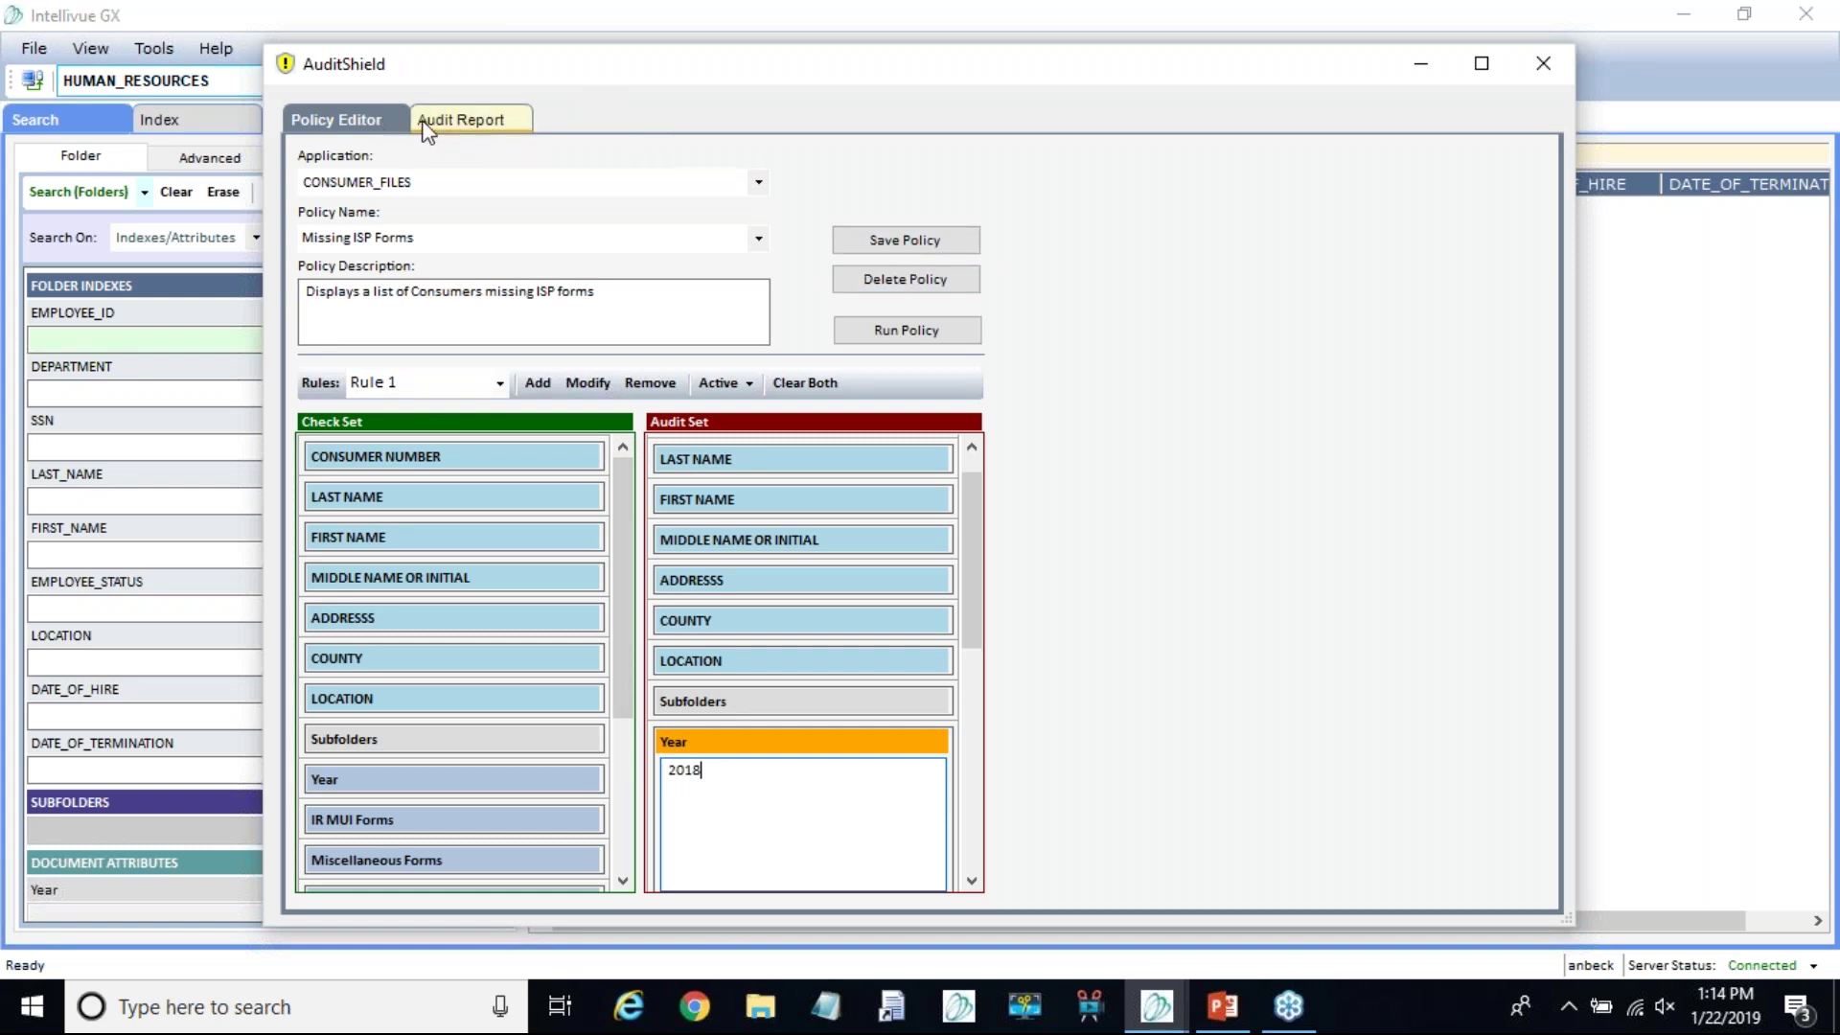
Step: Run an audit report with the CONSUMER_FILES policy "Missing ISP Forms"
{"action": "left_click", "coordinate": [478, 127]}
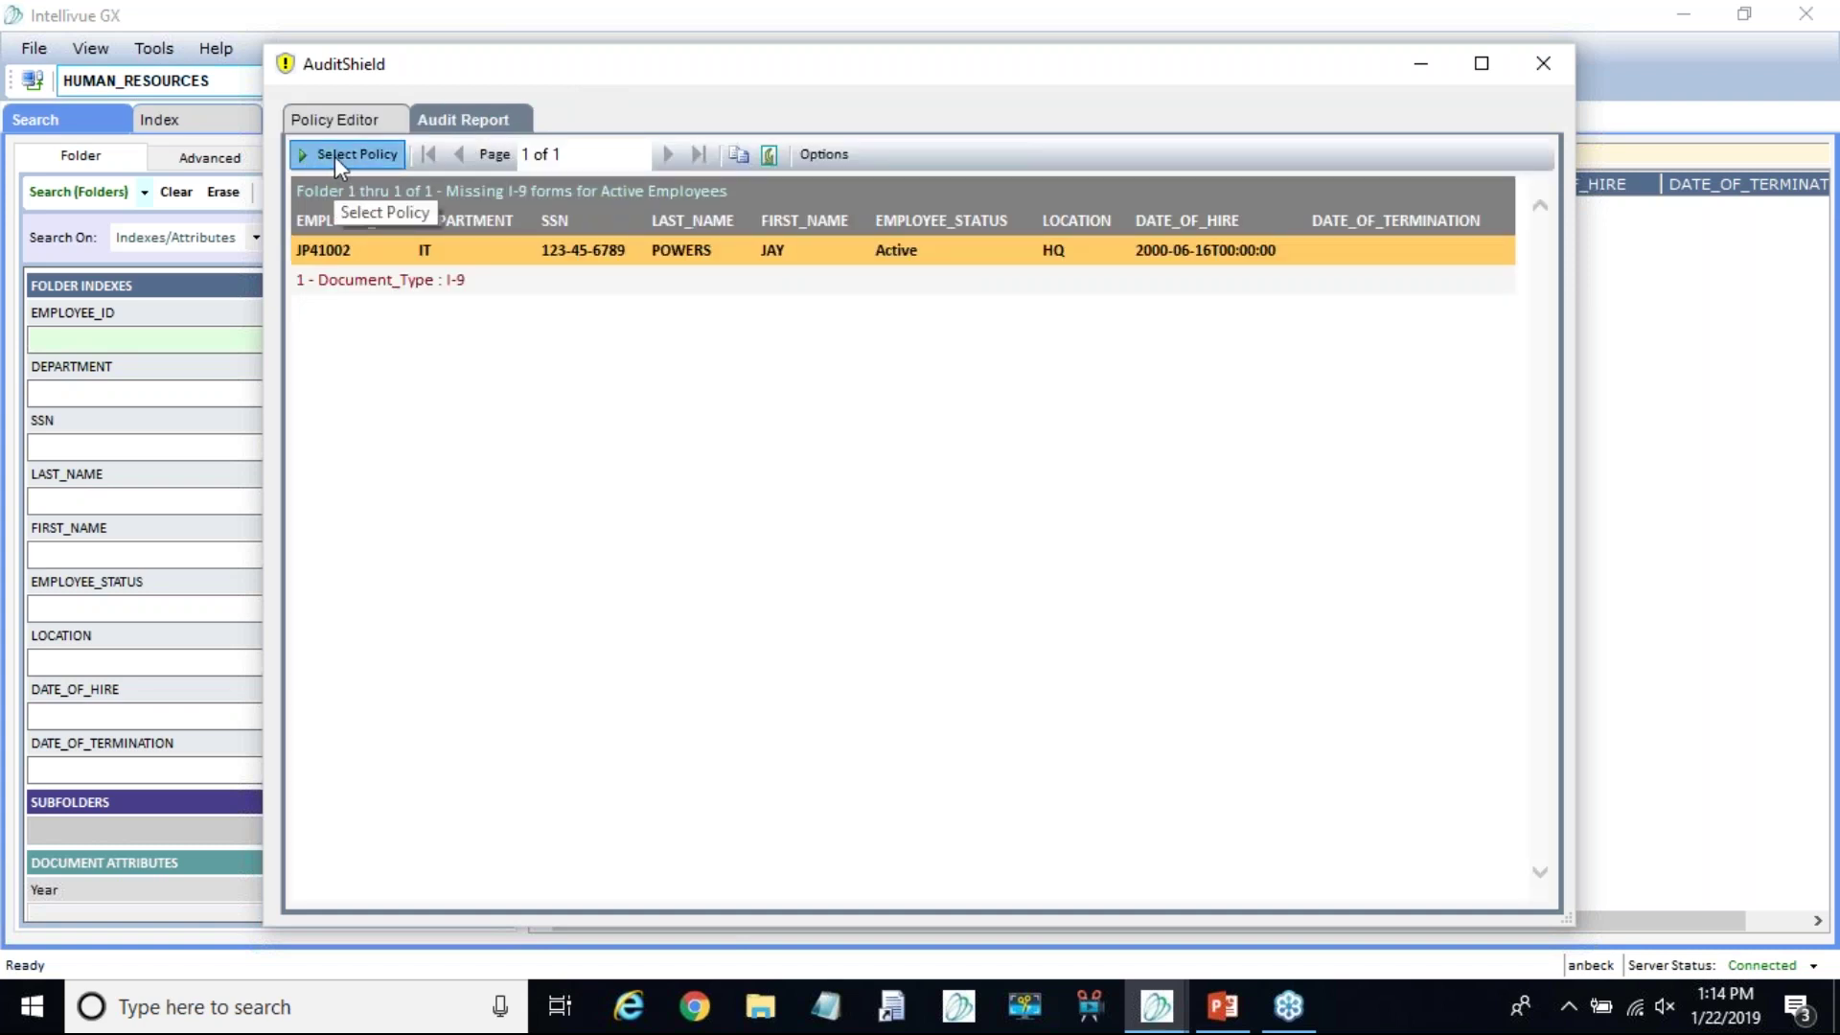
{"action": "left_click", "coordinate": [335, 157]}
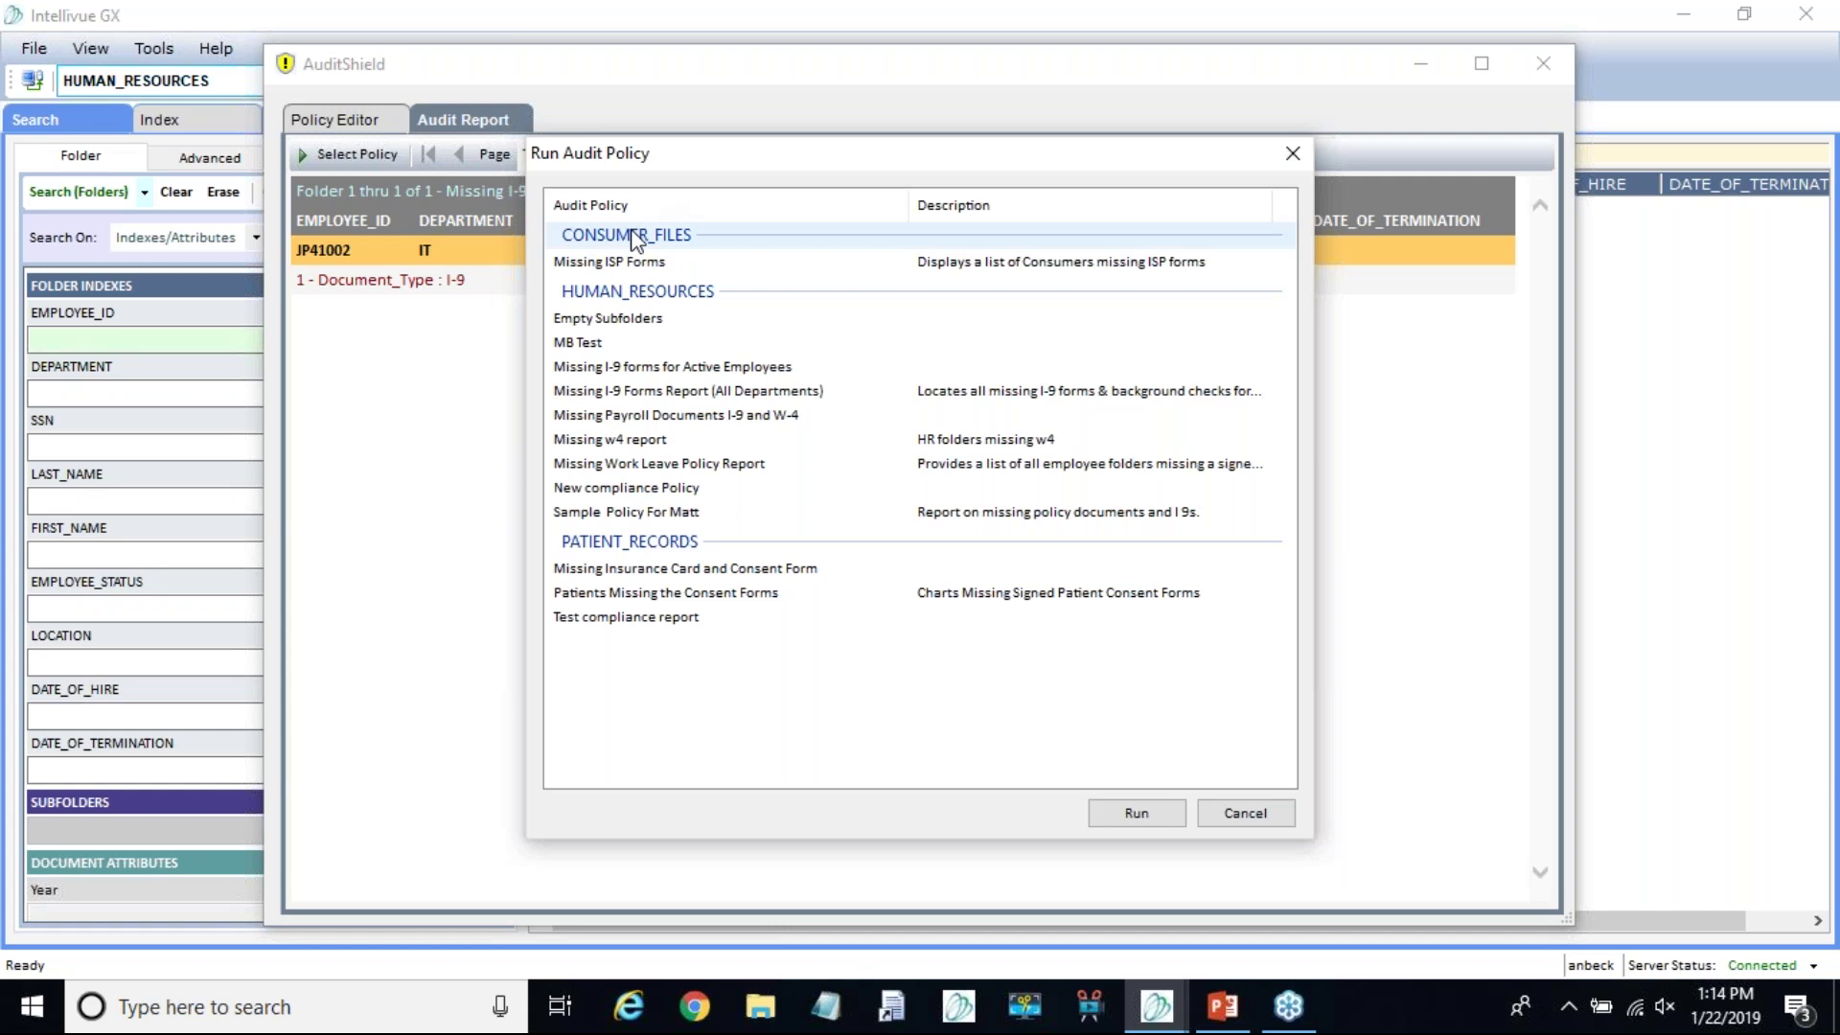
{"action": "left_click", "coordinate": [586, 264]}
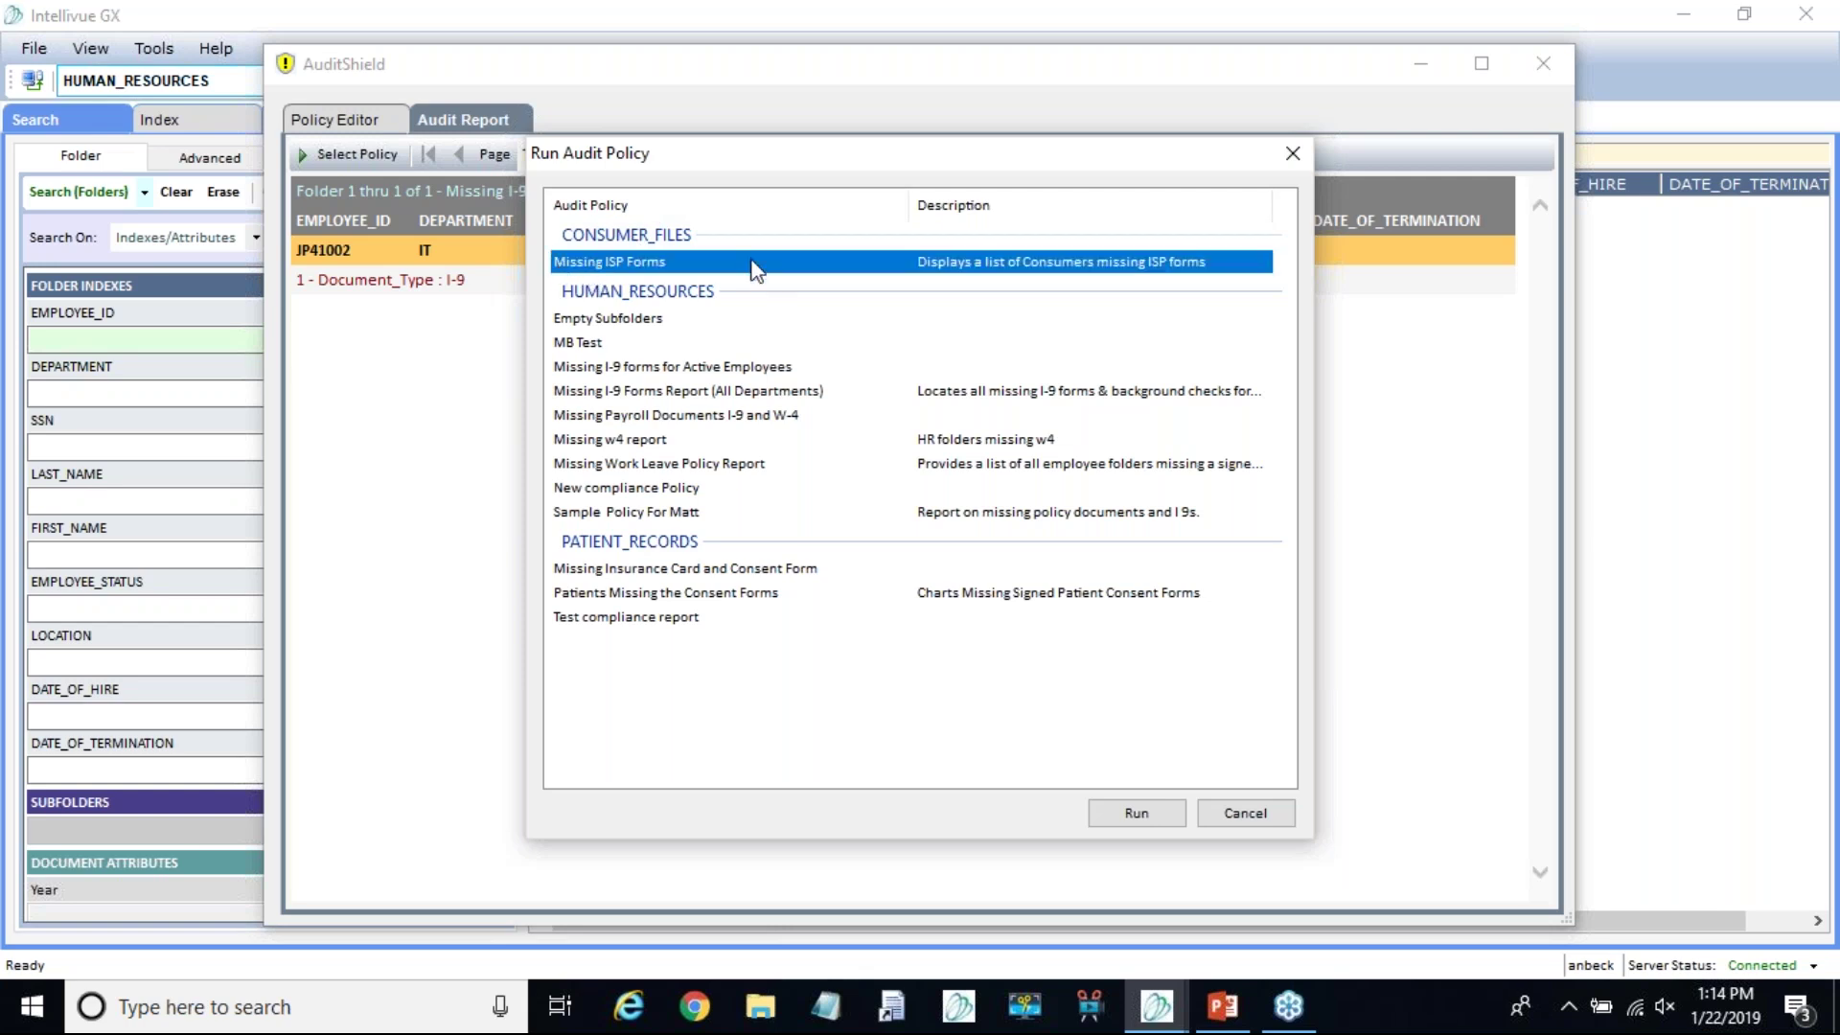
{"action": "left_click", "coordinate": [1164, 815]}
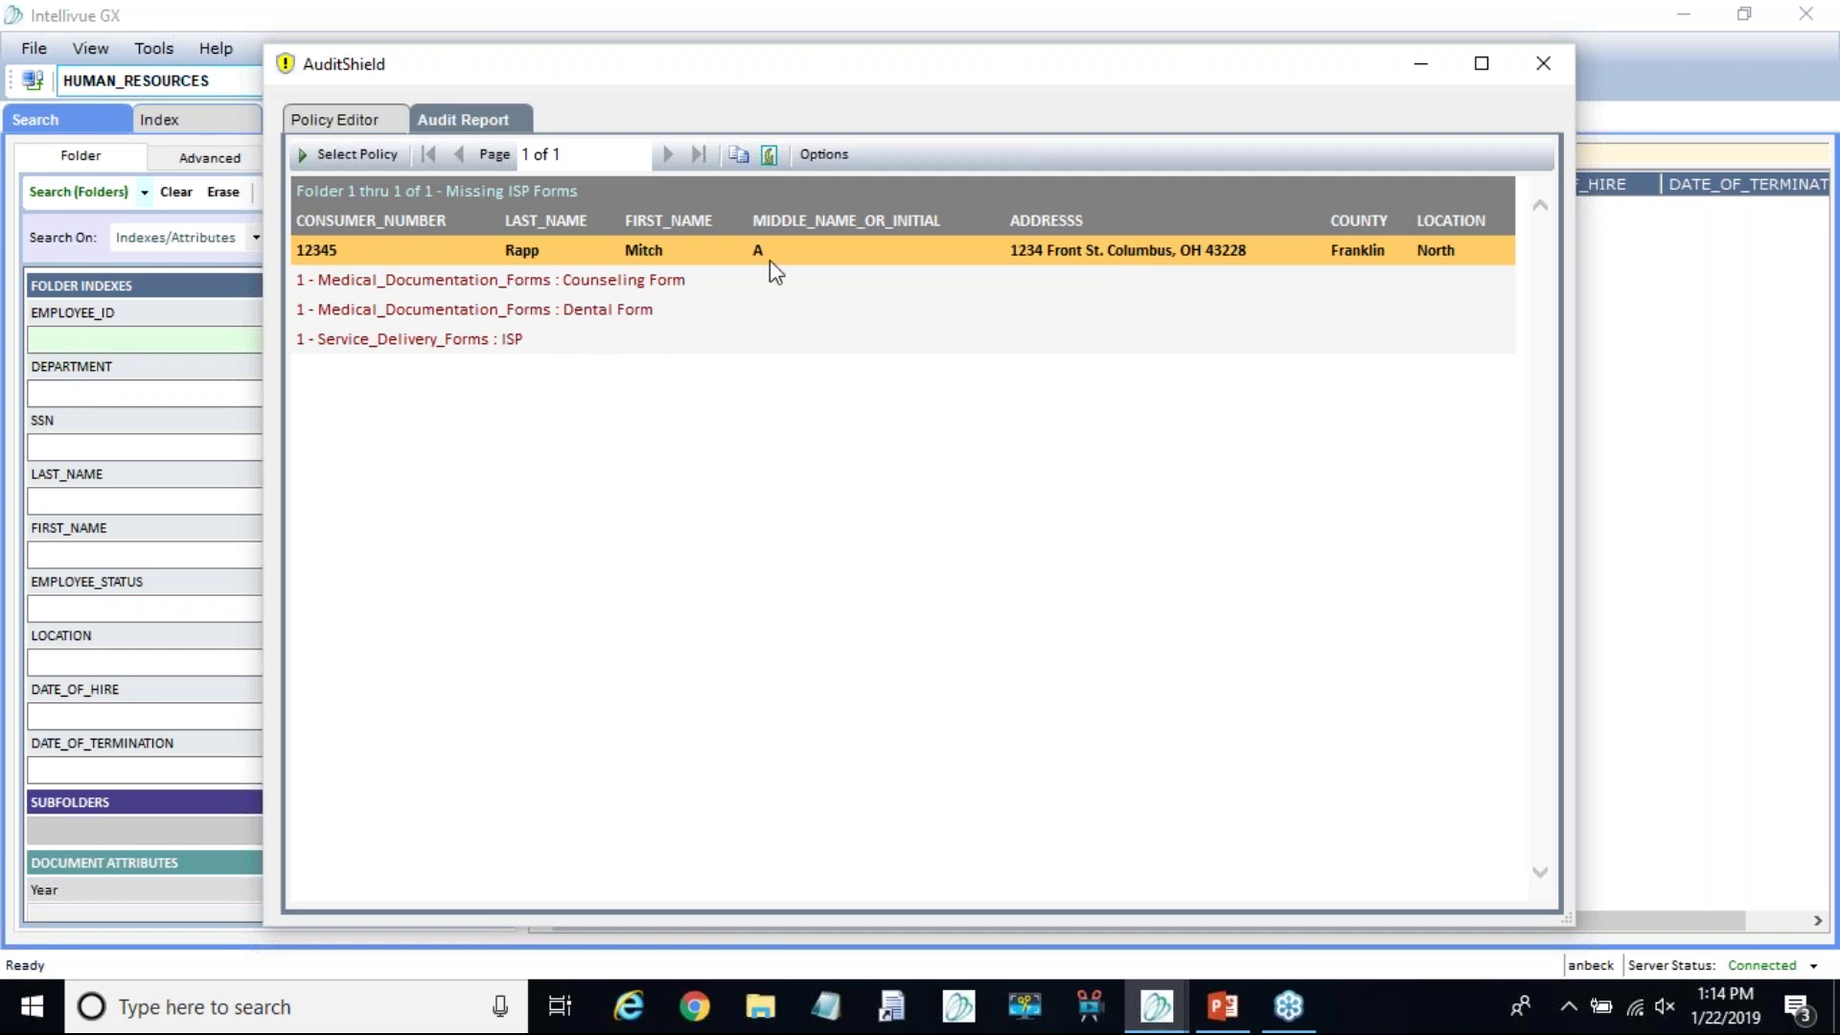
Step: Load the PATIENT_RECORDS policy "Patients Missing the Consent Forms" in the policy editor and review its check set and audit set
{"action": "left_click", "coordinate": [383, 128]}
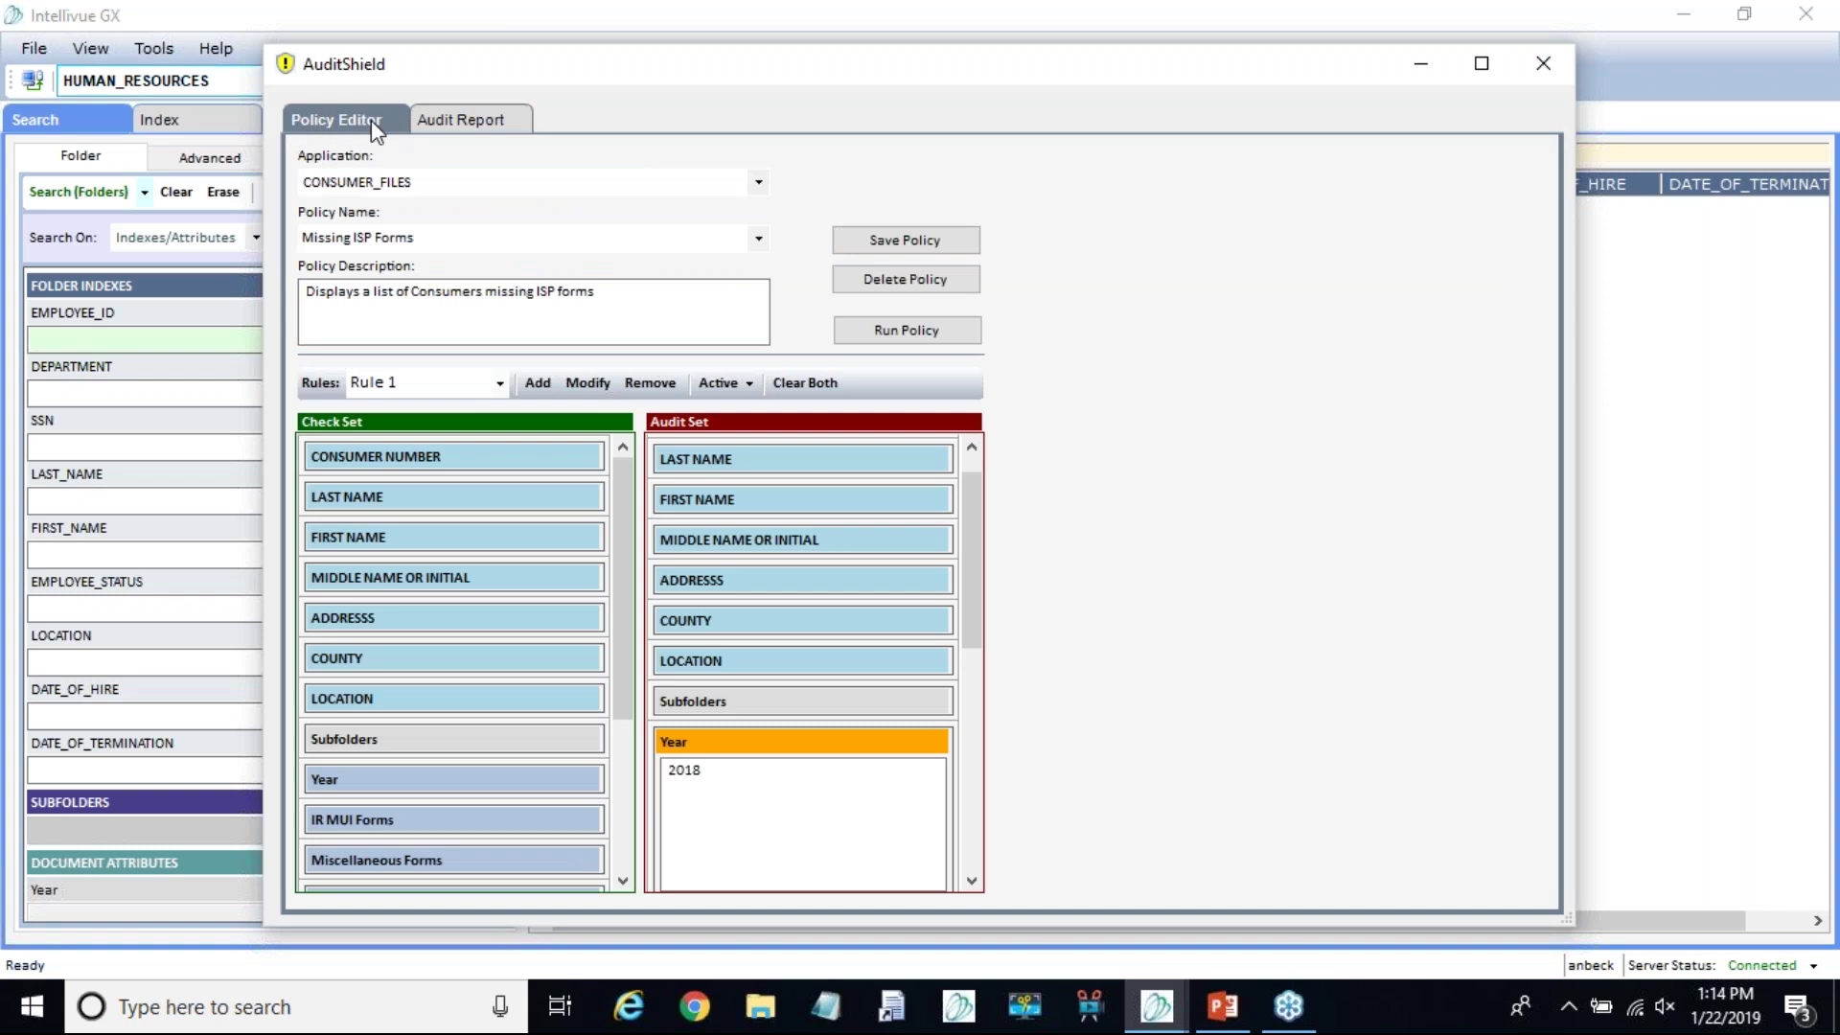
{"action": "left_click", "coordinate": [363, 189]}
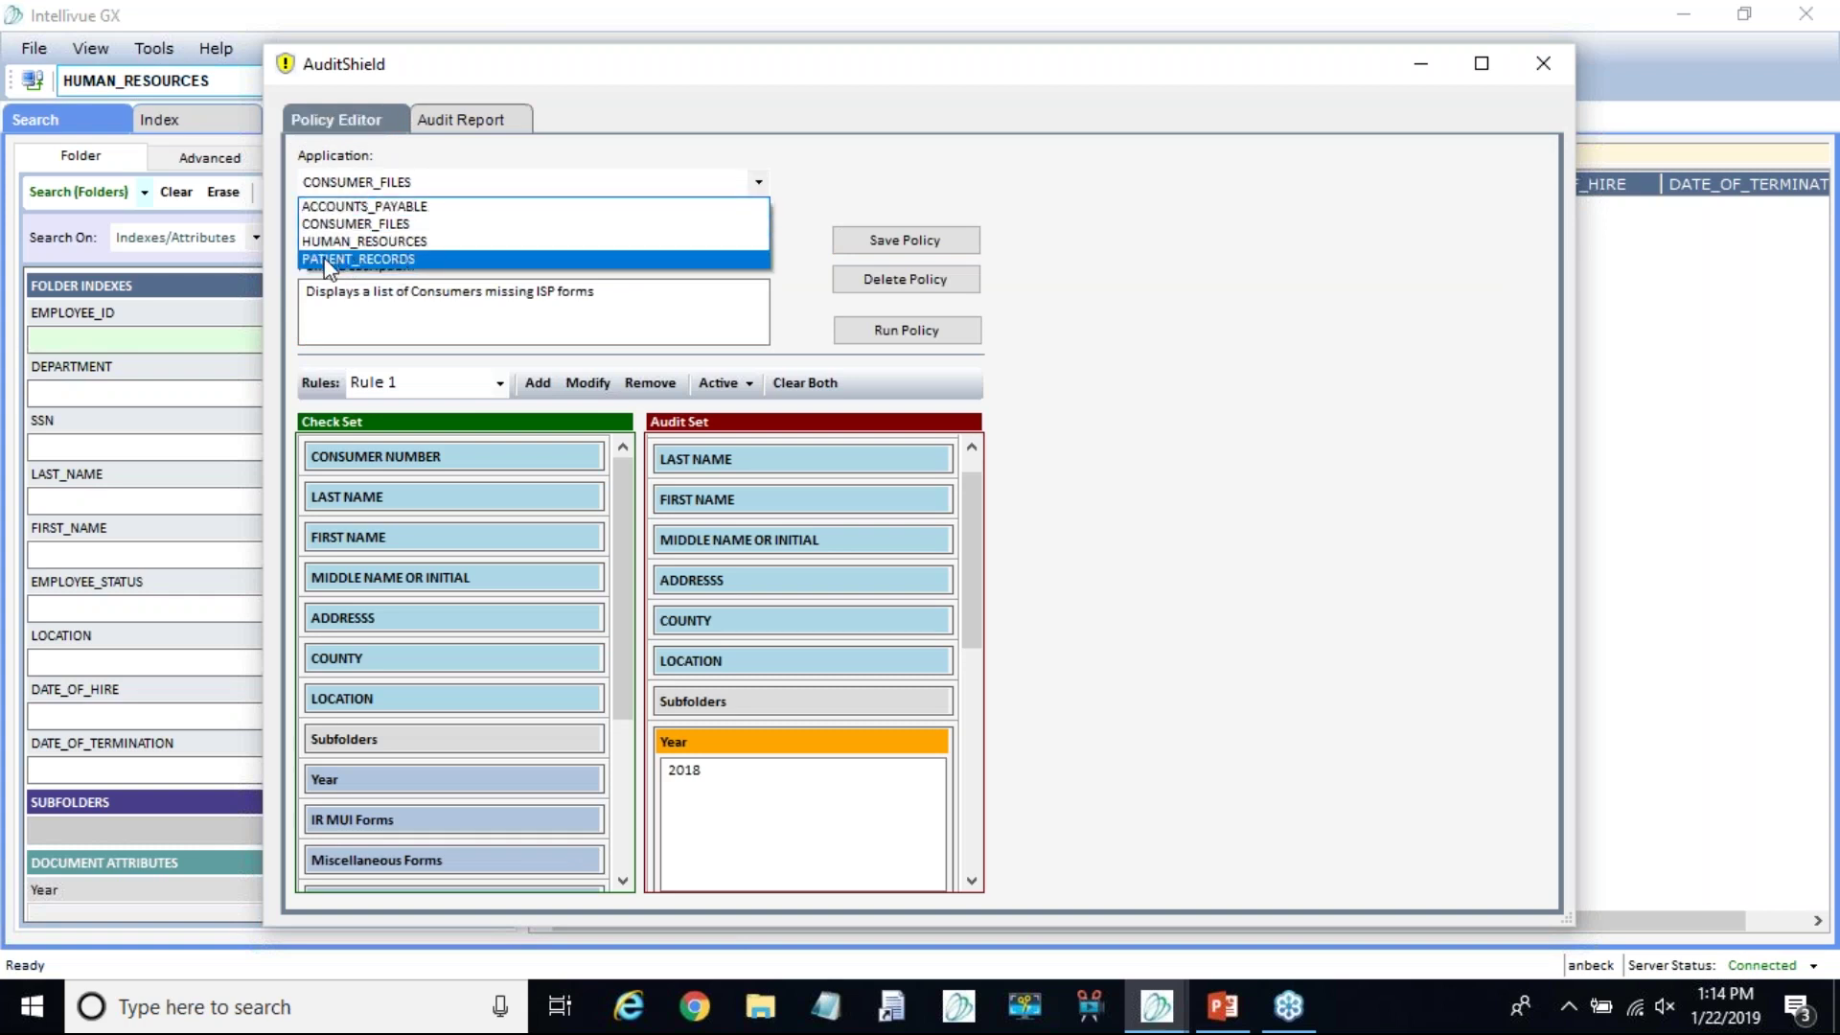
{"action": "left_click", "coordinate": [390, 260]}
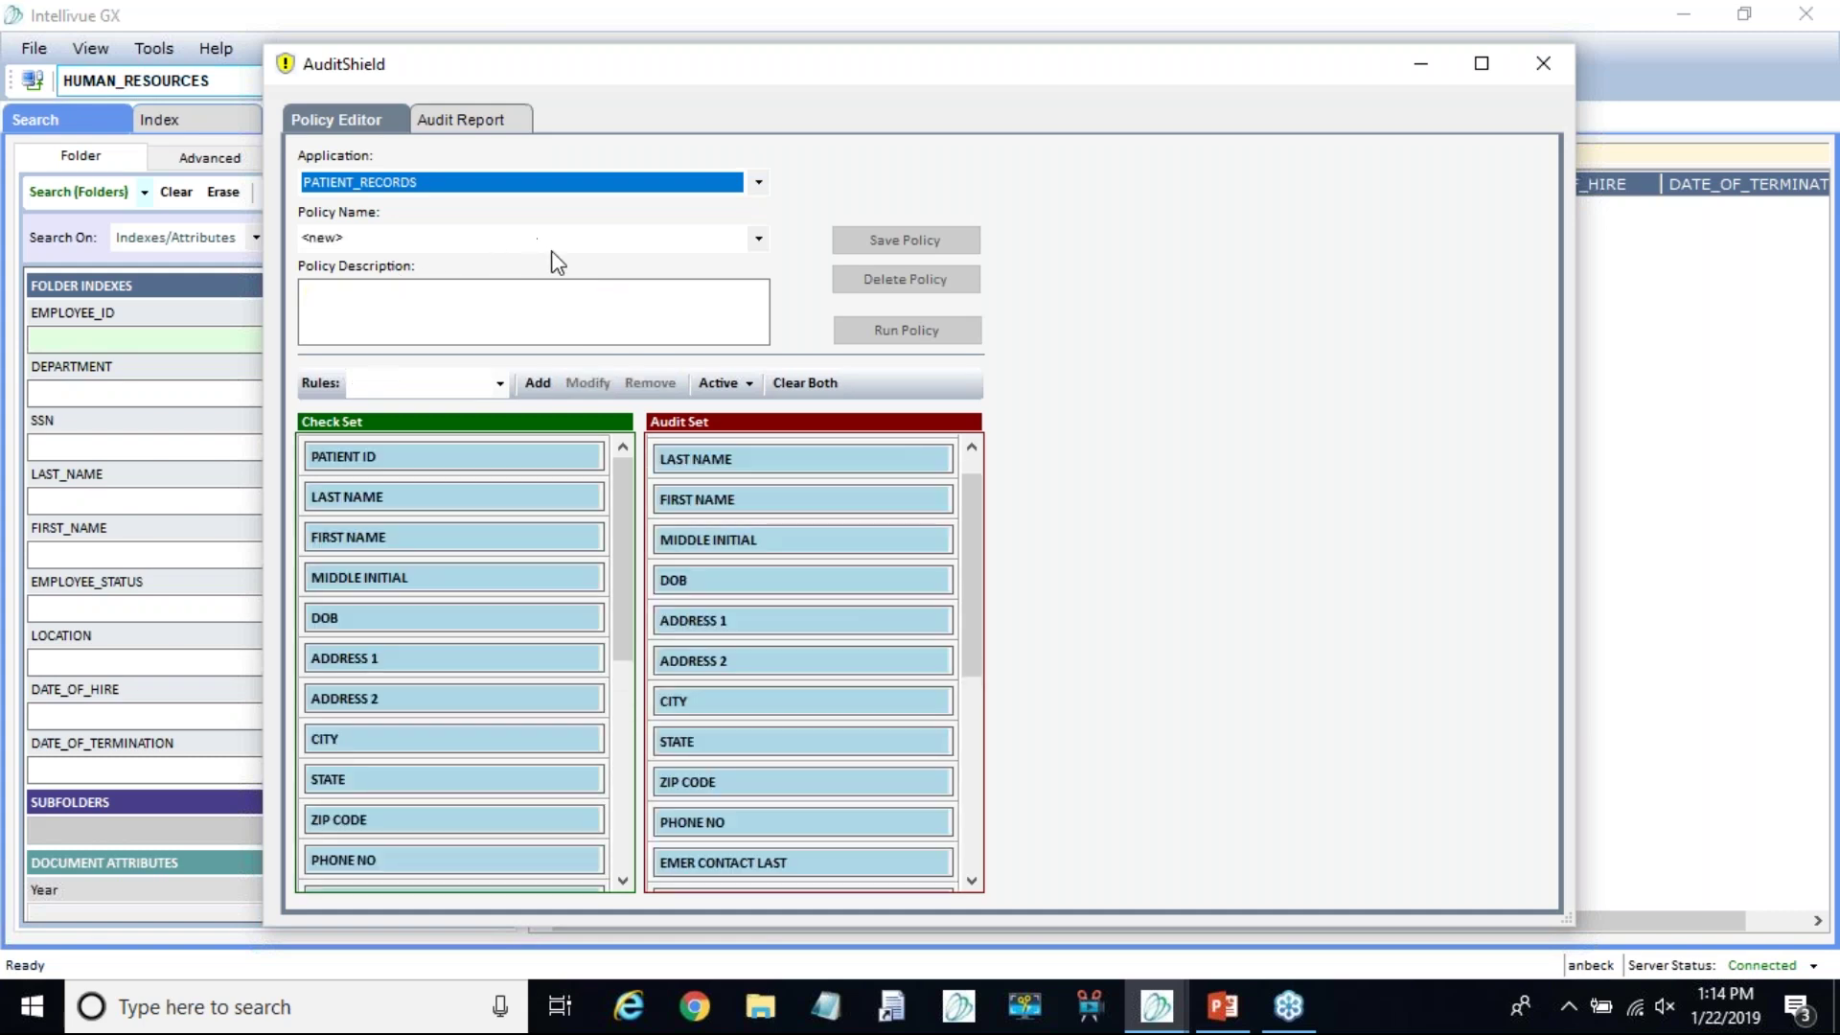
{"action": "left_click", "coordinate": [575, 242]}
{"action": "left_click", "coordinate": [758, 238]}
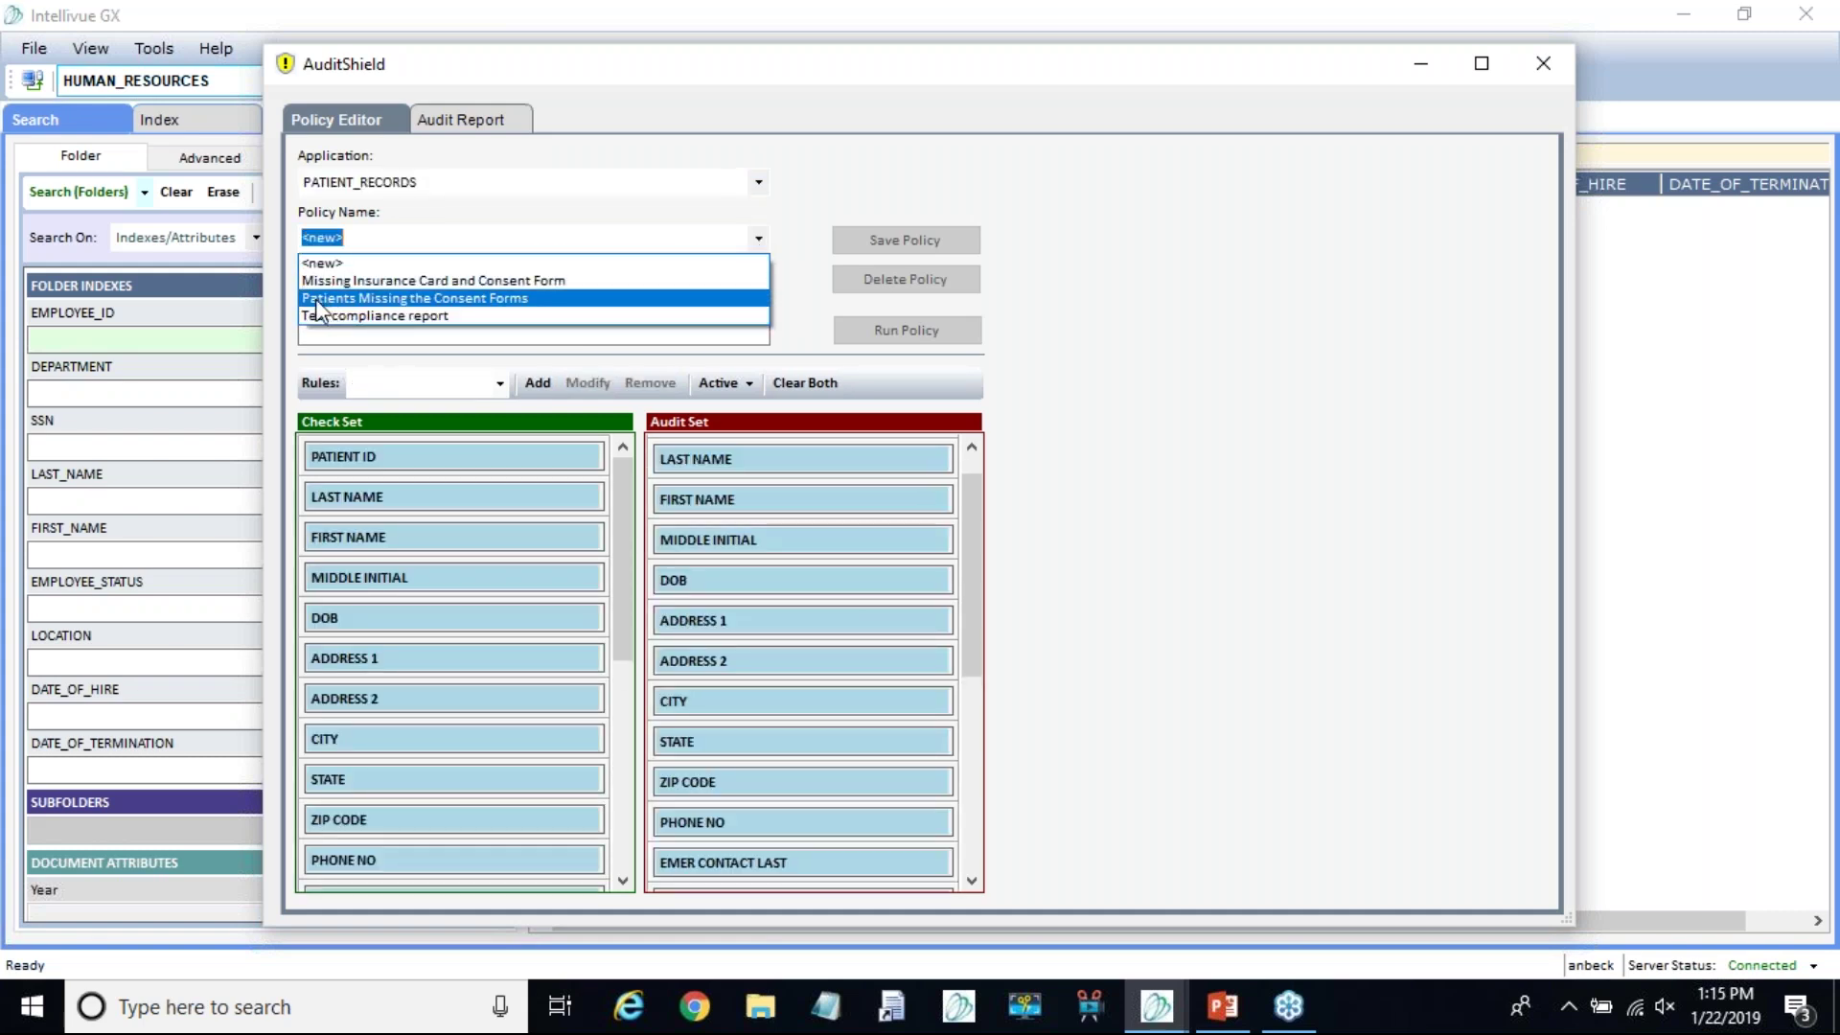
{"action": "left_click", "coordinate": [466, 298]}
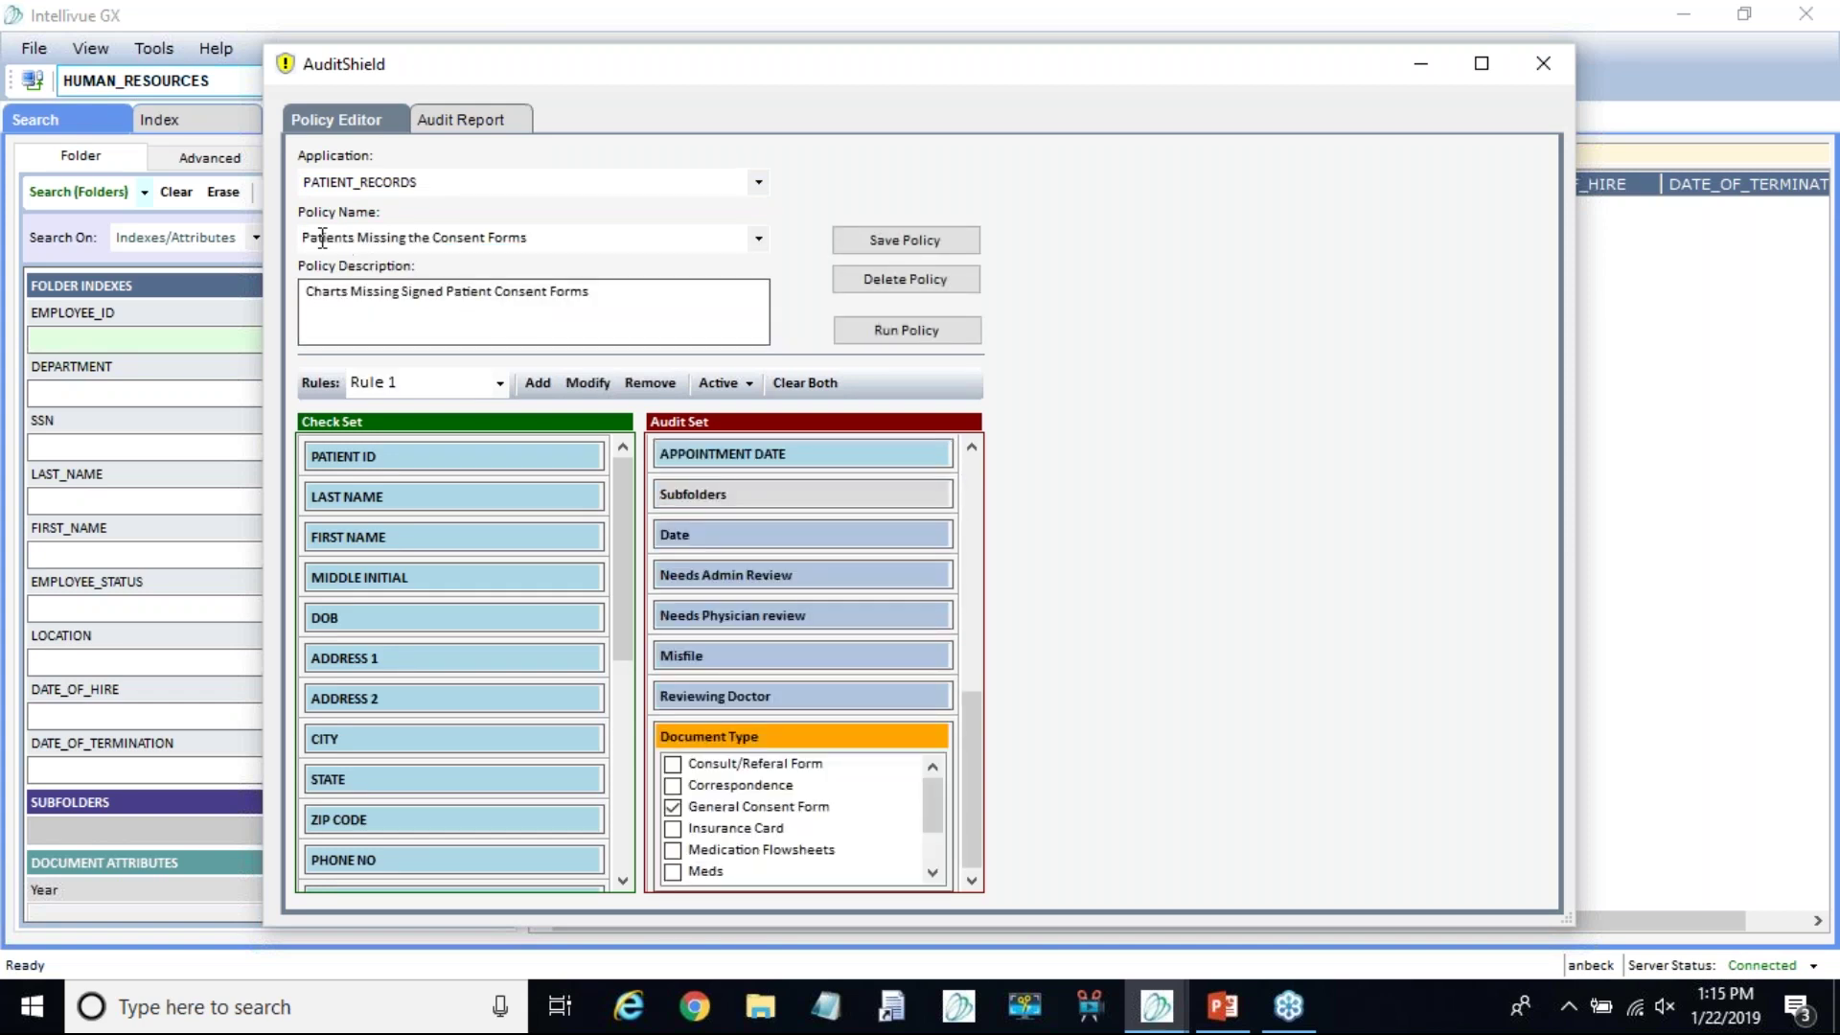
{"action": "left_click_drag", "start_coordinate": [617, 473], "coordinate": [621, 500]}
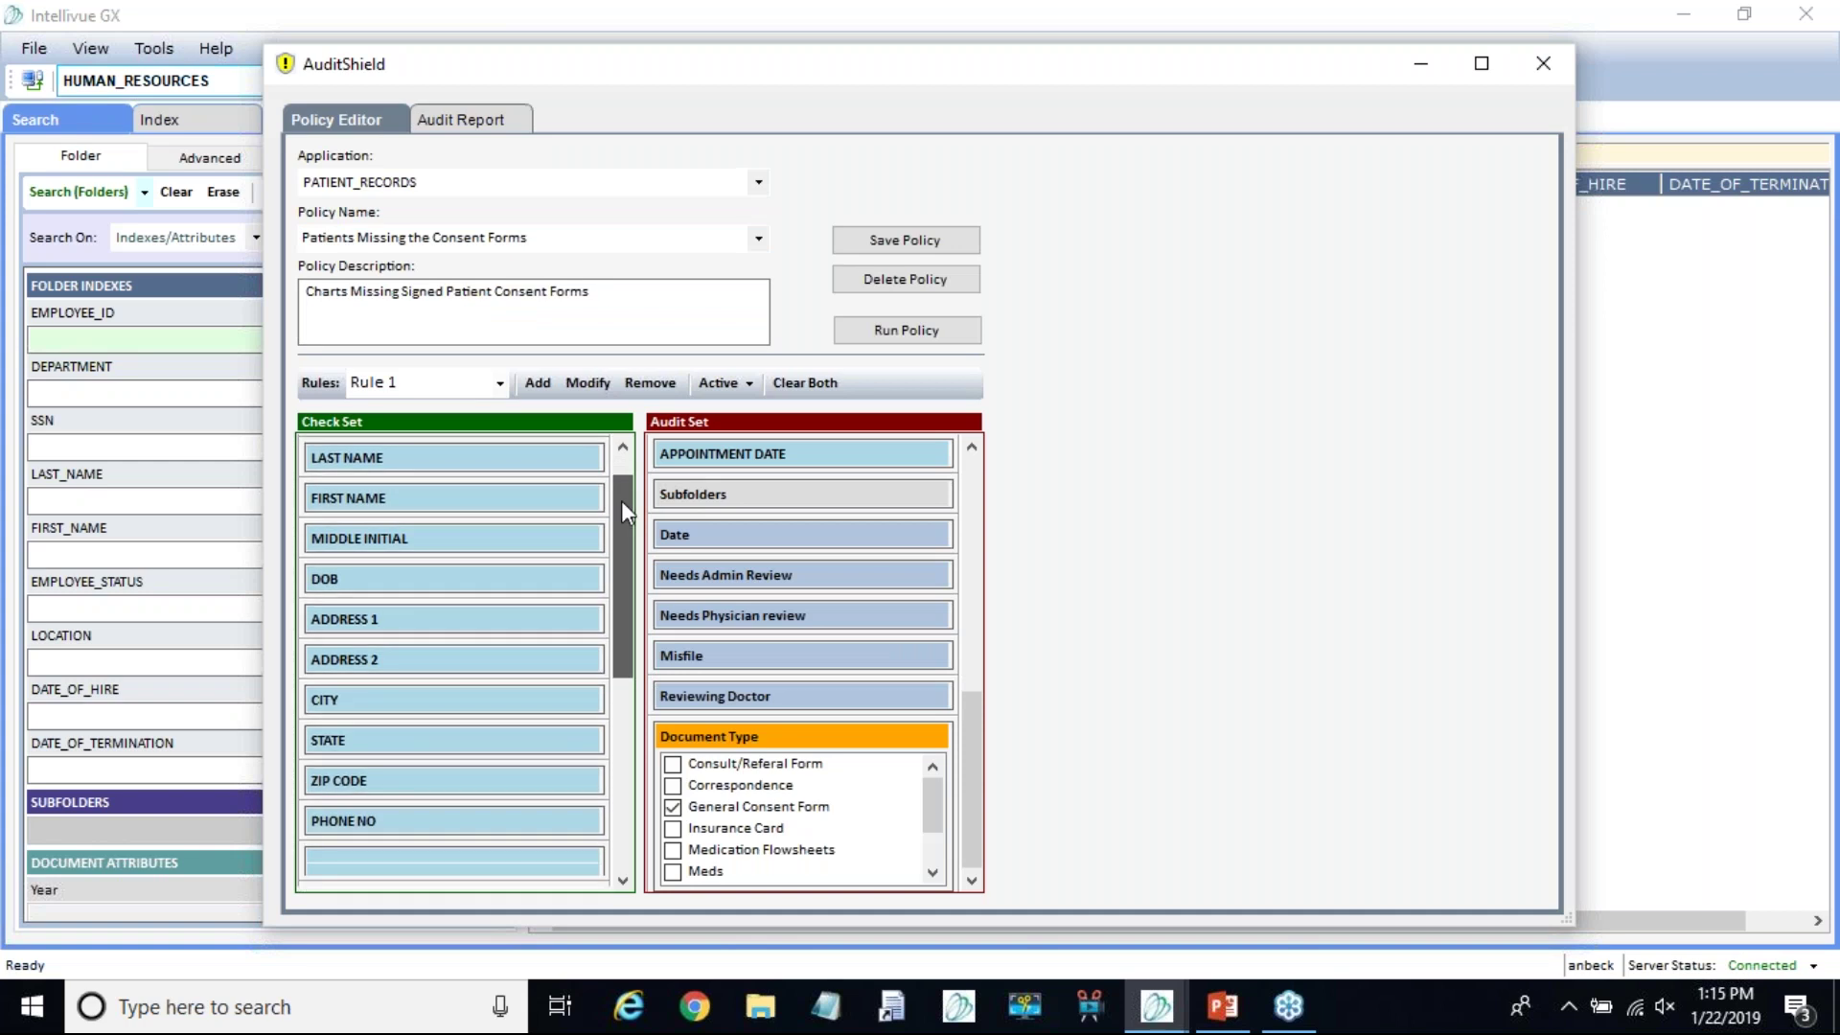
{"action": "left_click_drag", "start_coordinate": [621, 500], "coordinate": [635, 617]}
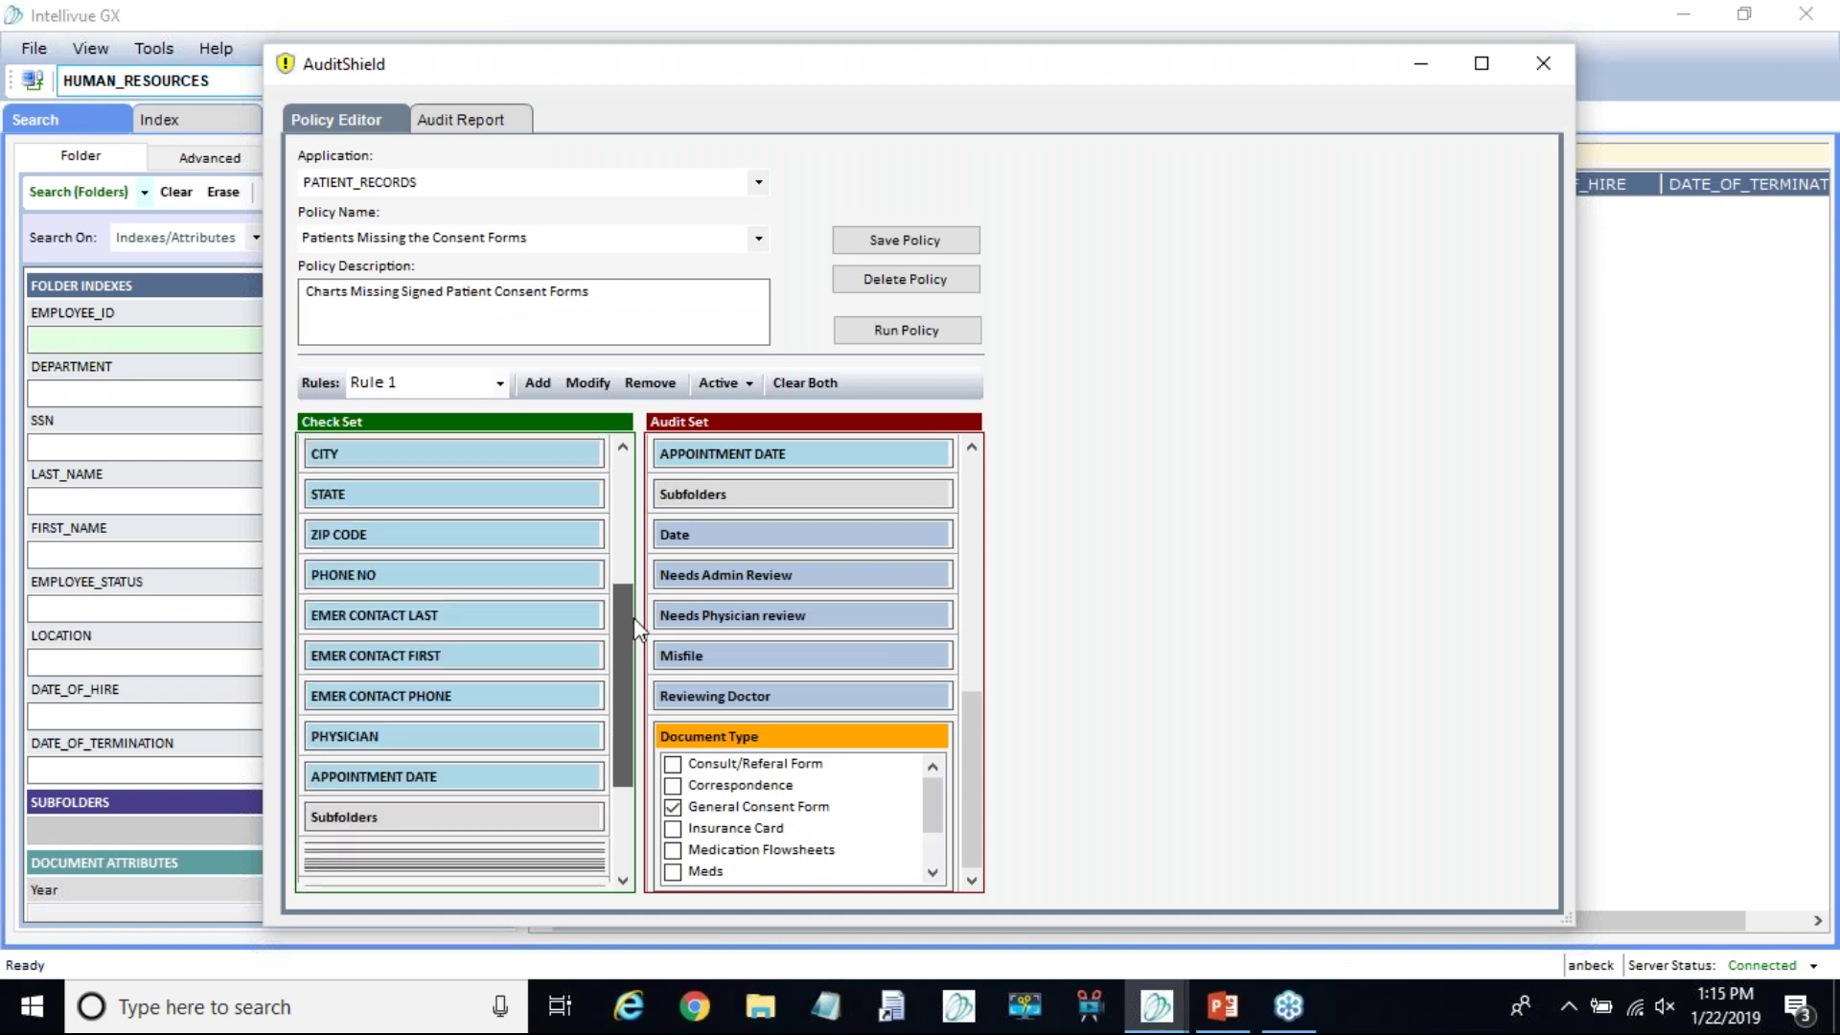
{"action": "left_click_drag", "start_coordinate": [969, 709], "coordinate": [973, 732]}
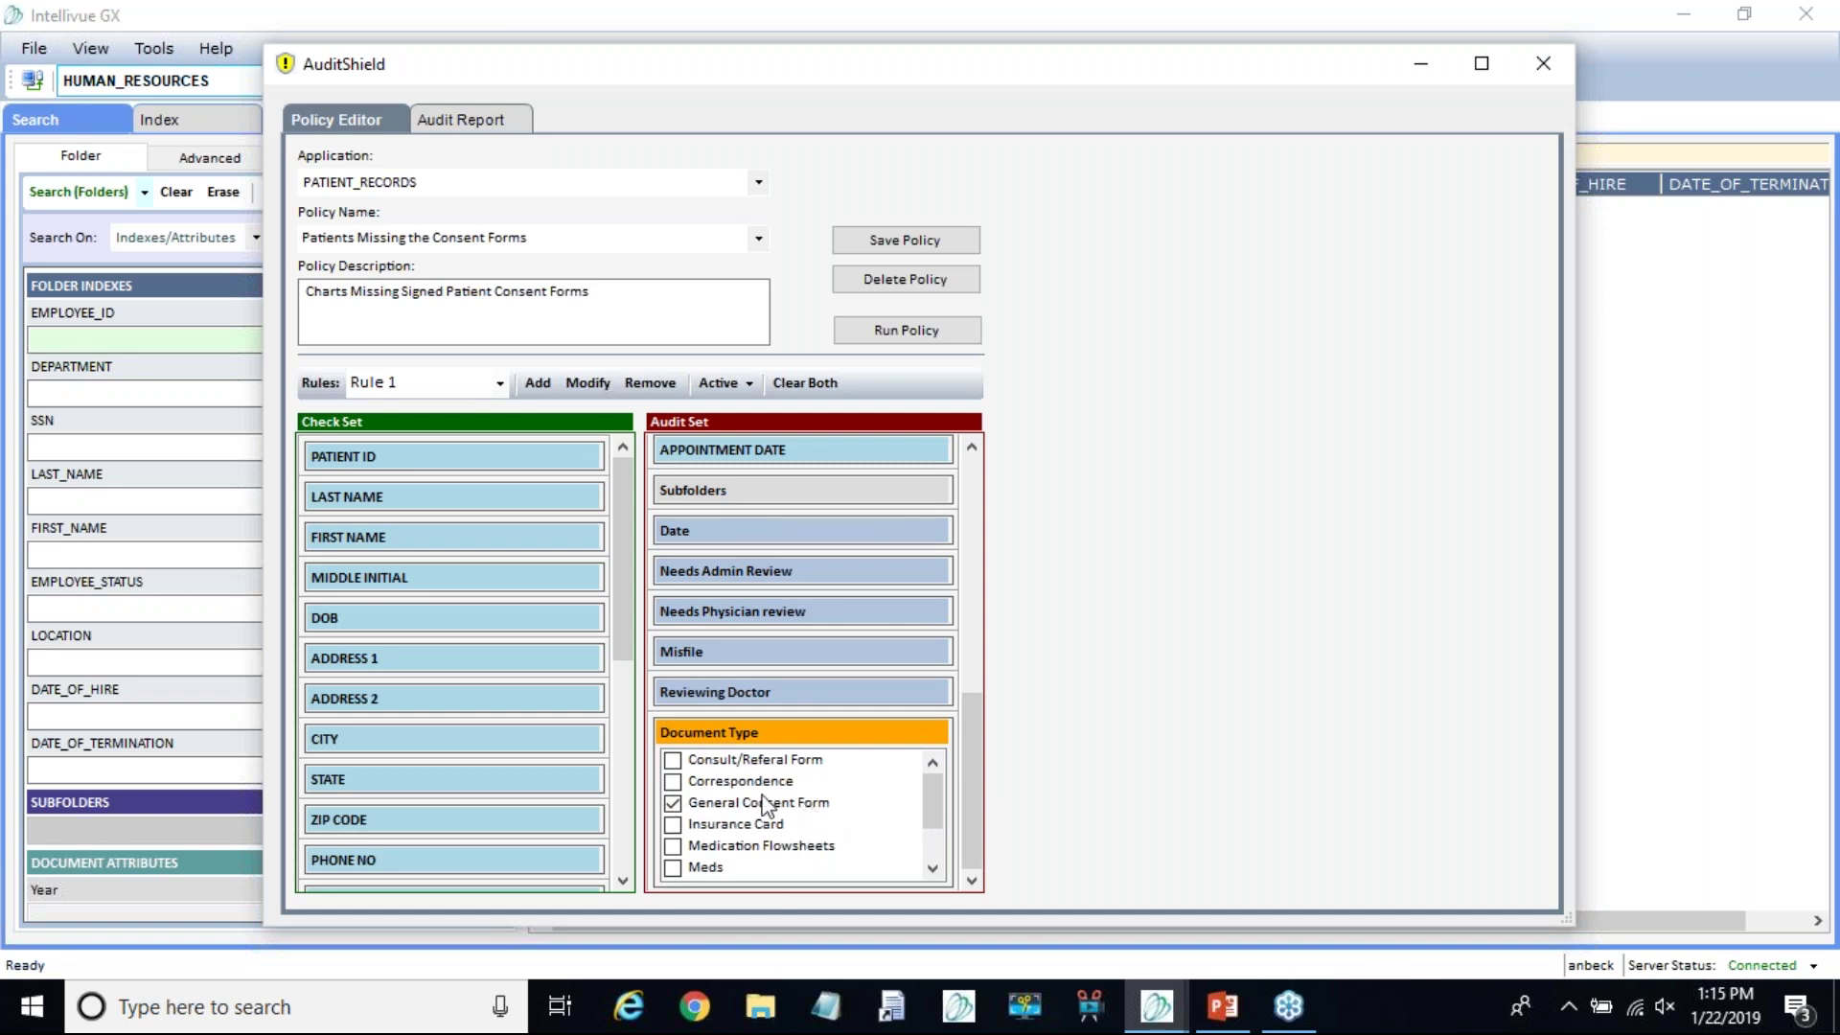
Step: Run an audit report with the PATIENT_RECORDS policy "Patients Missing the Consent Forms"
{"action": "left_click", "coordinate": [463, 130]}
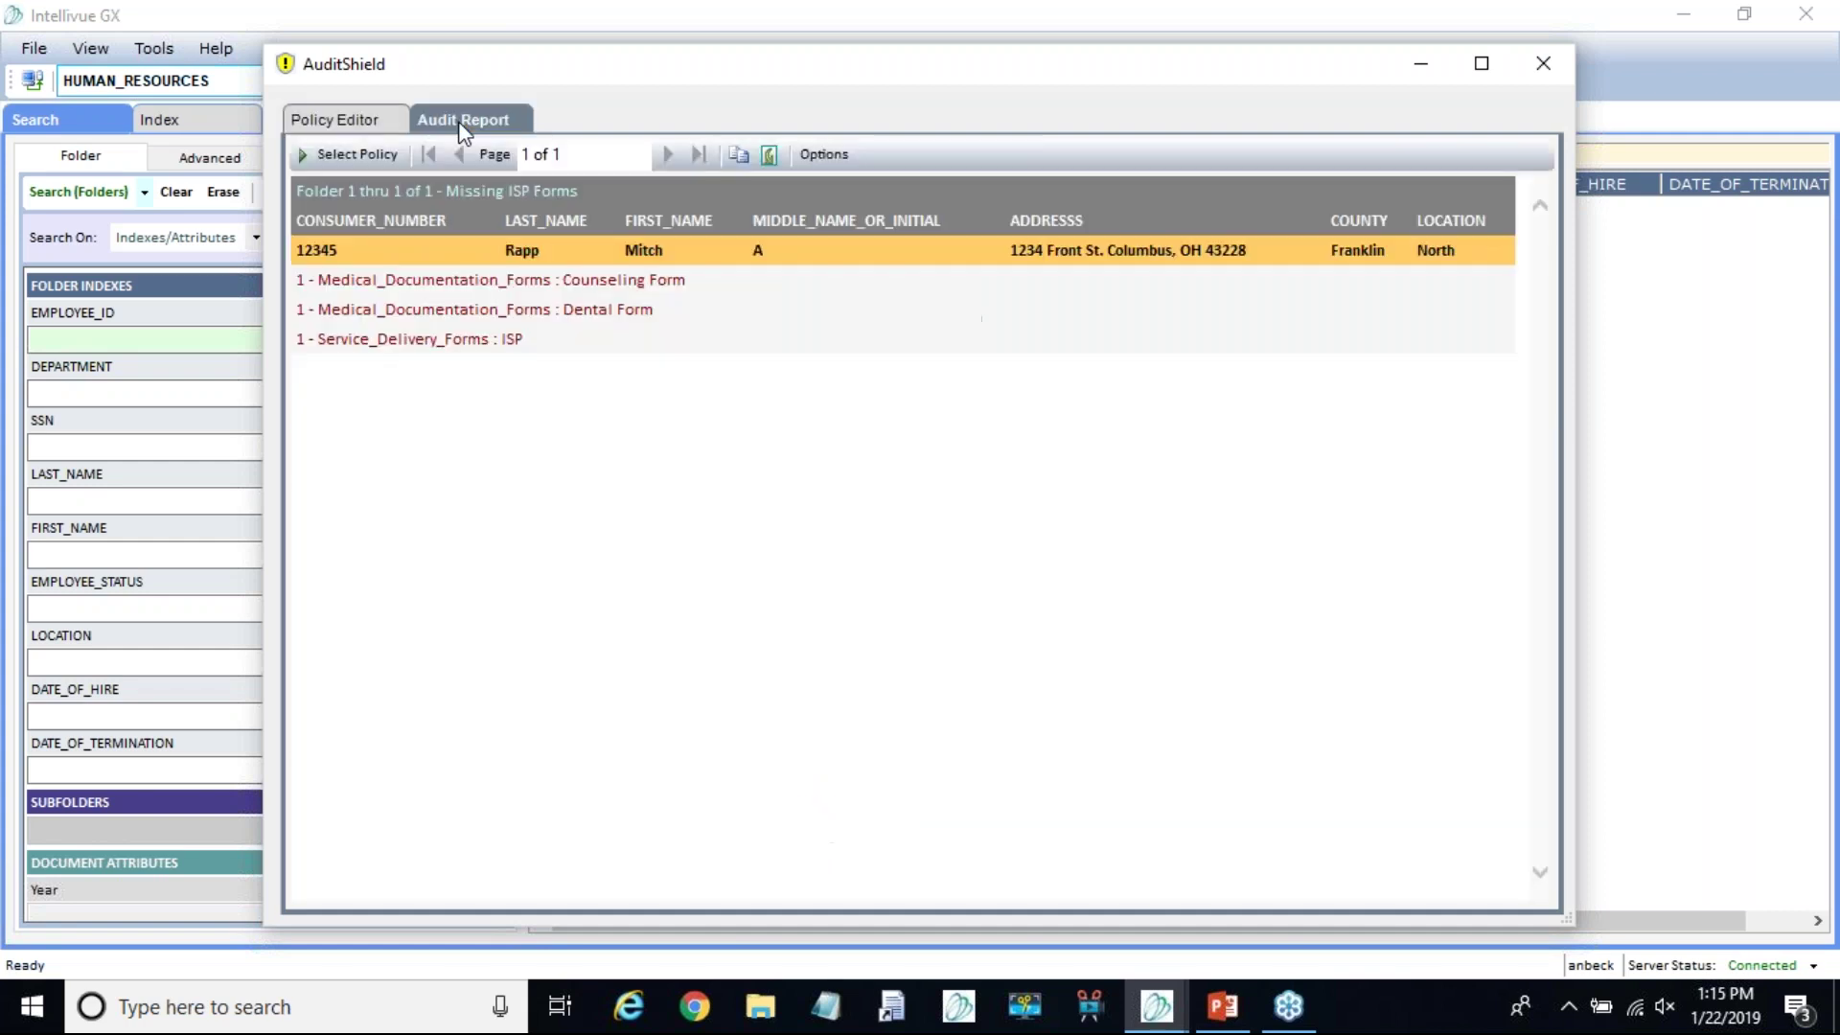
{"action": "left_click", "coordinate": [322, 158]}
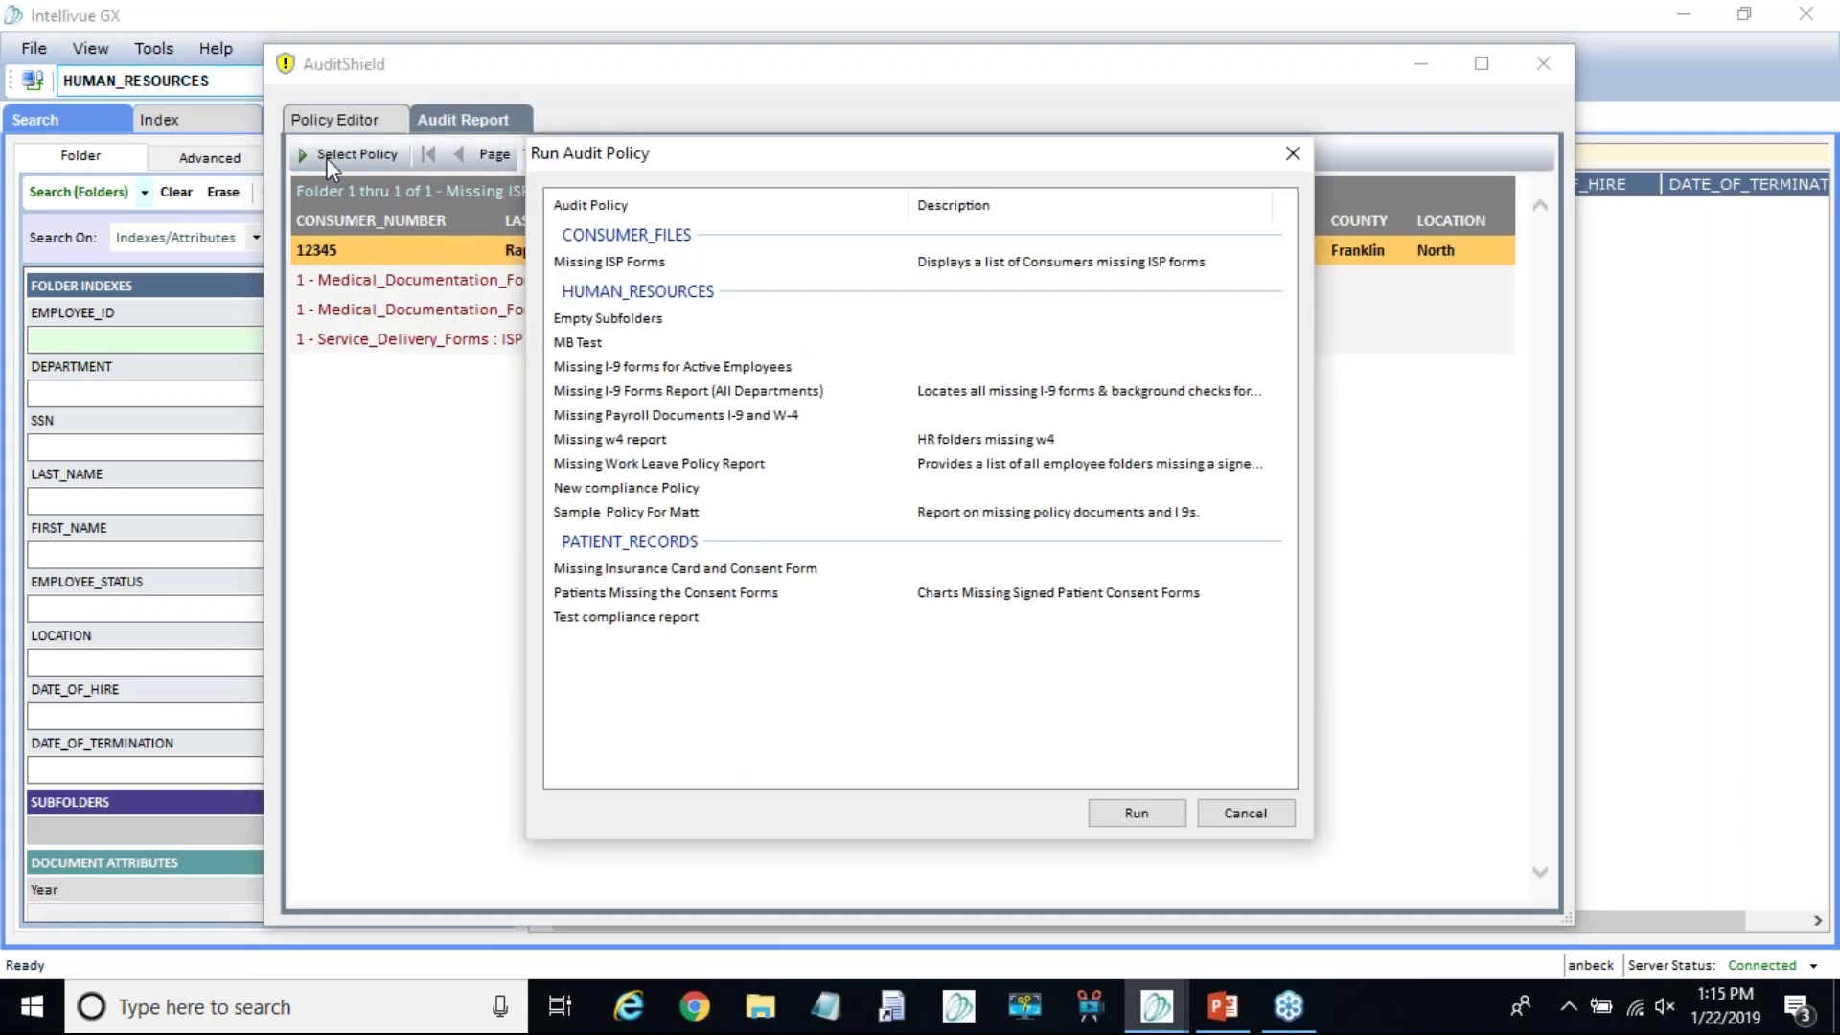
{"action": "left_click", "coordinate": [635, 599]}
{"action": "left_click", "coordinate": [1138, 817]}
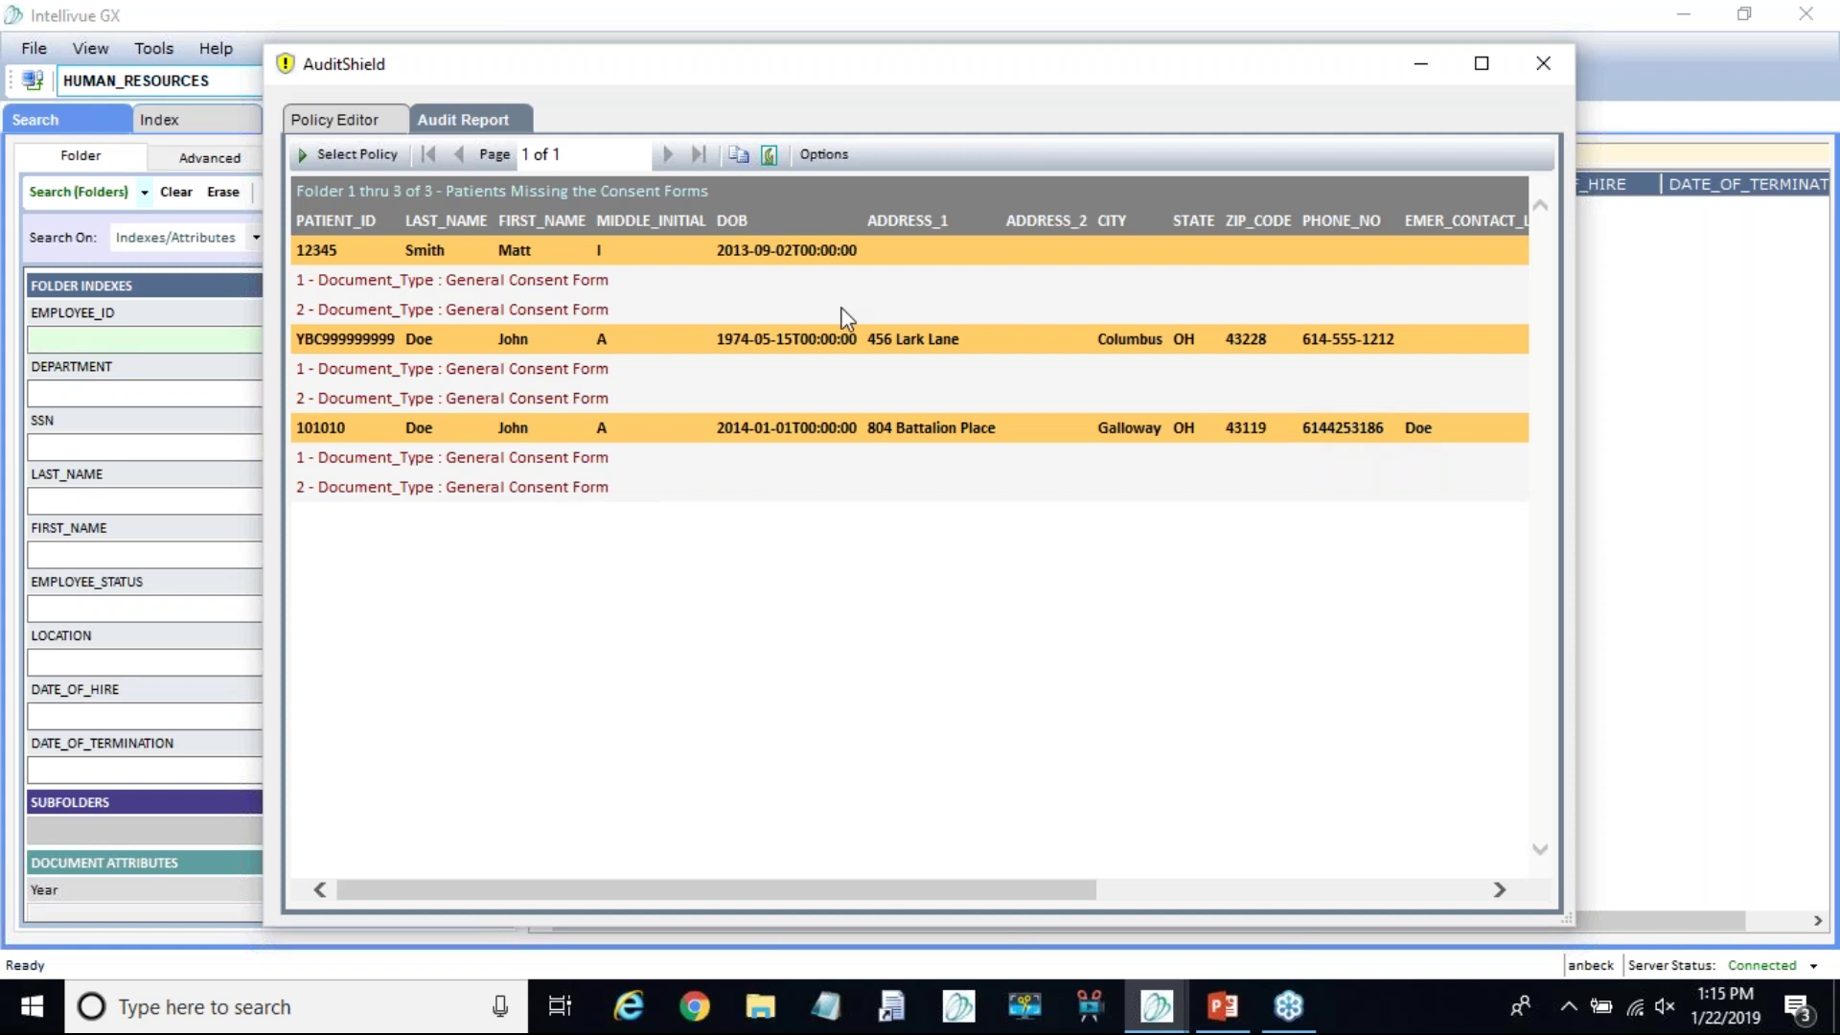
Step: Return to the "Patients Missing the Consent Forms" policy definition and examine the criteria in its check set and audit set
{"action": "left_click", "coordinate": [379, 126]}
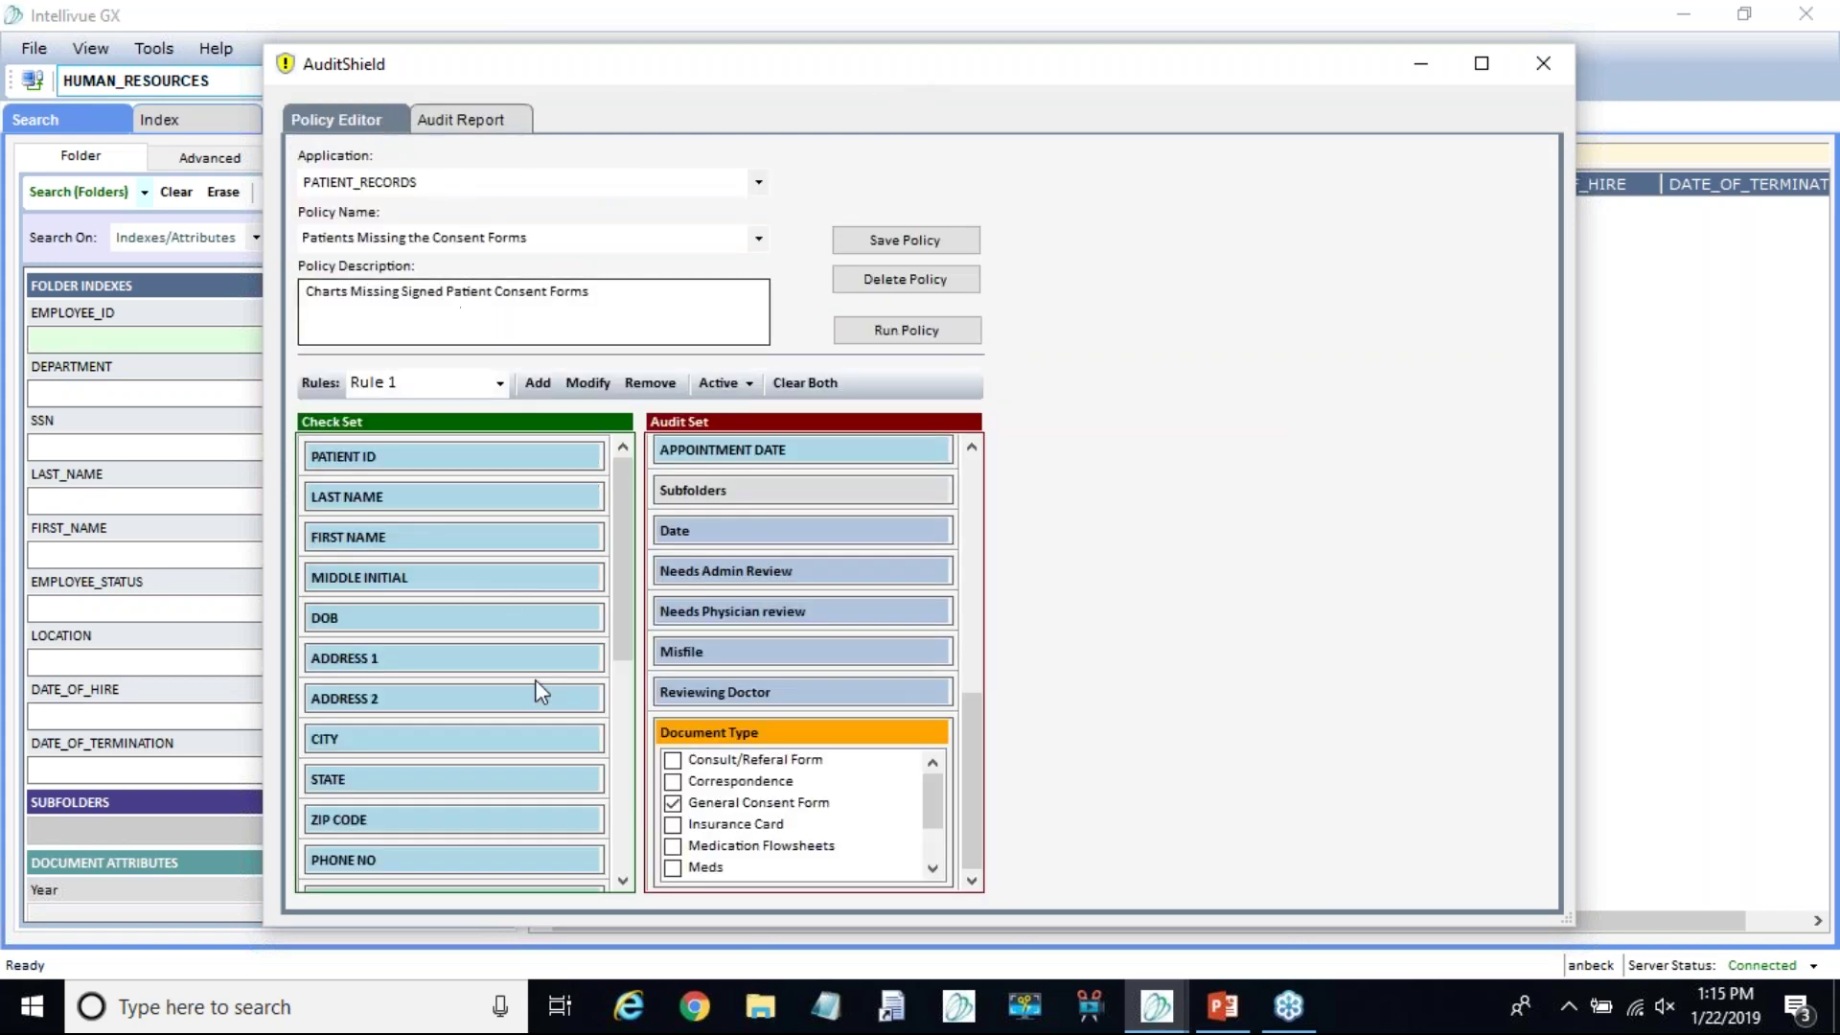
{"action": "mouse_move", "coordinate": [614, 550]}
{"action": "left_mouse_down"}
{"action": "mouse_move", "coordinate": [640, 762]}
{"action": "mouse_move", "coordinate": [632, 555]}
{"action": "left_mouse_up"}
{"action": "left_click_drag", "start_coordinate": [970, 731], "coordinate": [1001, 495]}
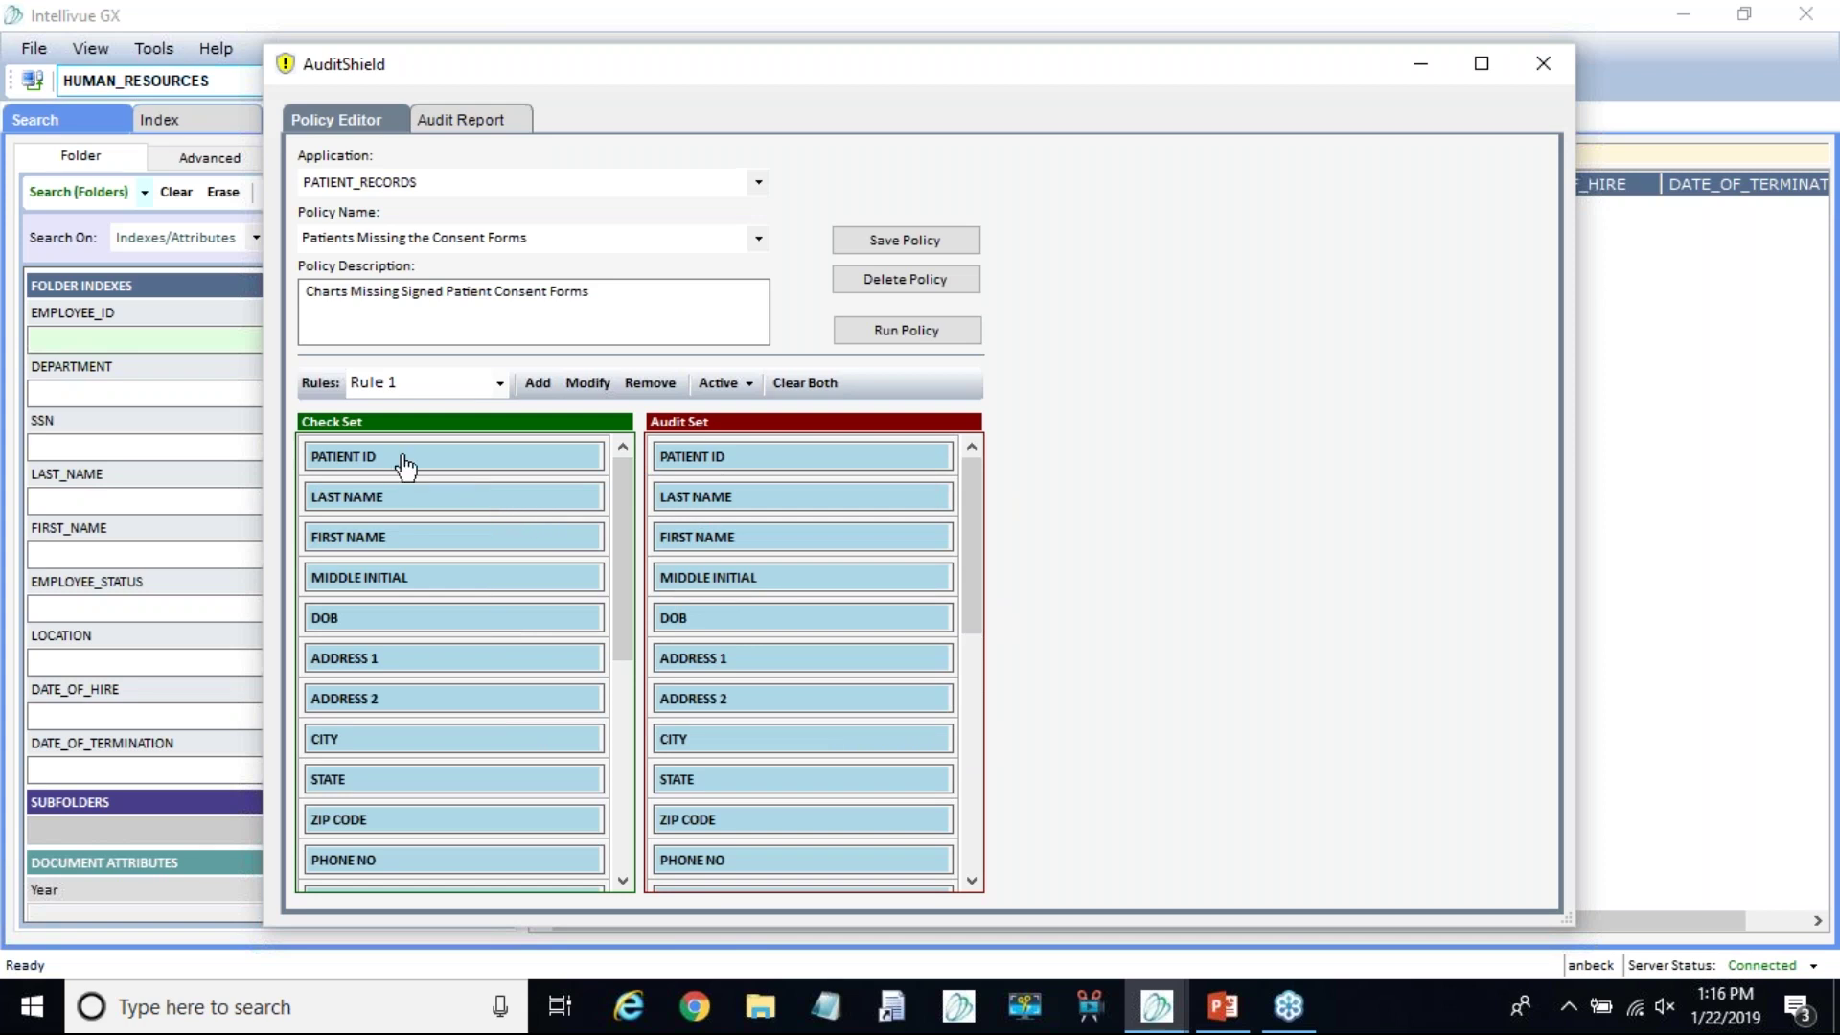
{"action": "mouse_move", "coordinate": [624, 497]}
{"action": "left_mouse_down"}
{"action": "mouse_move", "coordinate": [631, 681]}
{"action": "mouse_move", "coordinate": [646, 479]}
{"action": "left_mouse_up"}
{"action": "mouse_move", "coordinate": [618, 489]}
{"action": "left_mouse_down"}
{"action": "mouse_move", "coordinate": [618, 675]}
{"action": "mouse_move", "coordinate": [631, 476]}
{"action": "left_mouse_up"}
Step: Increase the number of folders per display page in the options of the audit report
{"action": "left_click", "coordinate": [487, 119]}
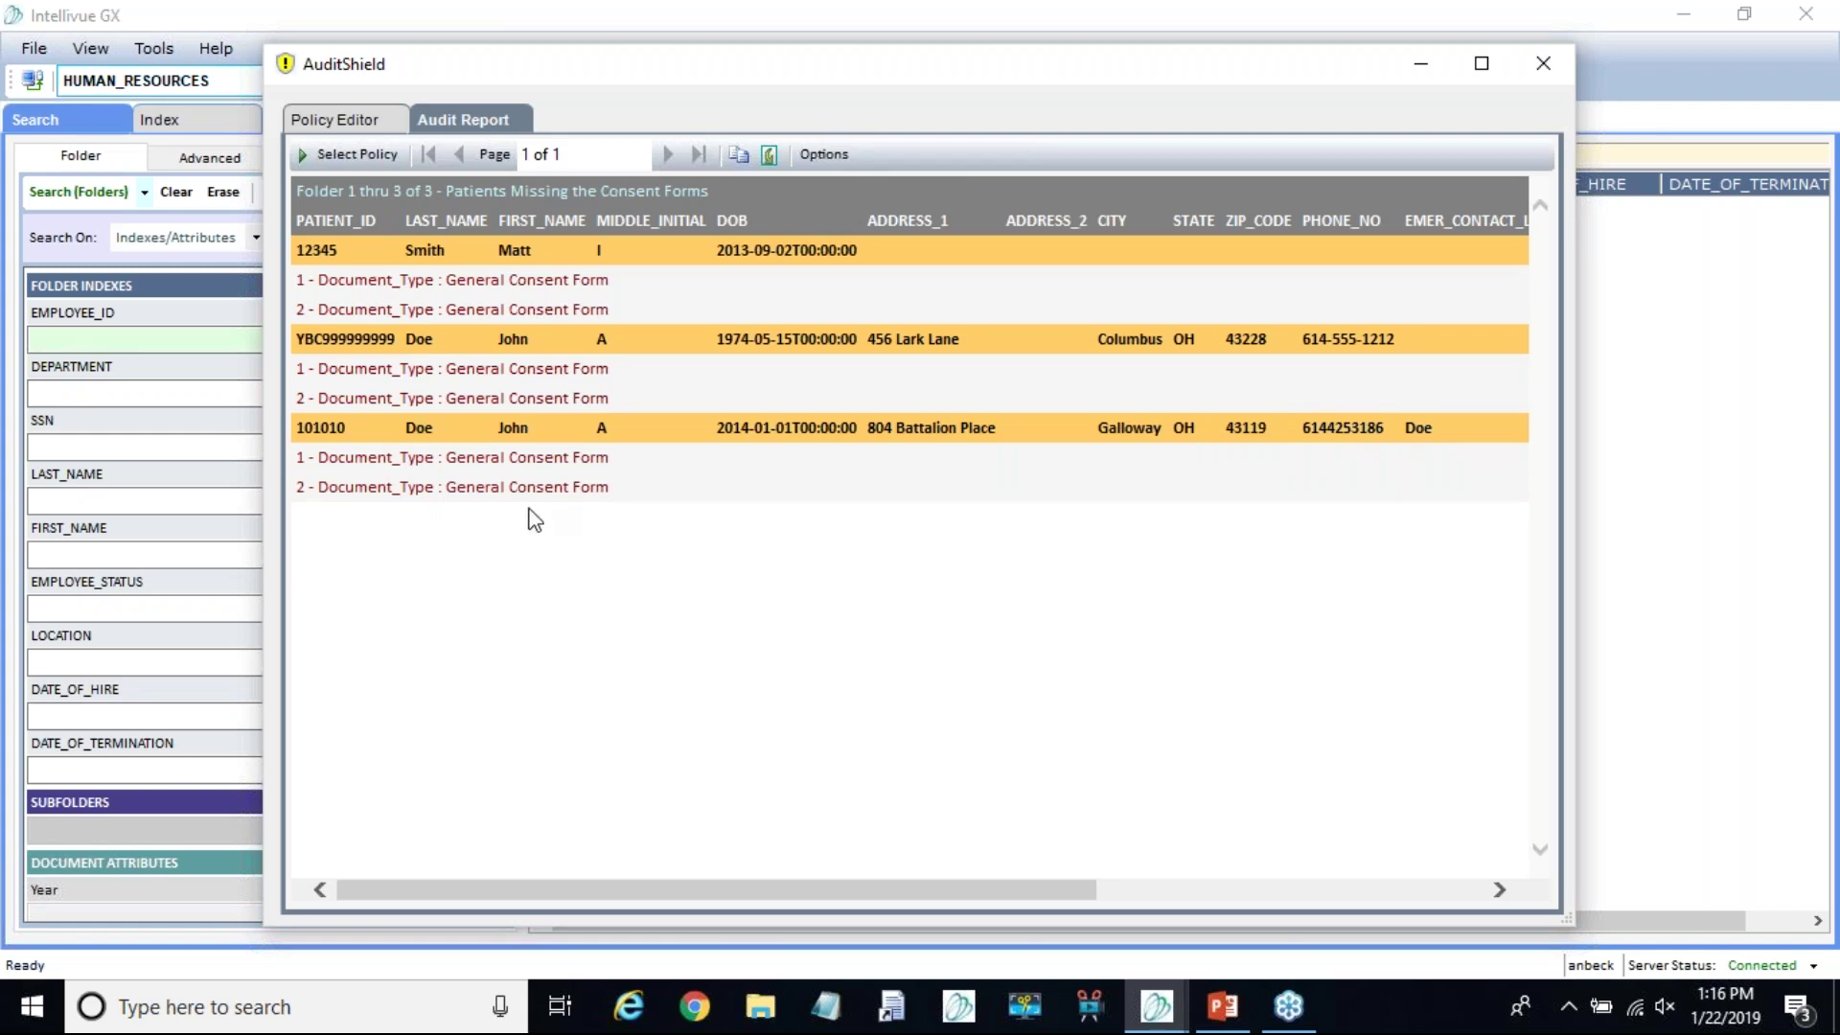
{"action": "left_click", "coordinate": [816, 157]}
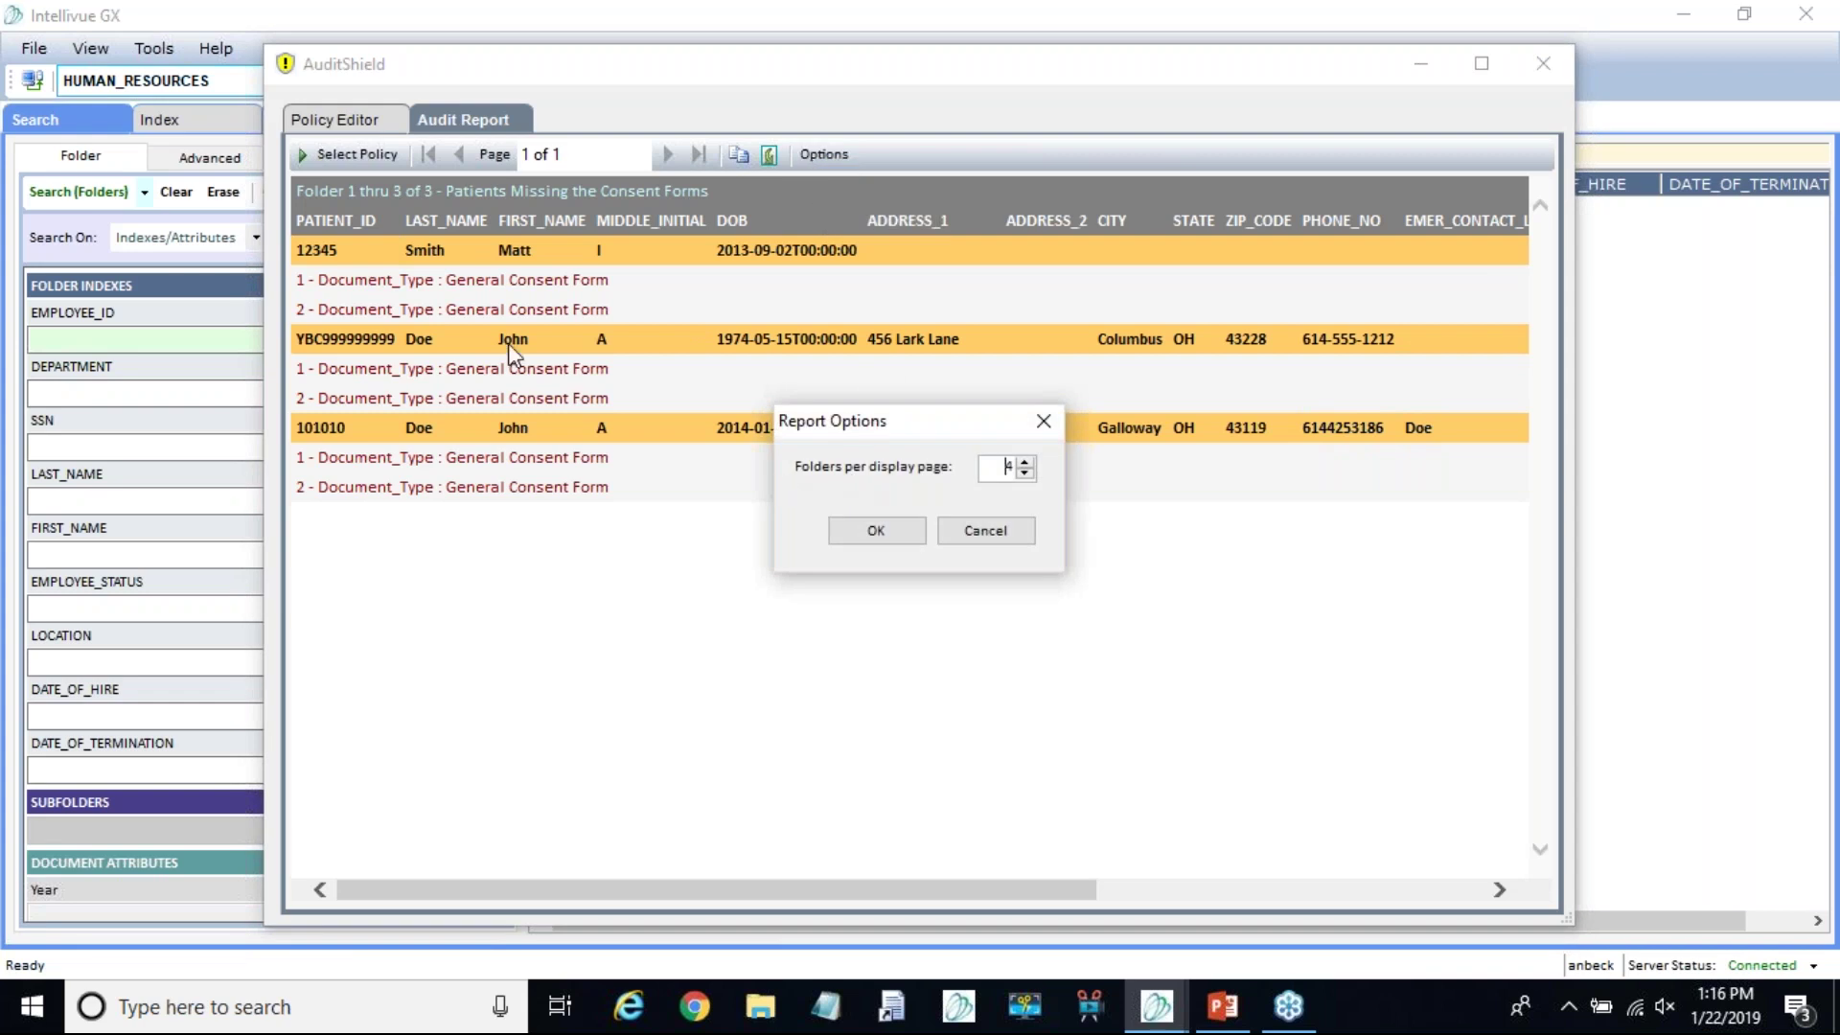
{"action": "left_click", "coordinate": [1025, 462]}
{"action": "left_click", "coordinate": [1024, 462]}
{"action": "left_click", "coordinate": [881, 533]}
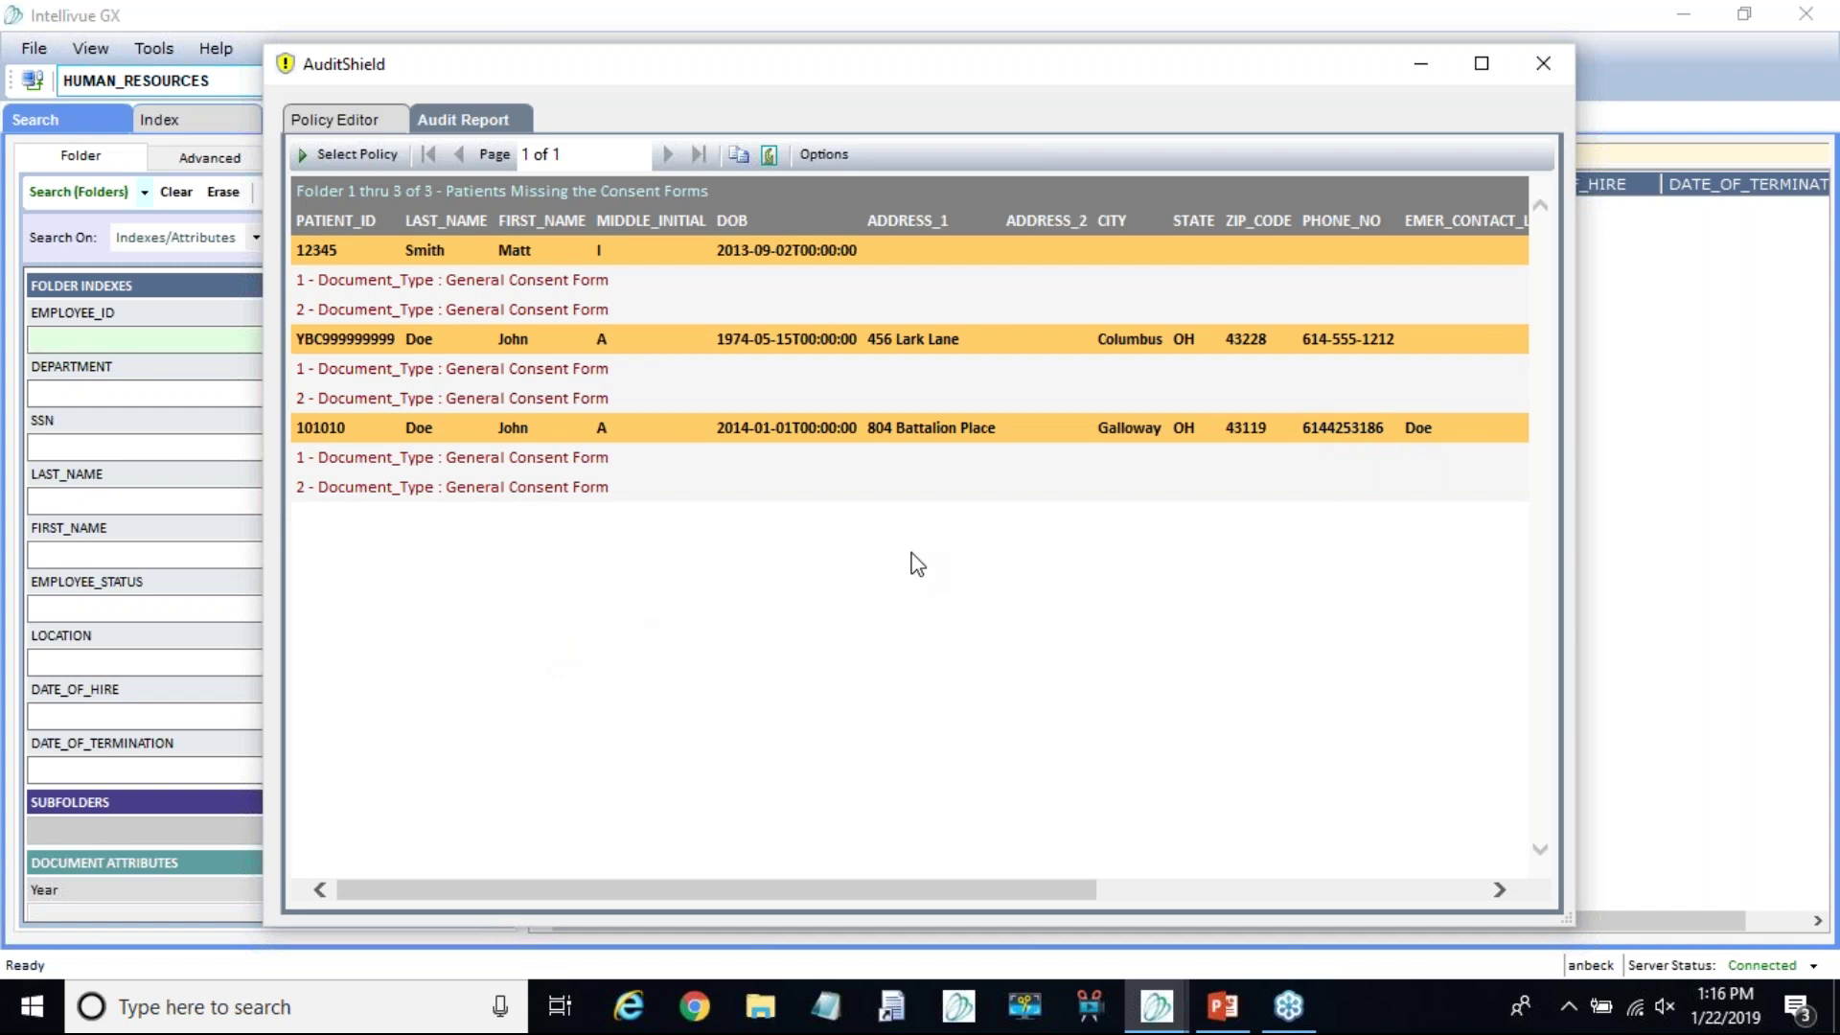
Step: Switch to the PowerPoint presentation, start the slide show from the "Audit Shield Demo" slide and advance through the first two recap points
{"action": "mouse_move", "coordinate": [1293, 1026]}
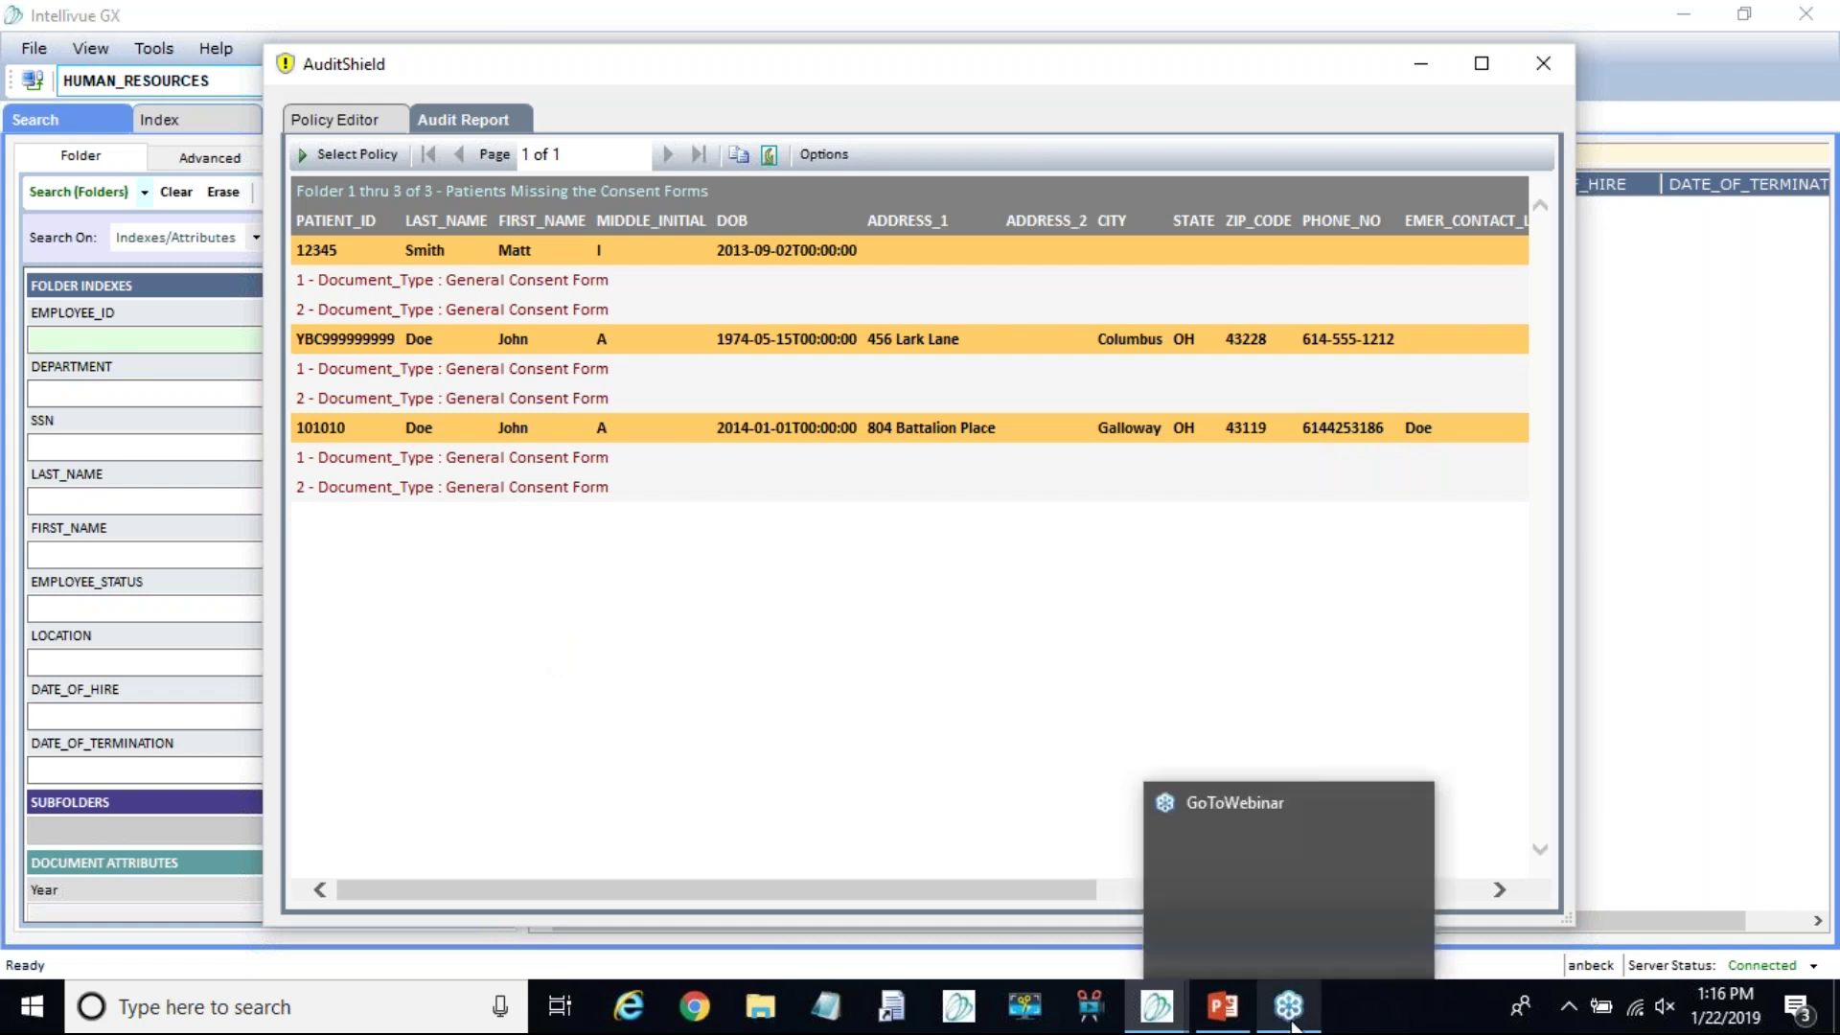
{"action": "left_click", "coordinate": [1223, 1006]}
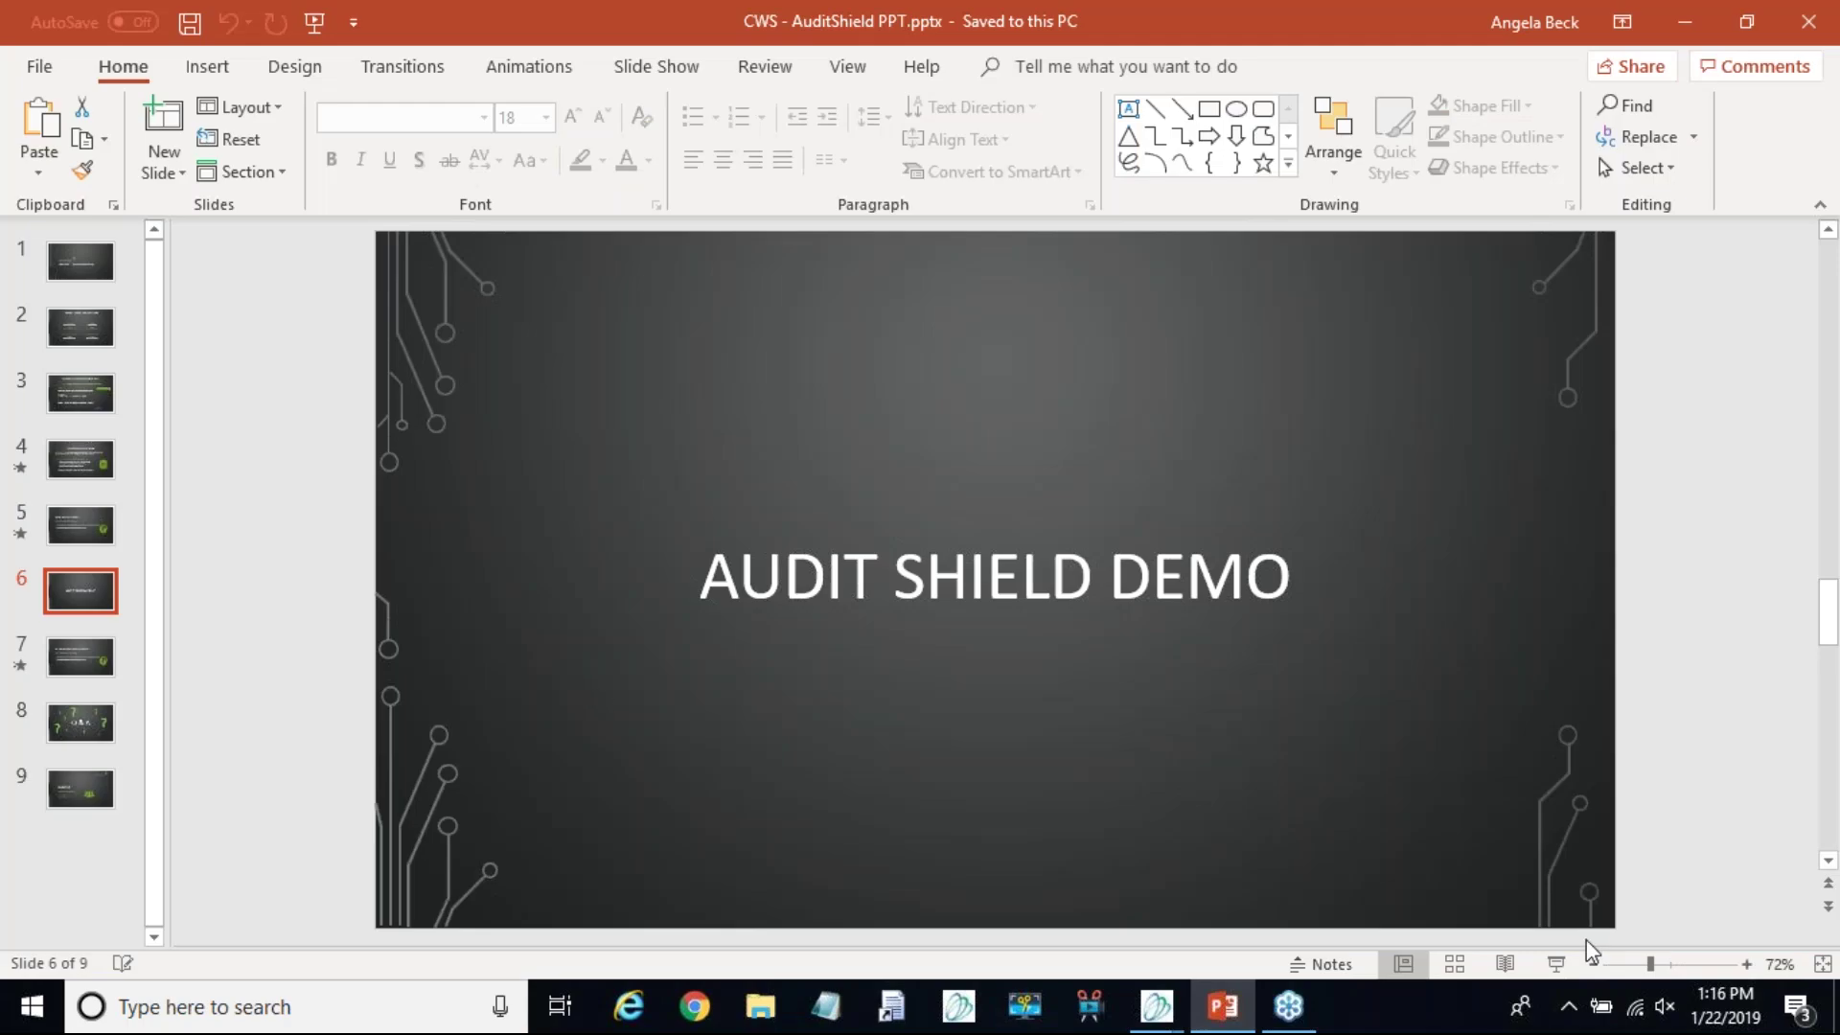
{"action": "left_click", "coordinate": [1556, 963]}
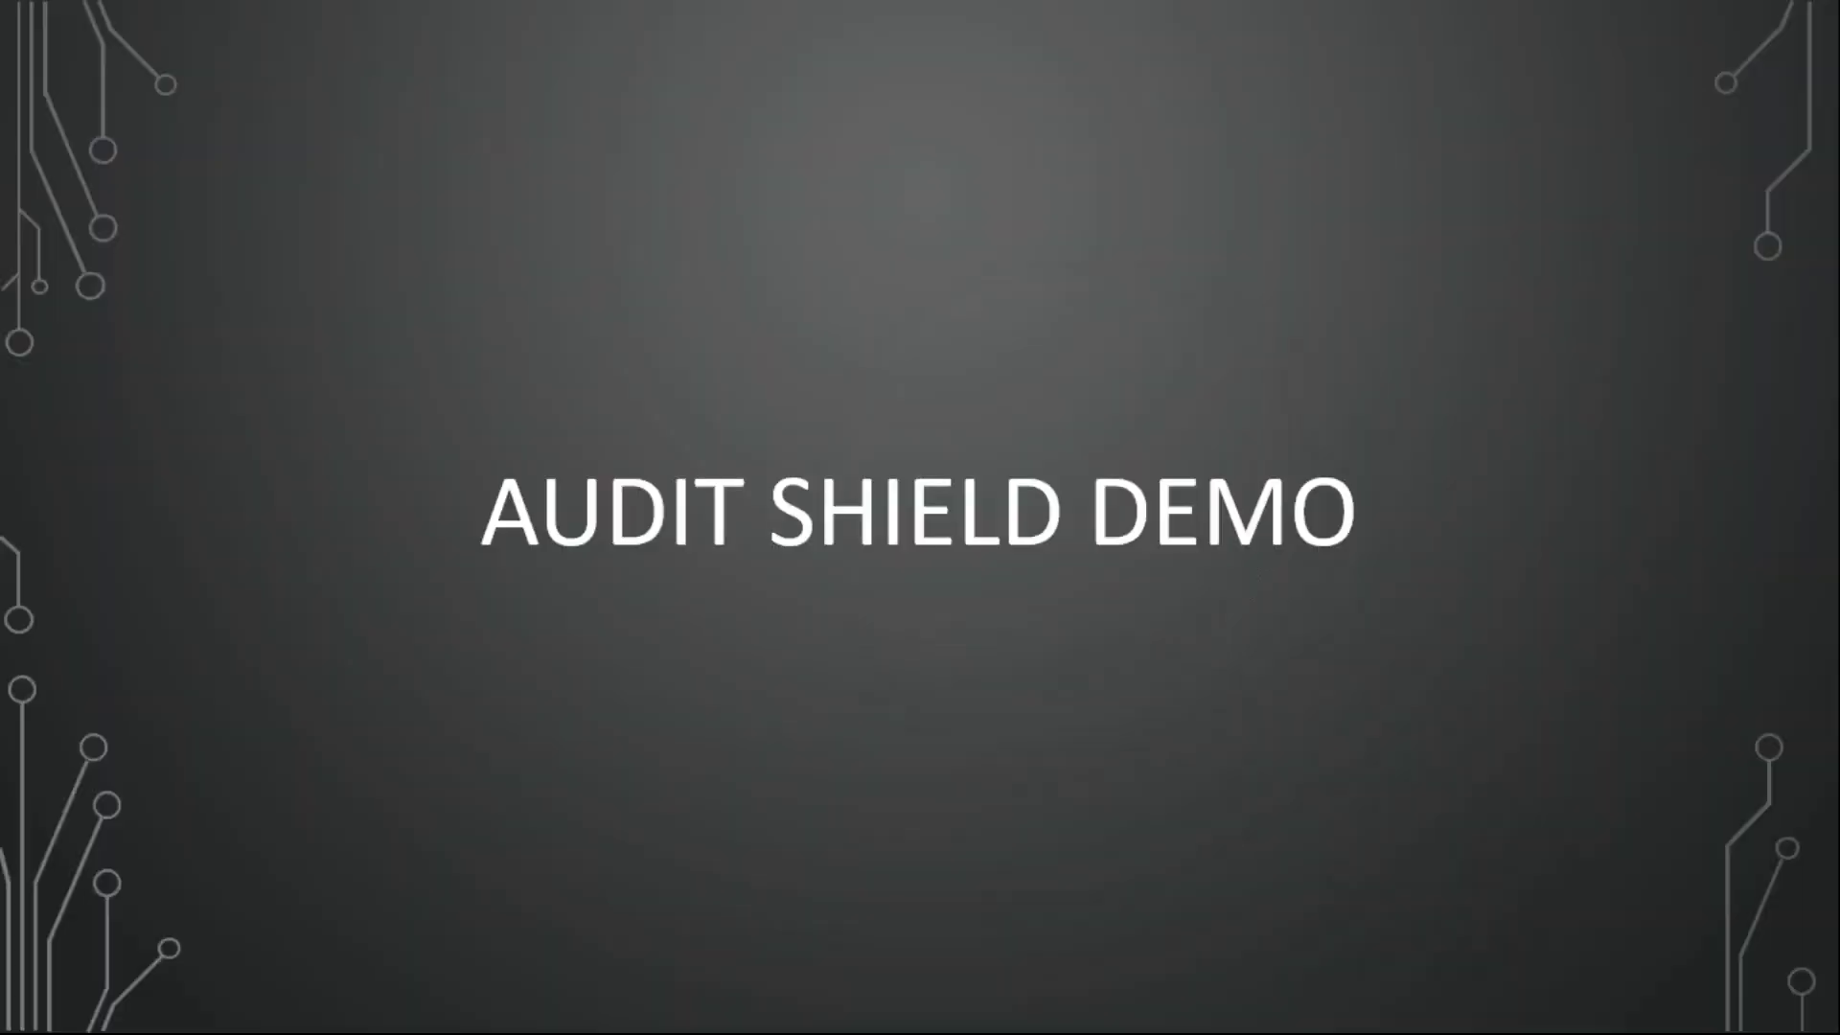
{"action": "key", "text": "Right"}
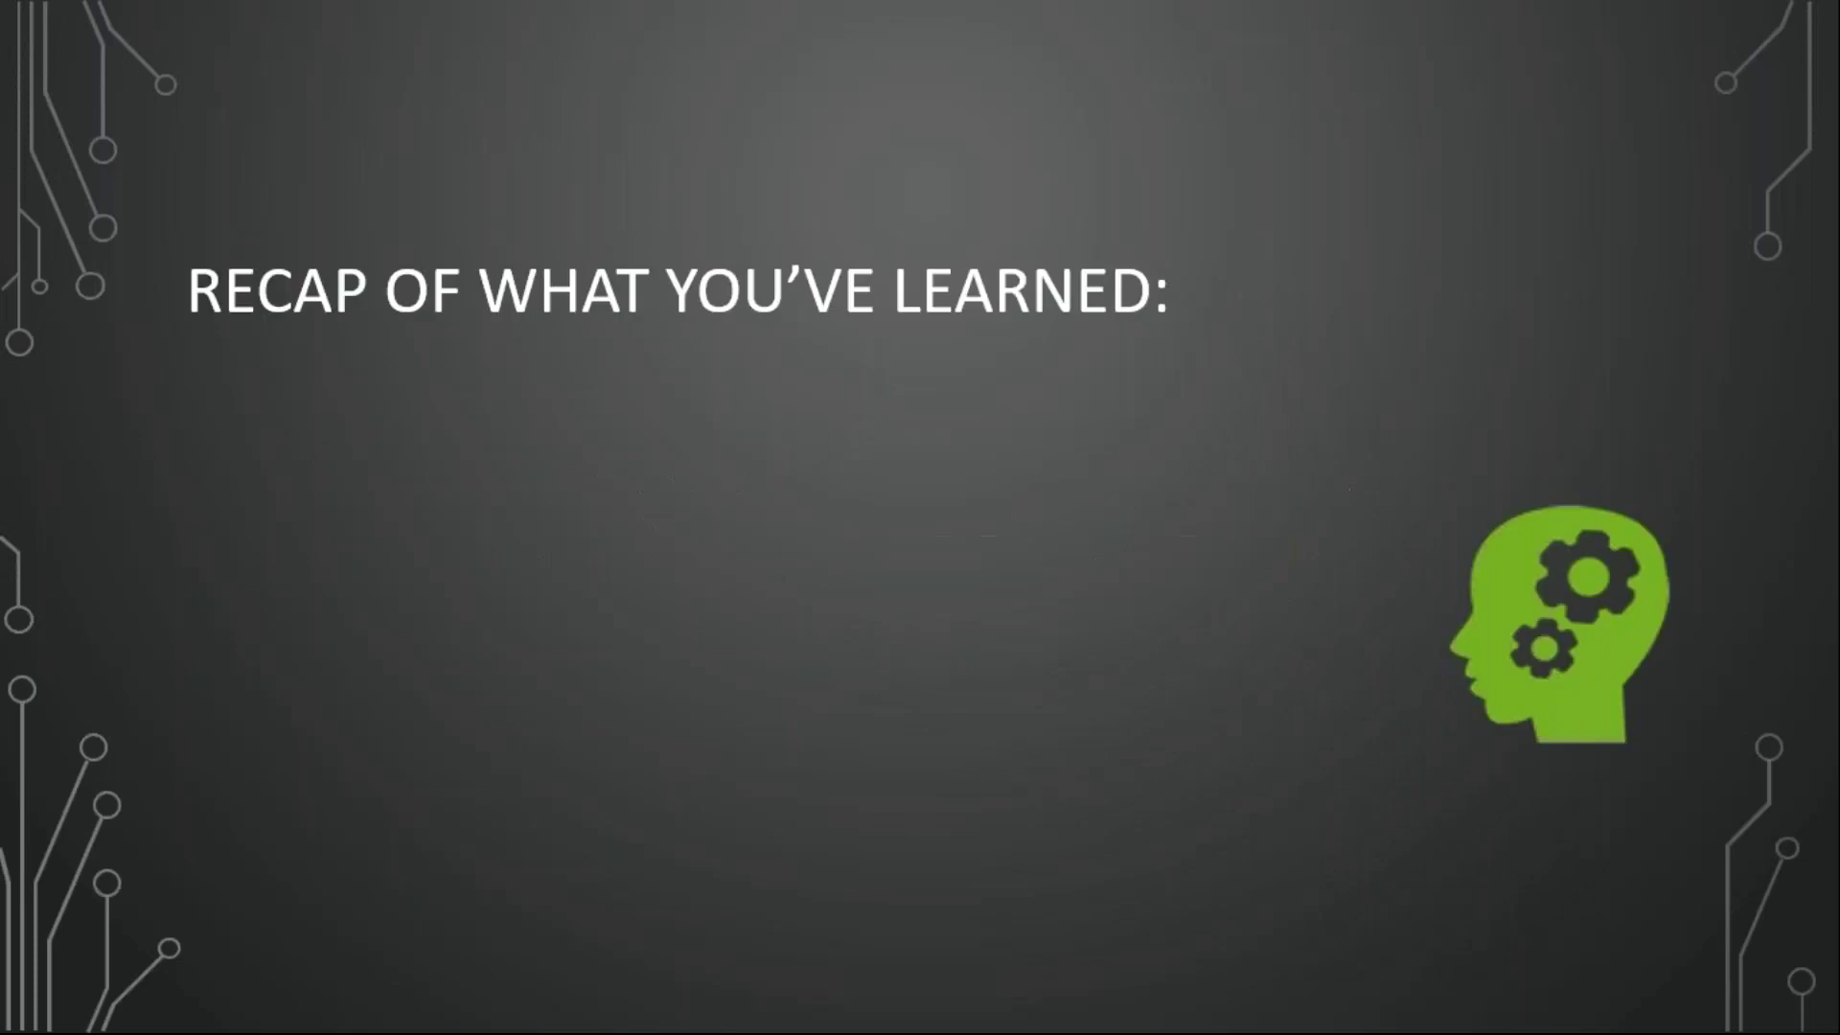
{"action": "key", "text": "Right"}
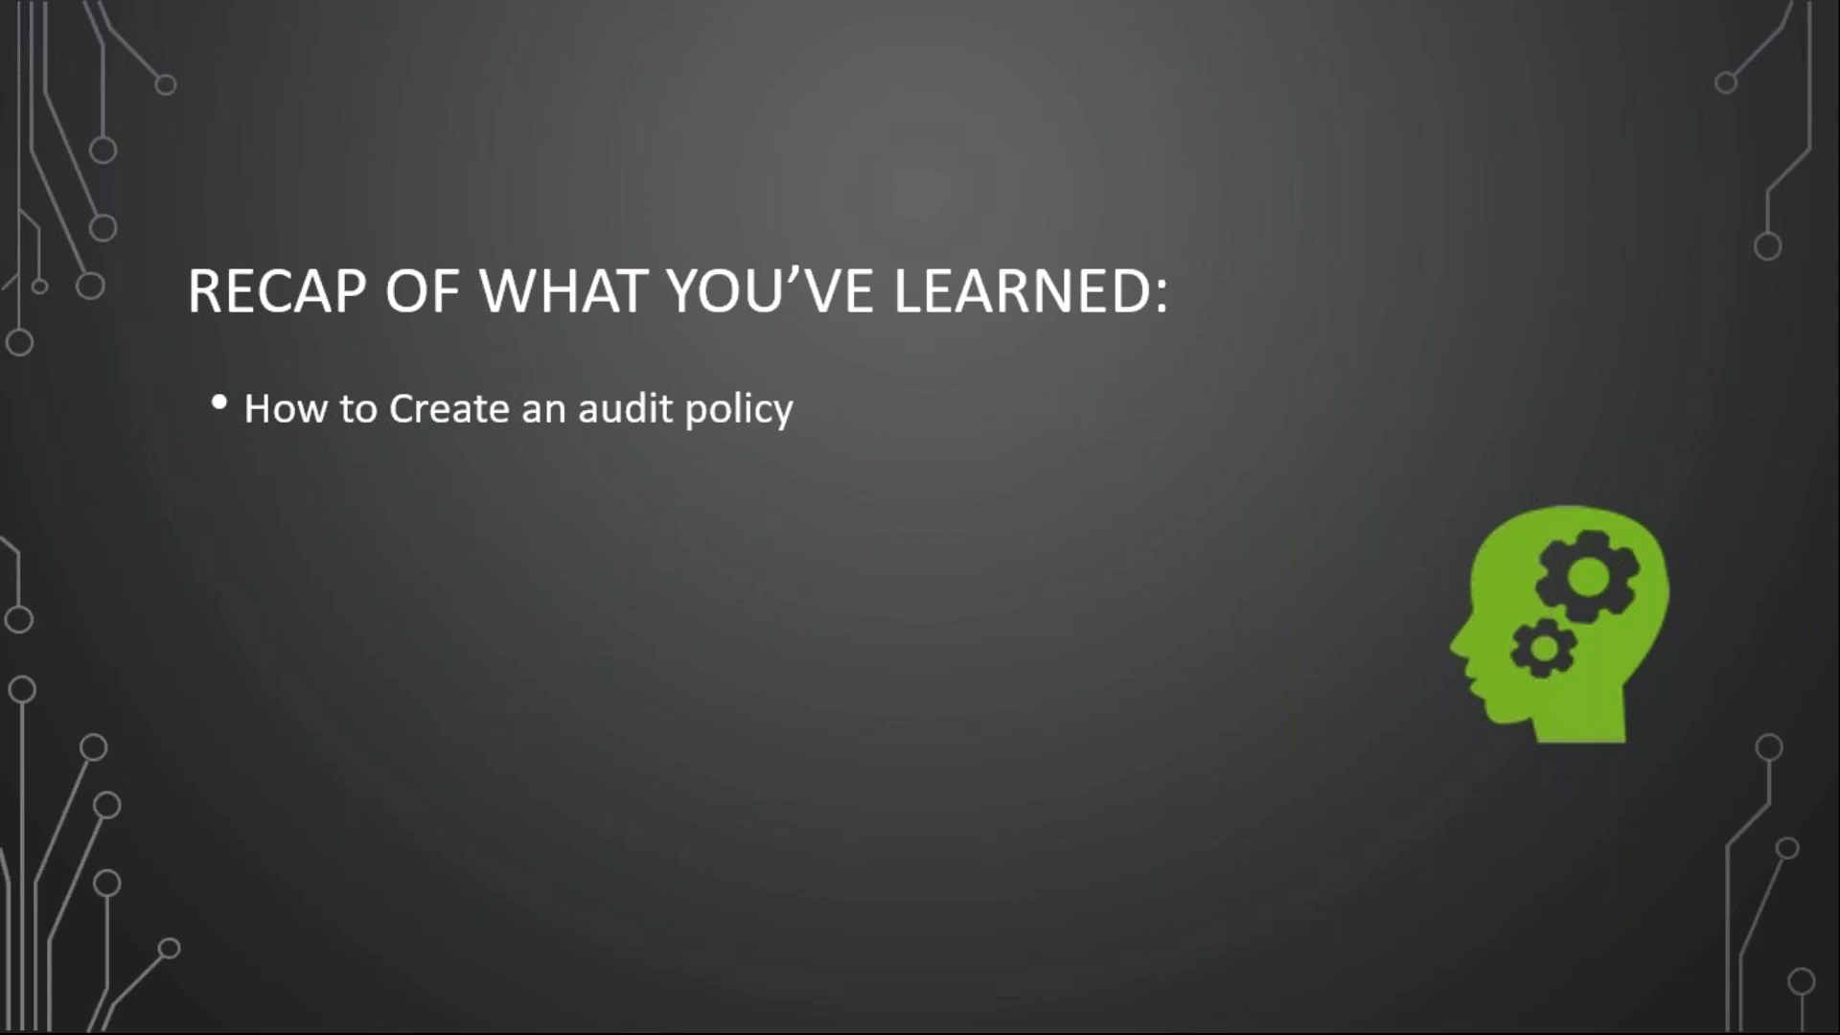
{"action": "key", "text": "Right"}
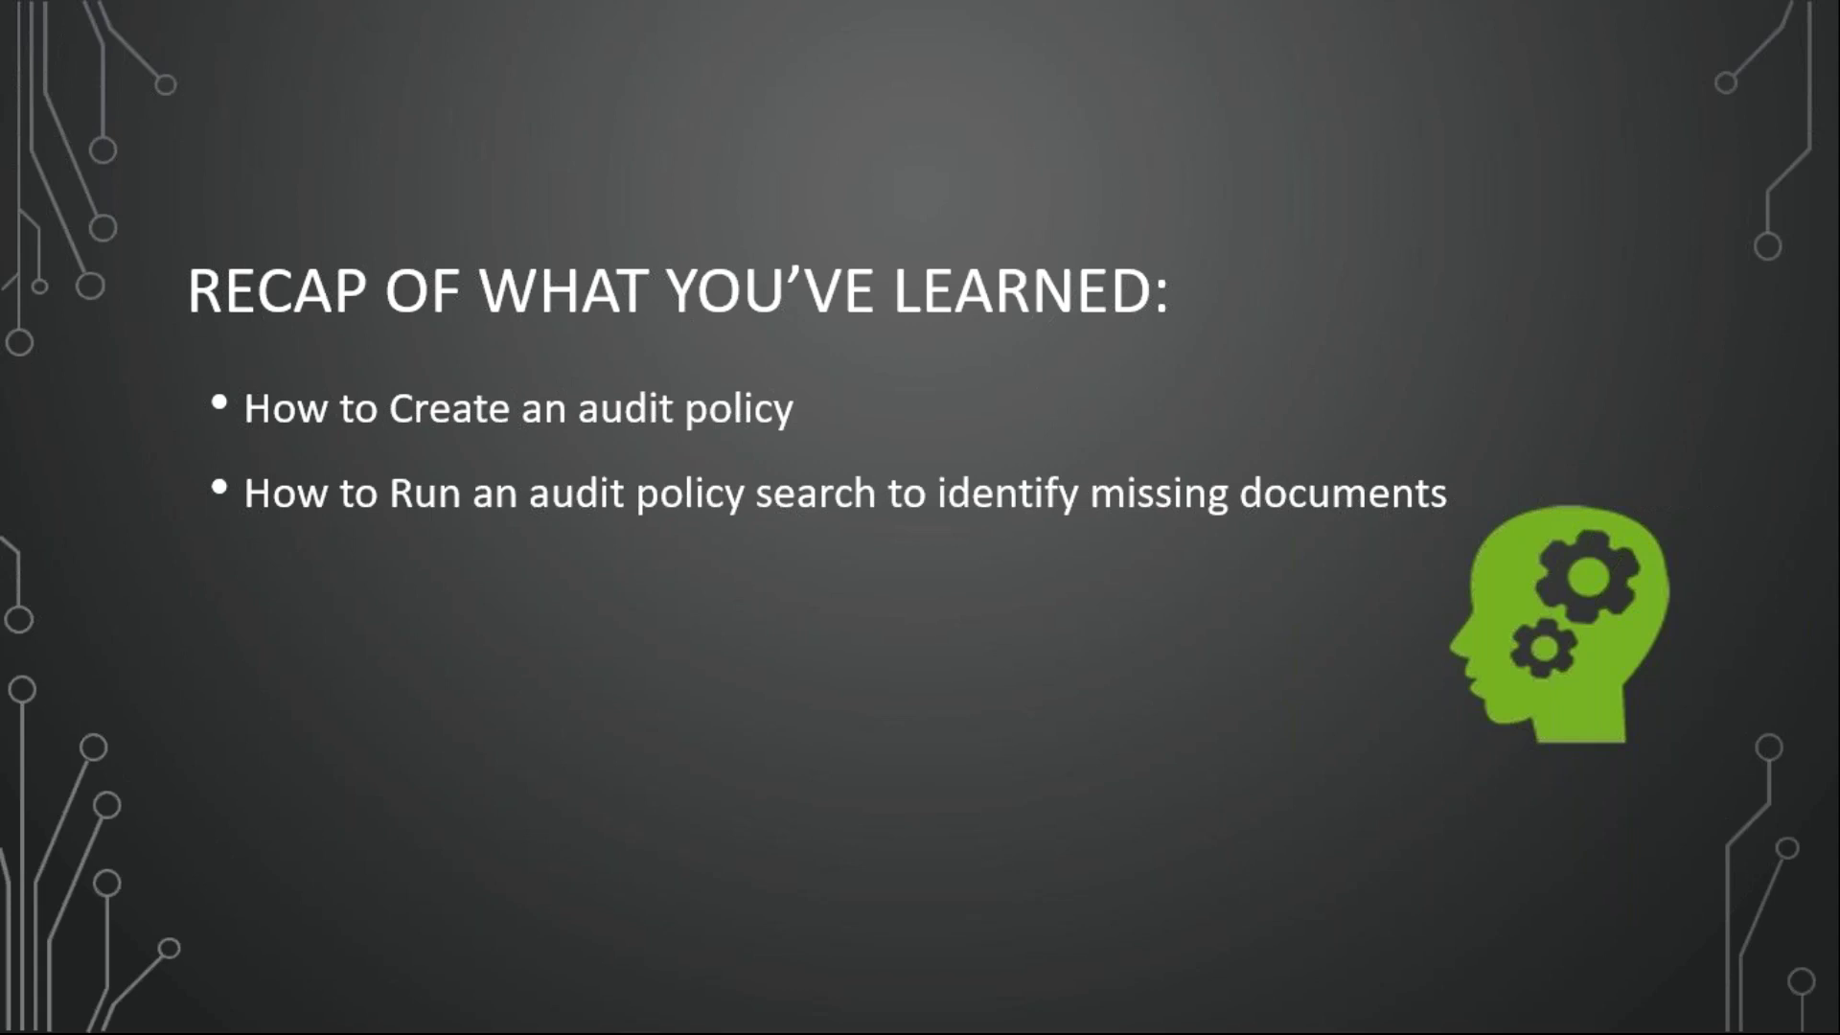